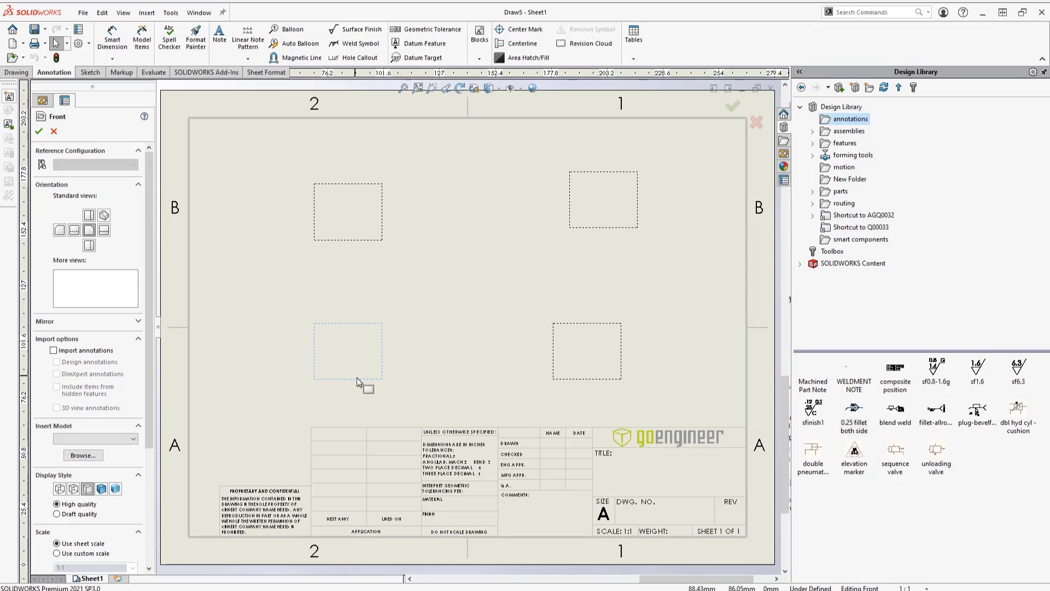
Step: Check the display style assigned to the predefined isometric view
click(592, 212)
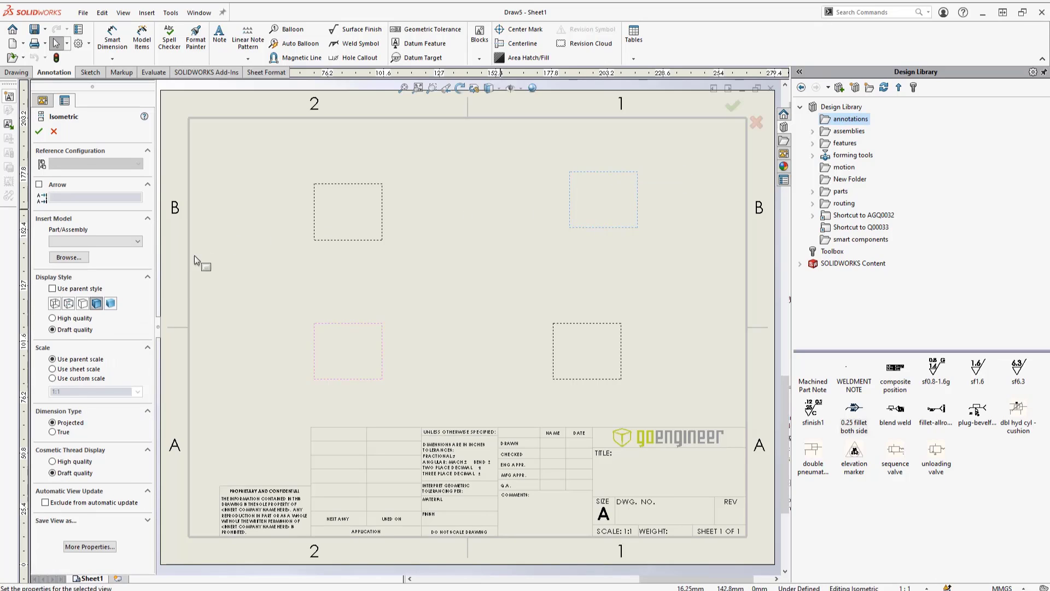
click(99, 305)
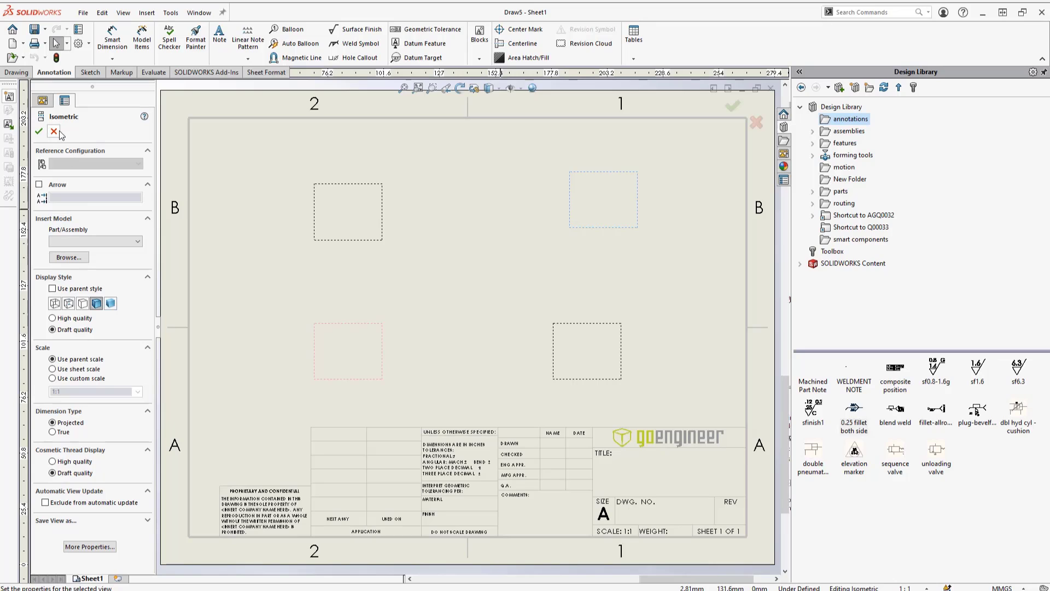
click(54, 132)
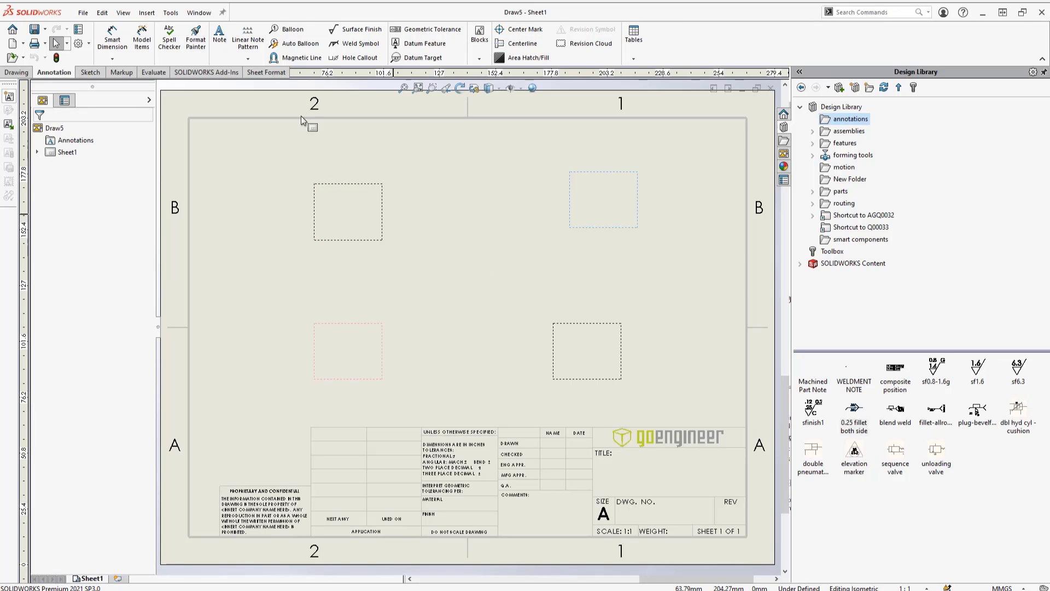
click(144, 13)
mouse_move(185, 49)
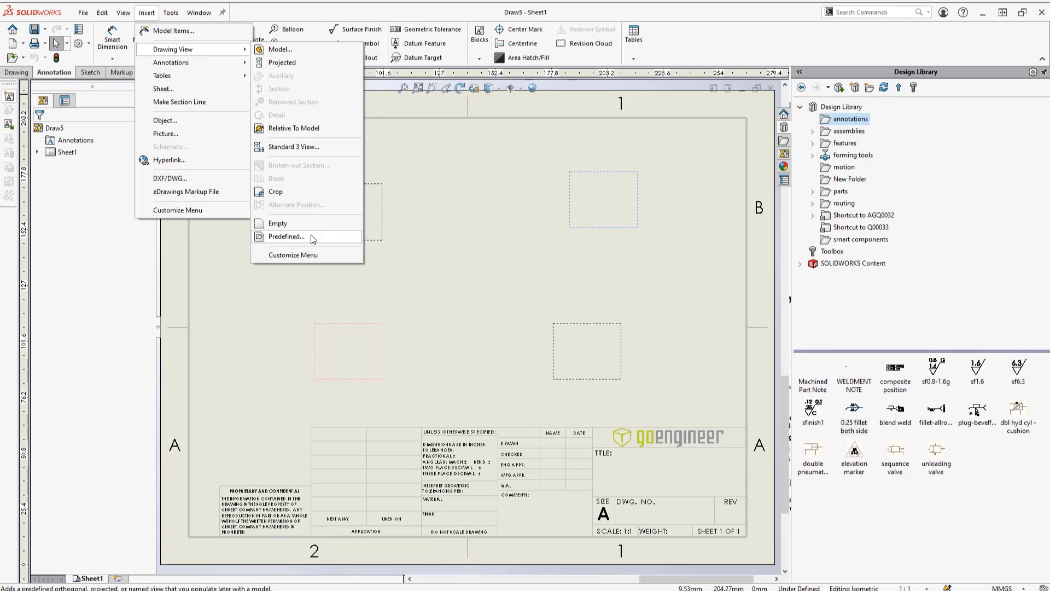
click(286, 236)
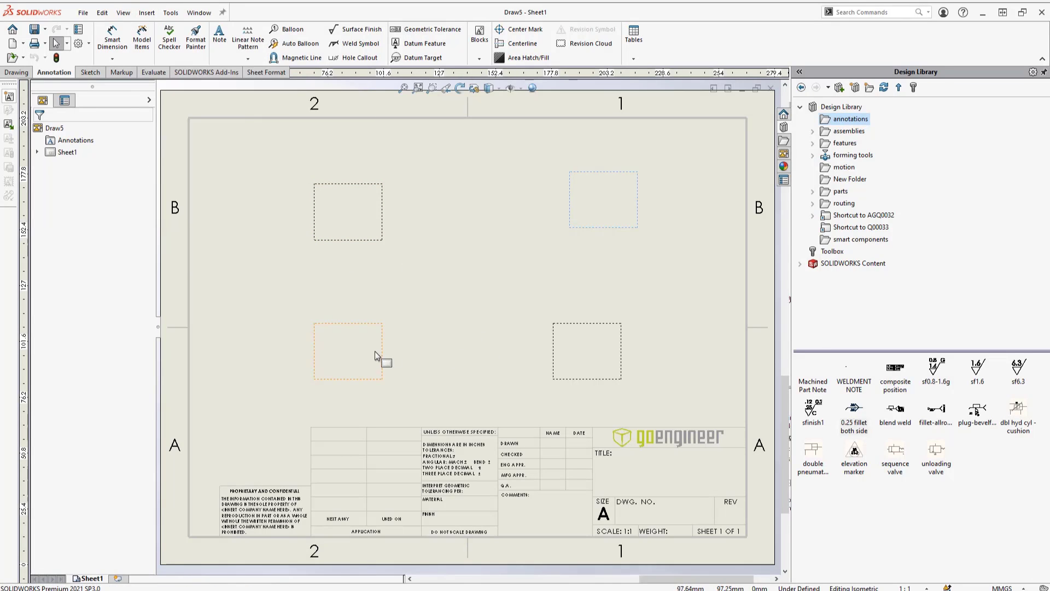
Step: Populate the predefined front view and its linked views with the model AG-B0125.SLDPRT
click(328, 348)
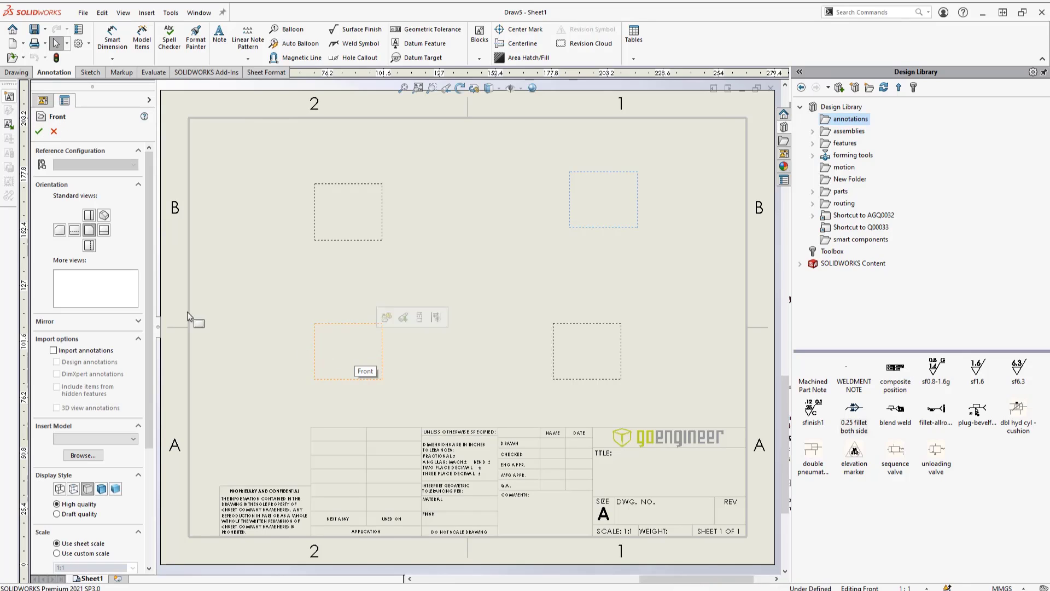
click(94, 438)
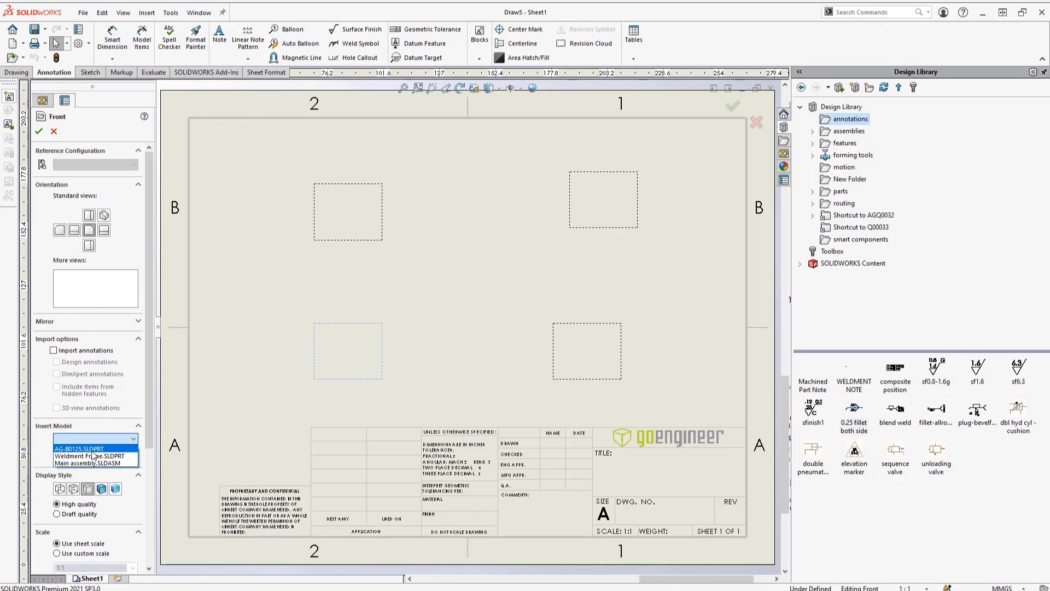
click(87, 448)
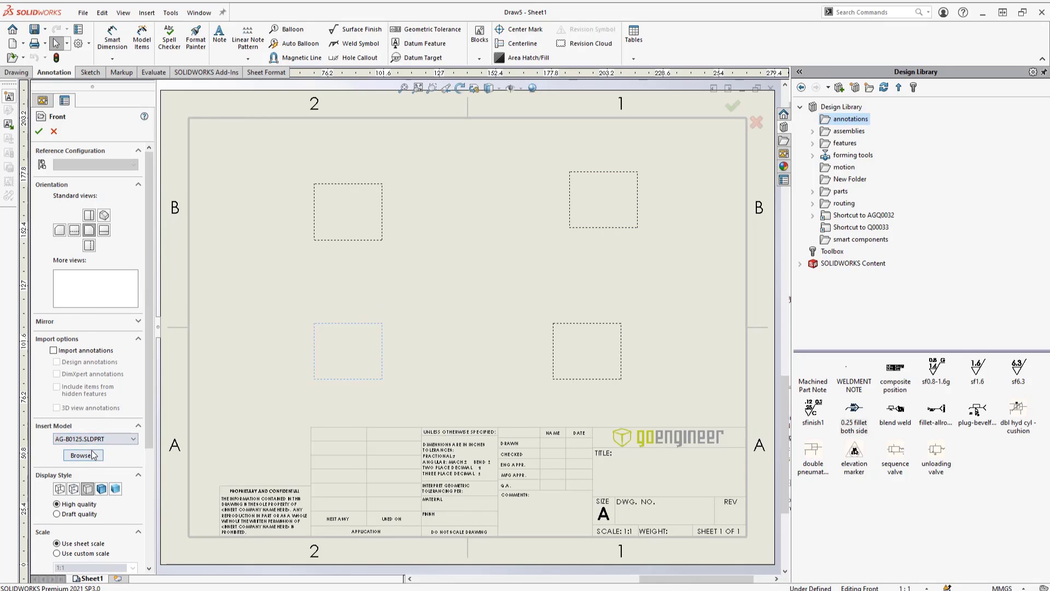
click(39, 132)
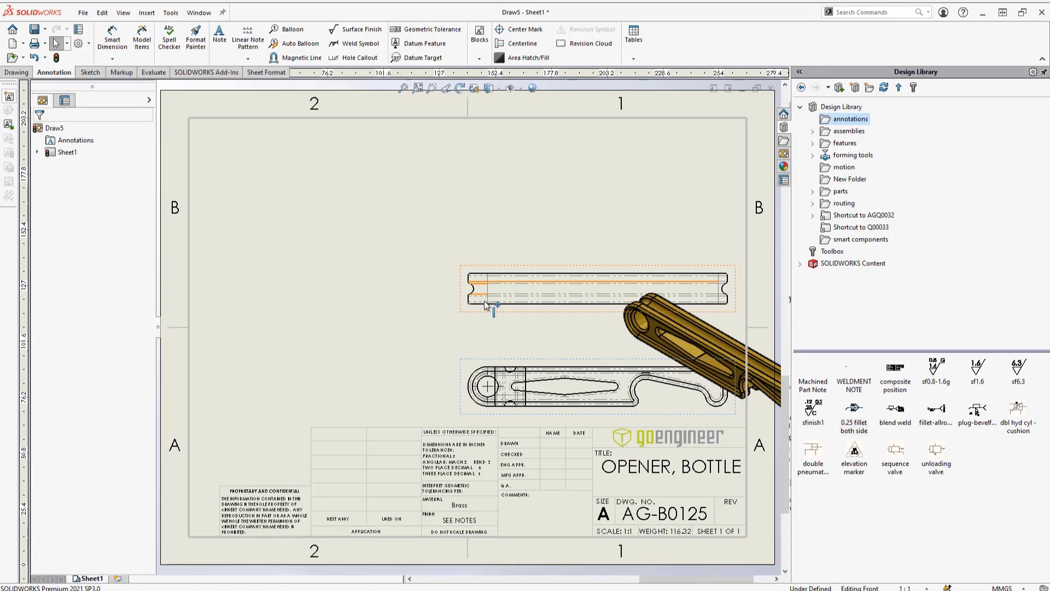
Step: Spread the views inside the sheet border: front at lower left, isometric at upper right, side view further right of the front view
drag(461, 358, 201, 348)
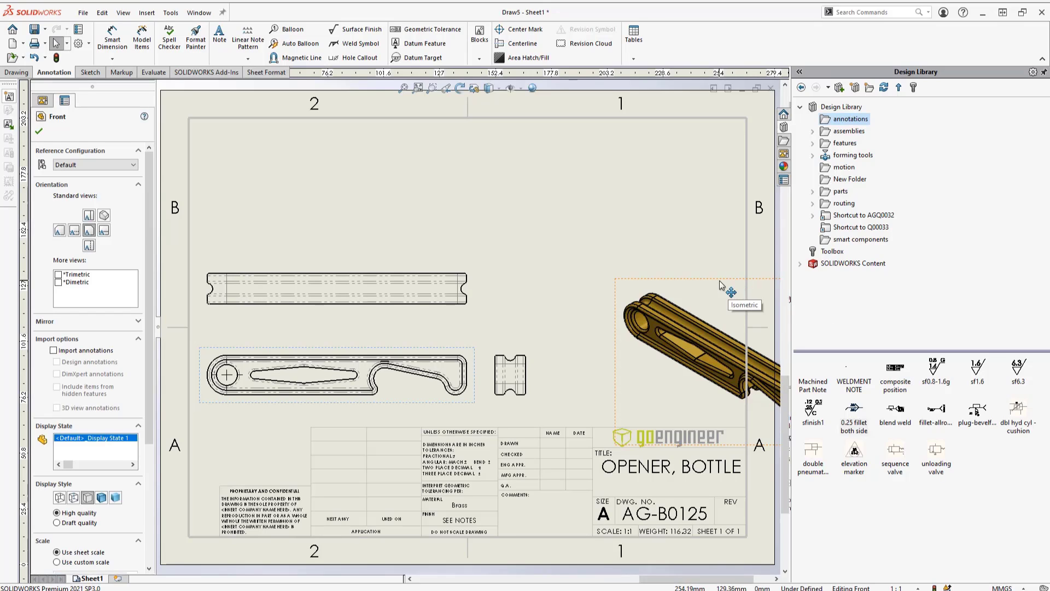
drag(718, 281, 604, 126)
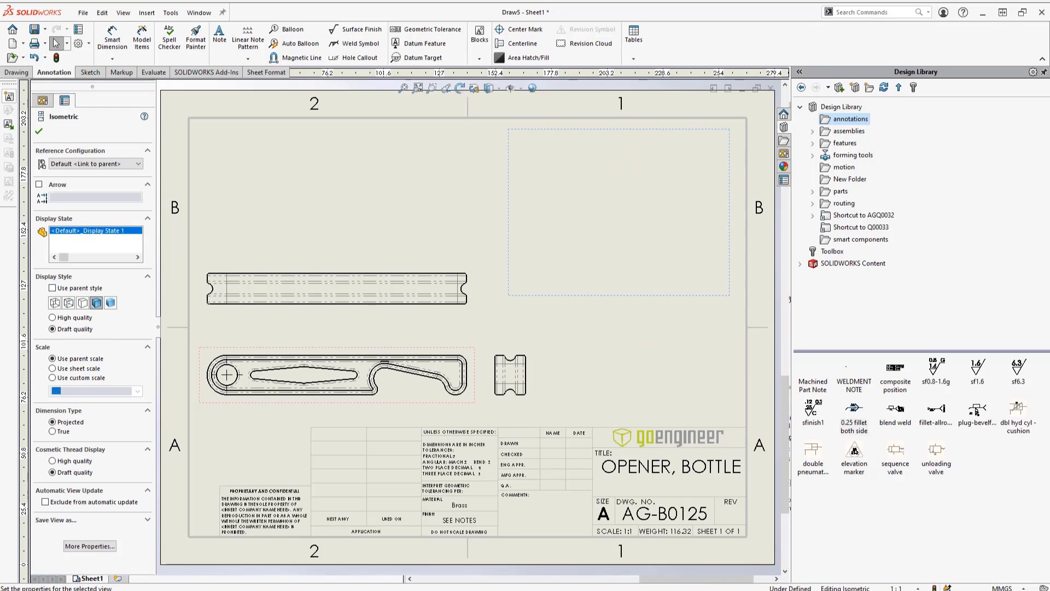
drag(535, 390, 621, 391)
click(504, 314)
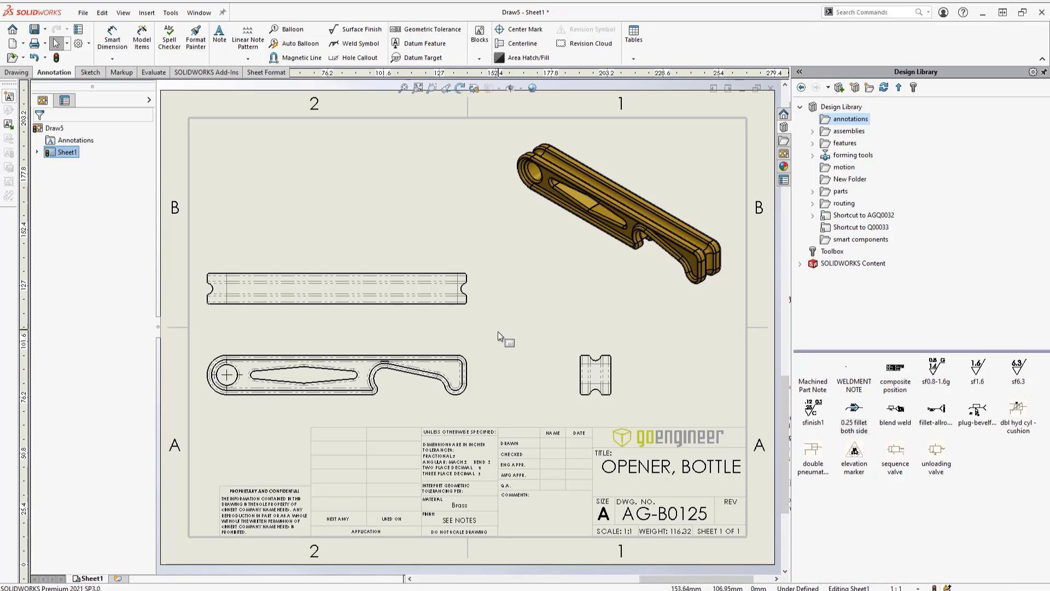
Step: Open the bottle opener part AG-B0125 from the drawing's isometric view
click(592, 276)
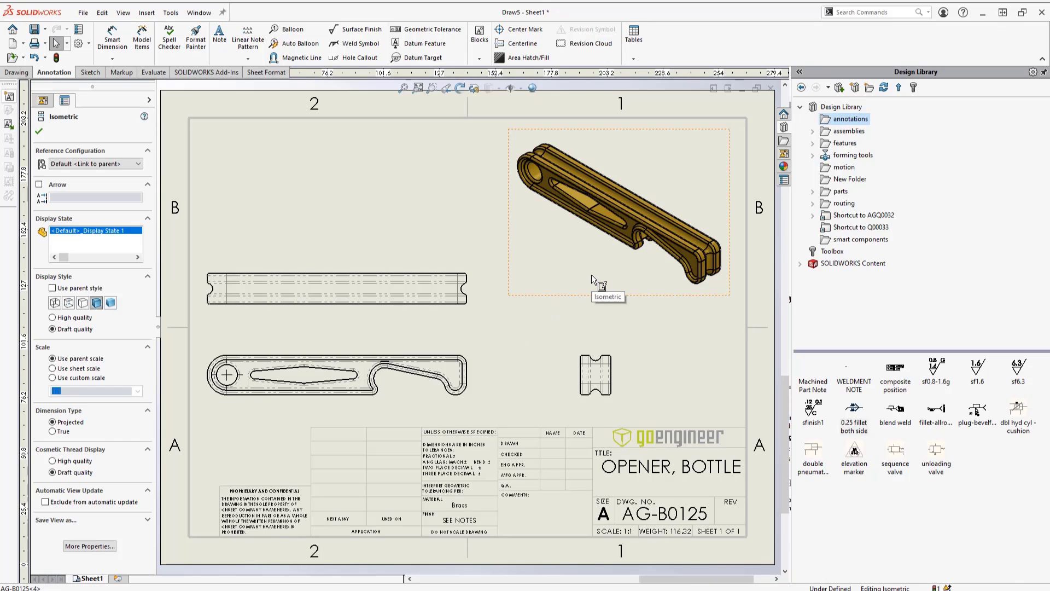
right_click(592, 276)
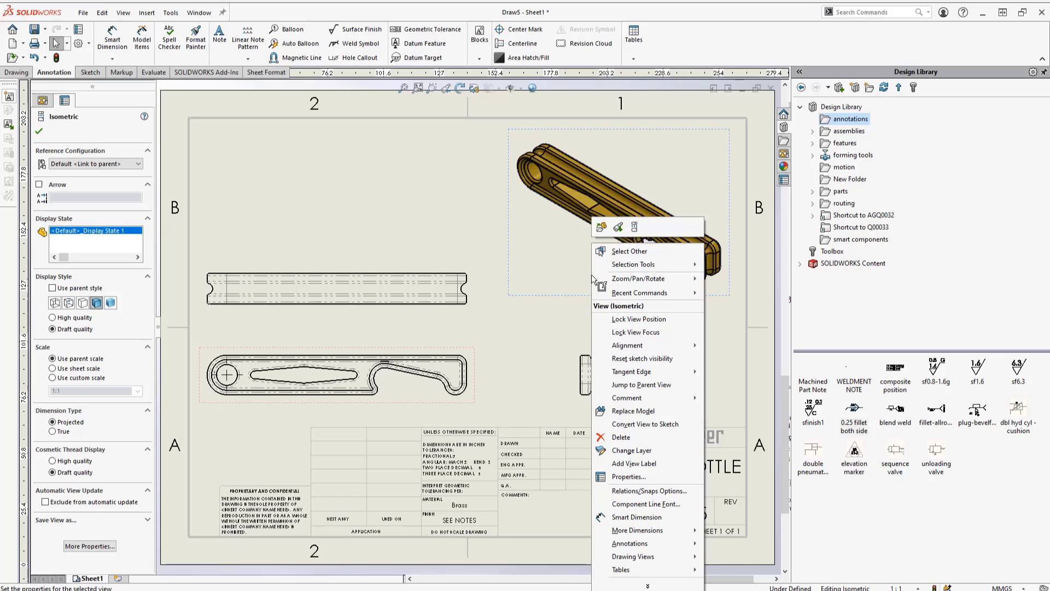
click(601, 227)
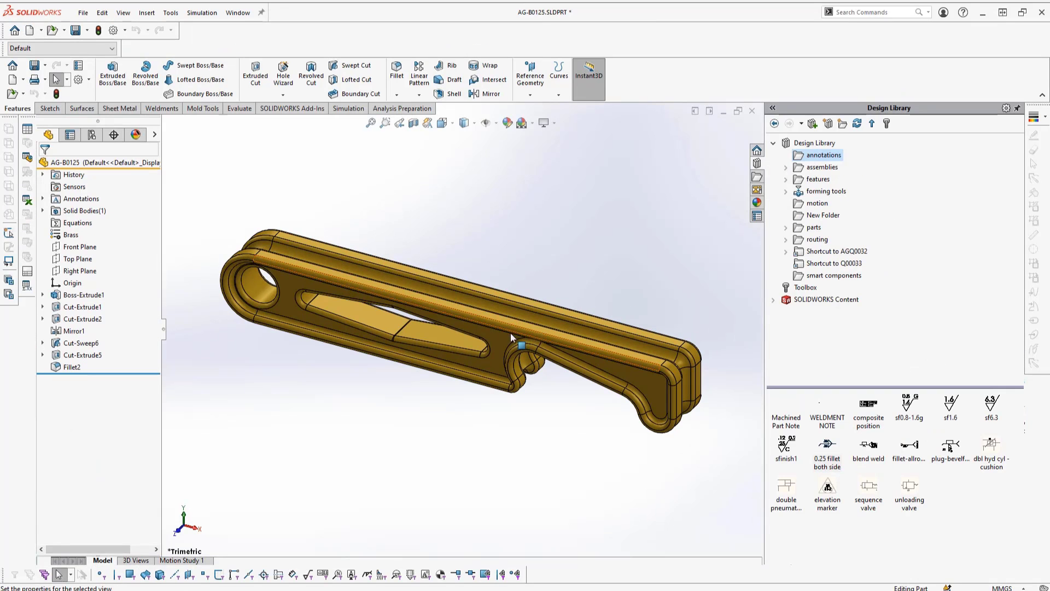
Step: Orient the part normal to its recessed side face and assign that orientation as the standard Bottom view
click(503, 339)
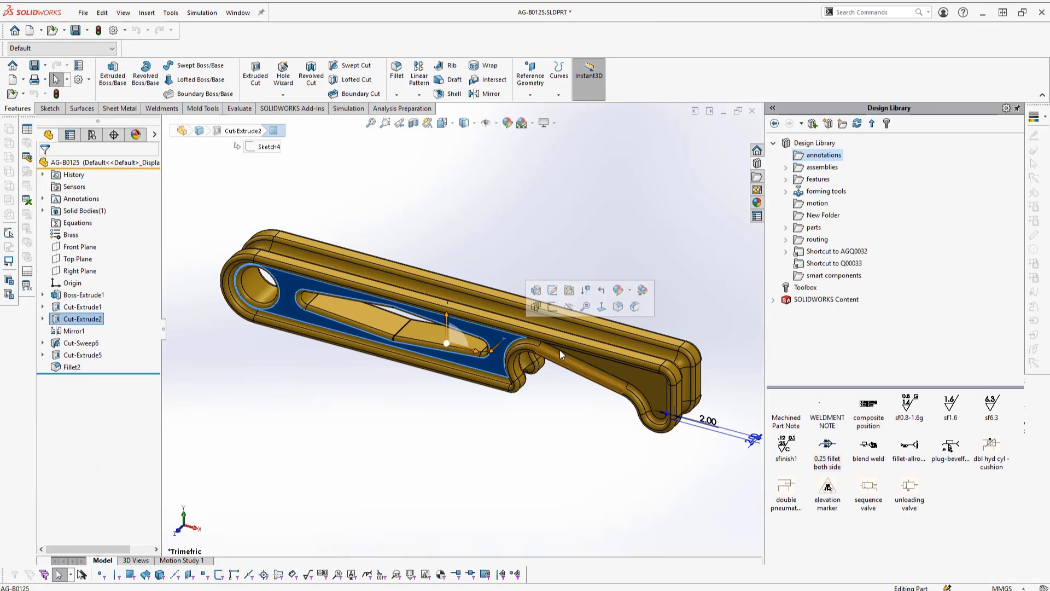
click(602, 308)
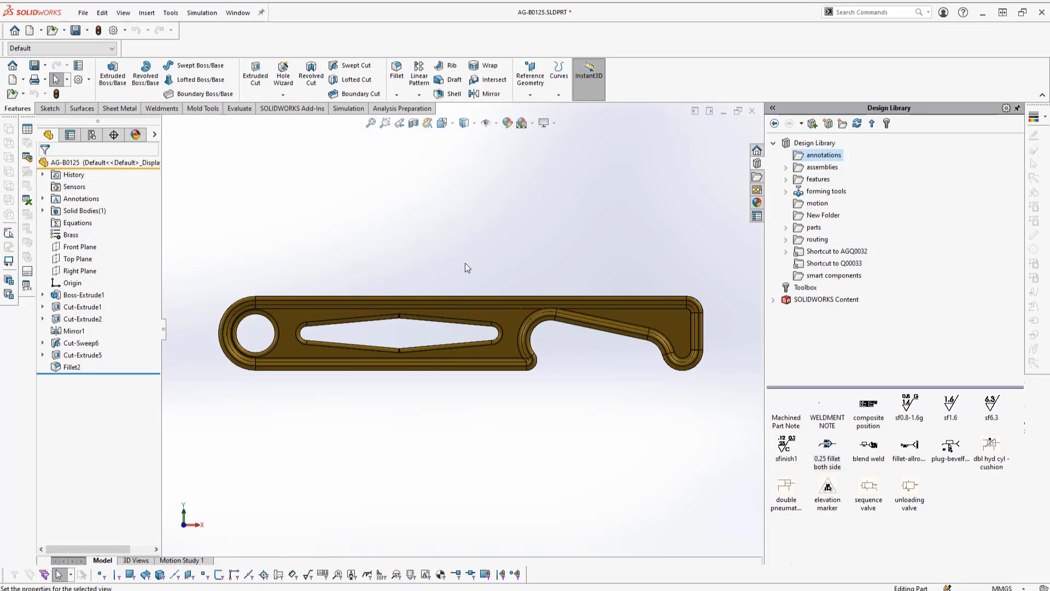
key(space)
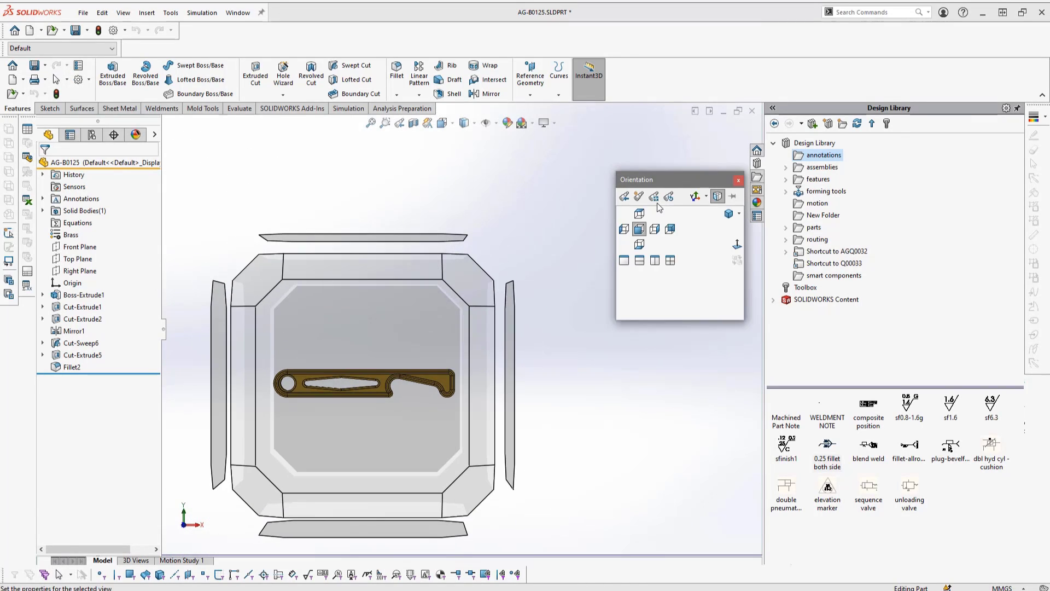
click(654, 197)
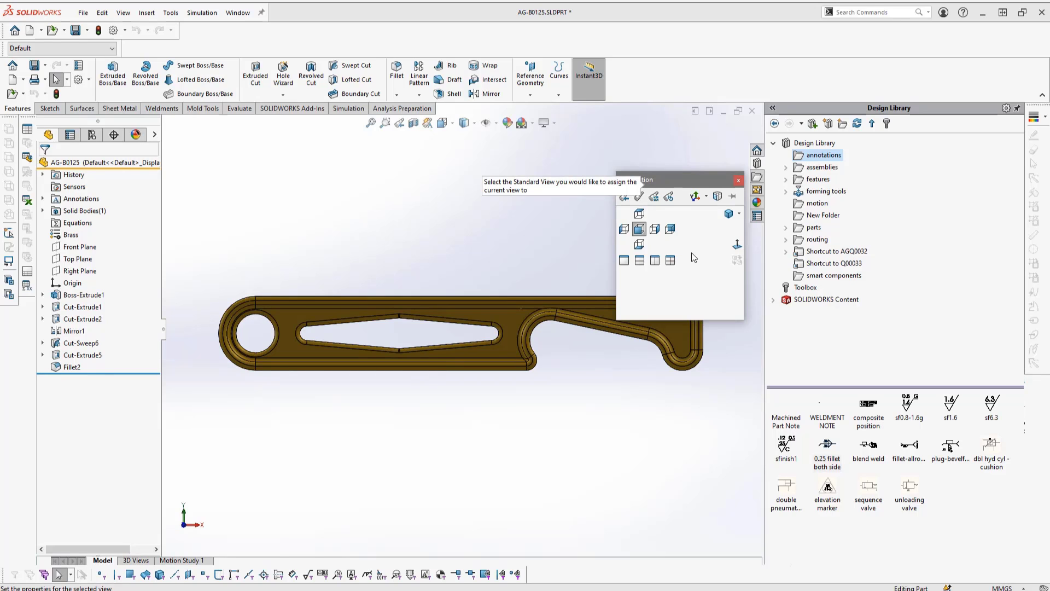
click(642, 250)
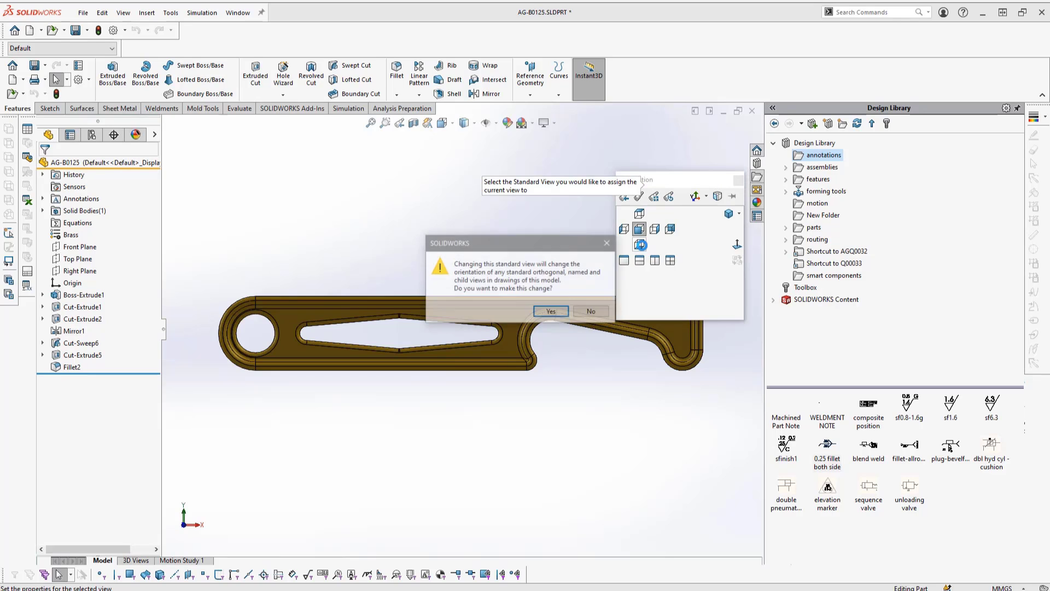
click(551, 313)
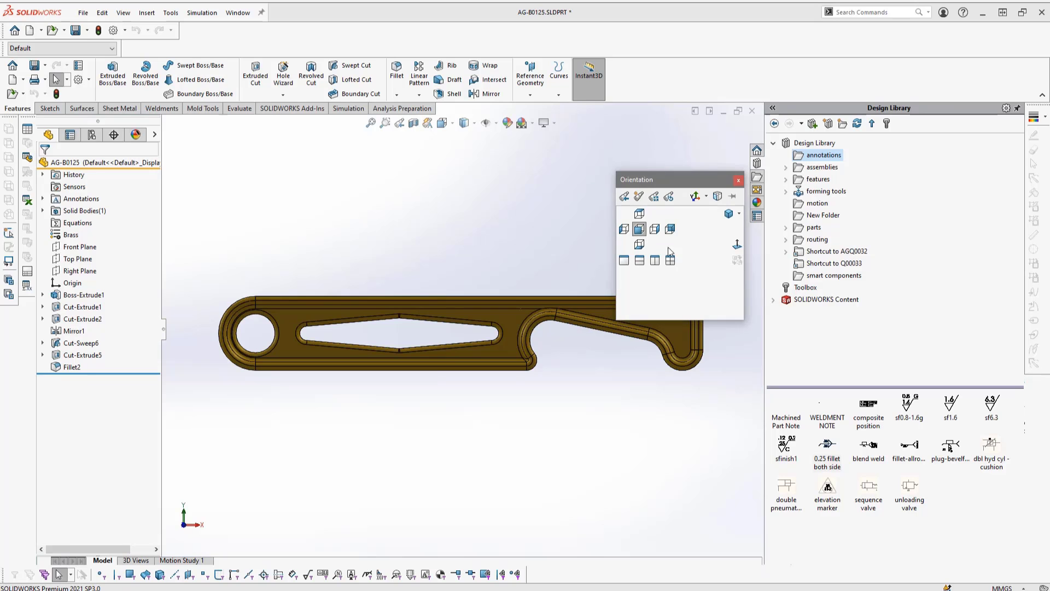
Step: Display the part in its redefined Front orientation to inspect the changed standard views
click(499, 231)
key(space)
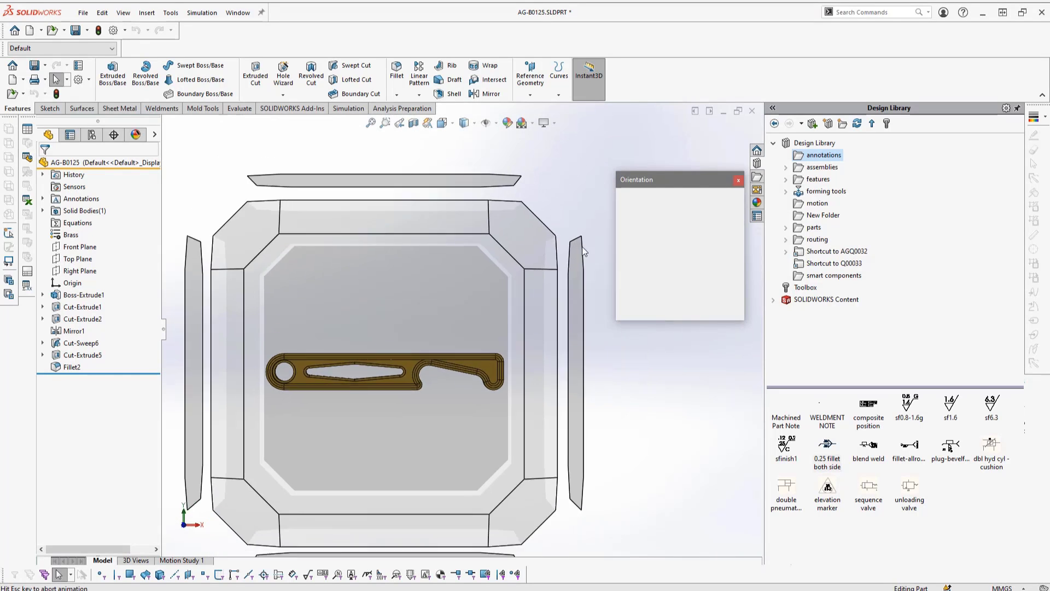
click(641, 244)
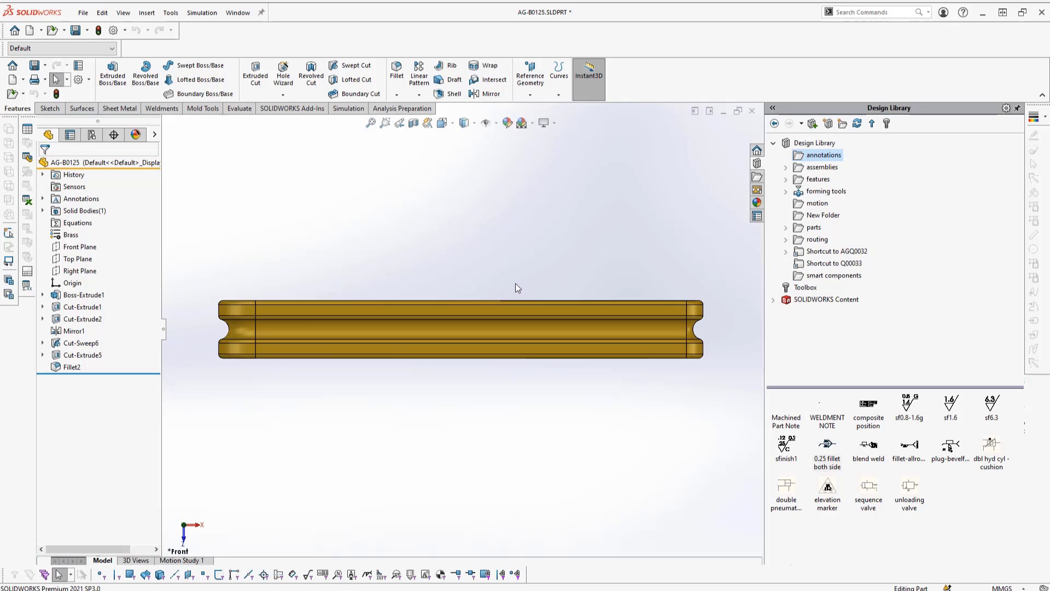
key(space)
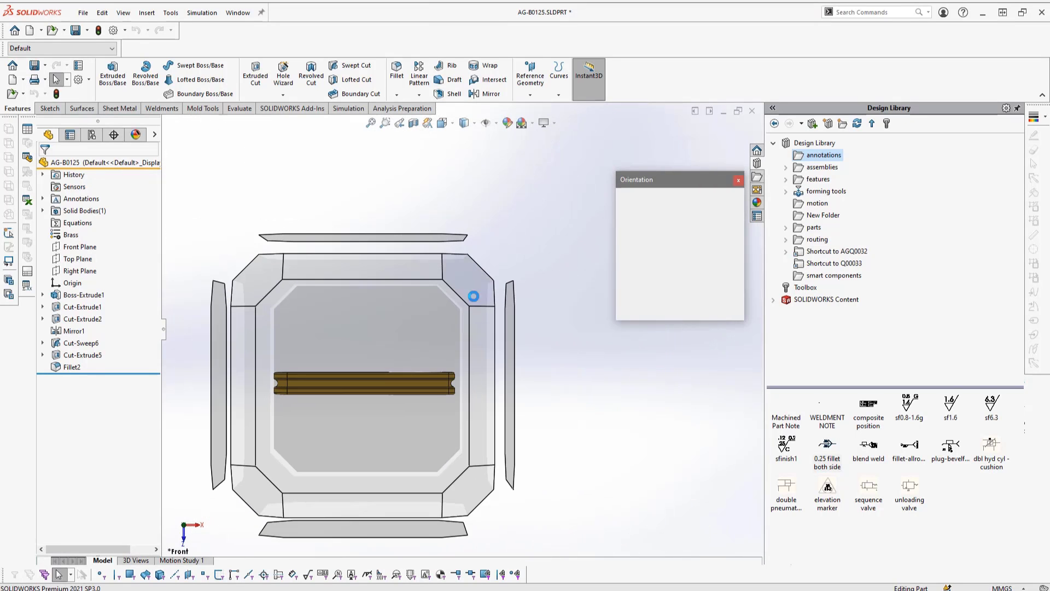
click(584, 297)
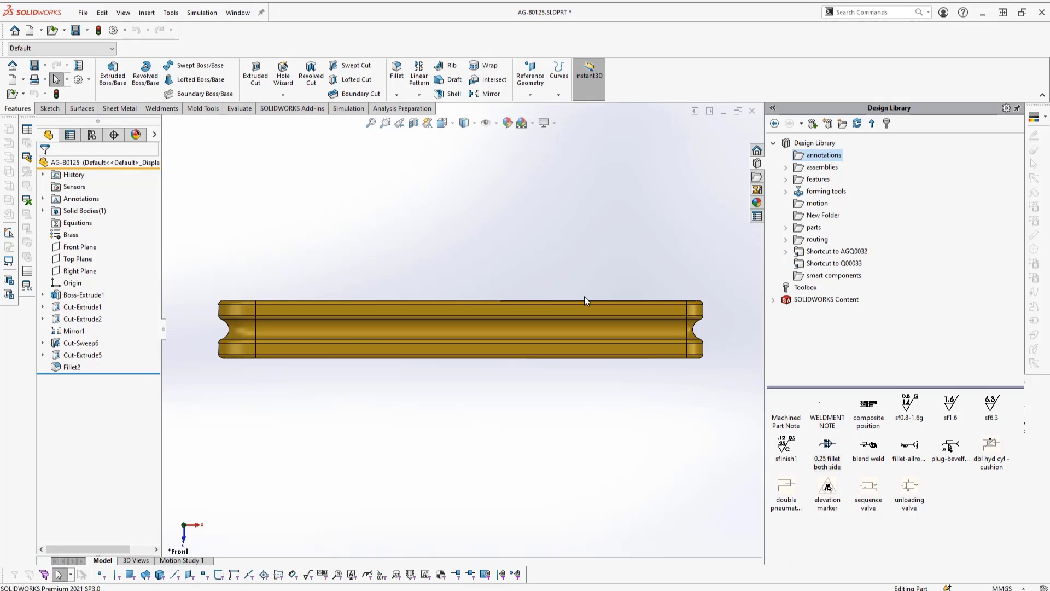
Step: Switch back to the drawing and move the front view up, clear of the title block
key(ctrl+Tab)
click(460, 269)
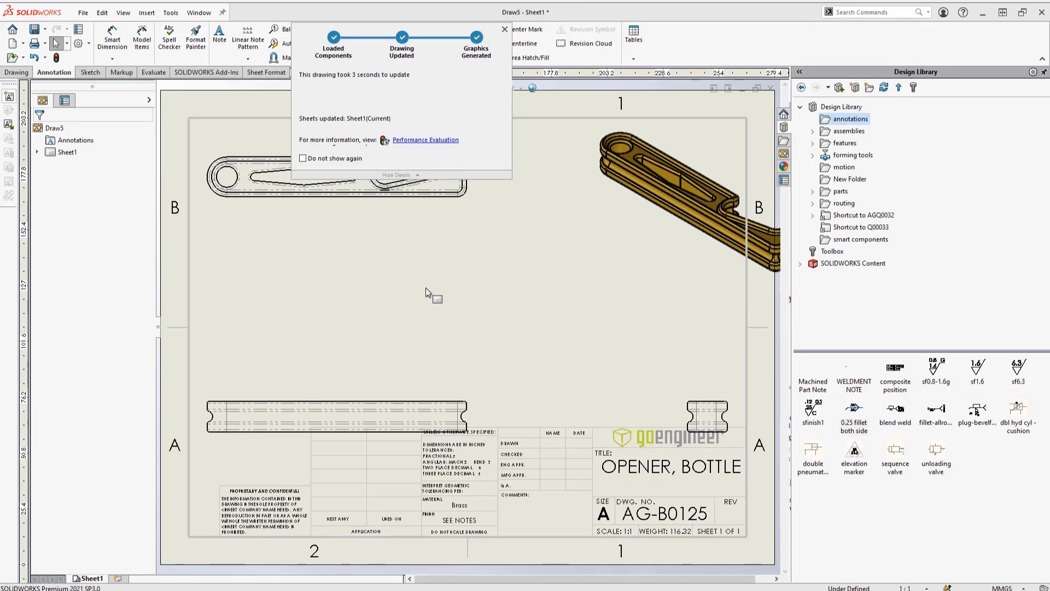
drag(416, 403, 437, 279)
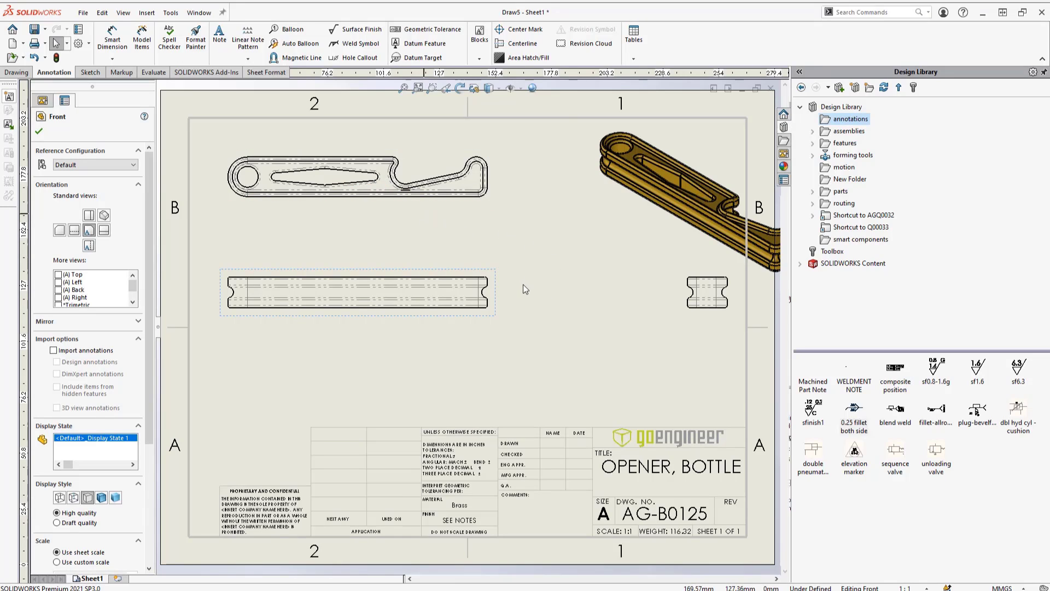
Step: Return to the part, reset all standard views to their default settings and display the Trimetric orientation
key(ctrl+Tab)
click(456, 265)
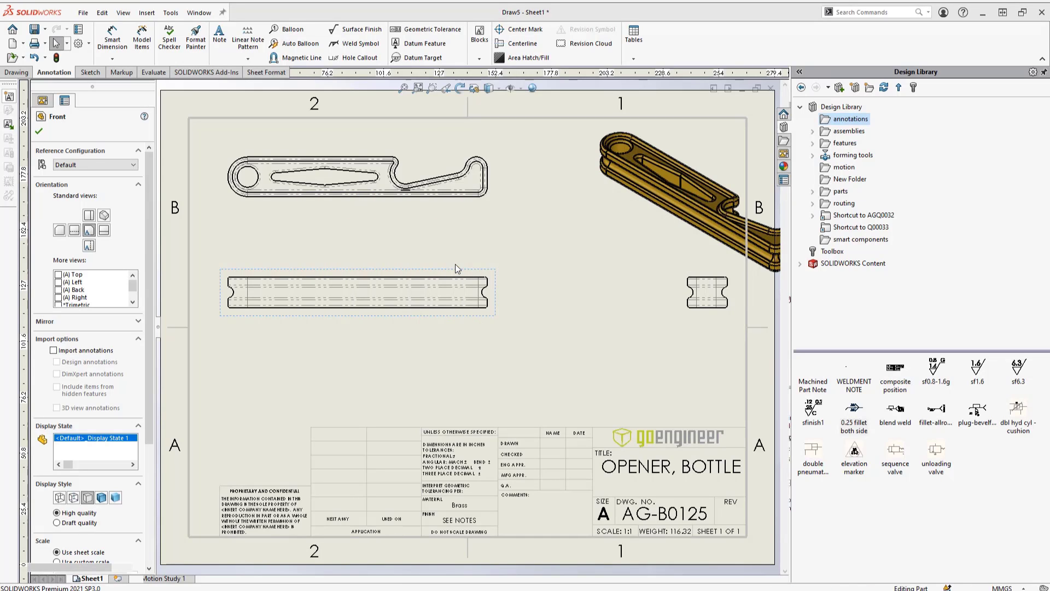
key(space)
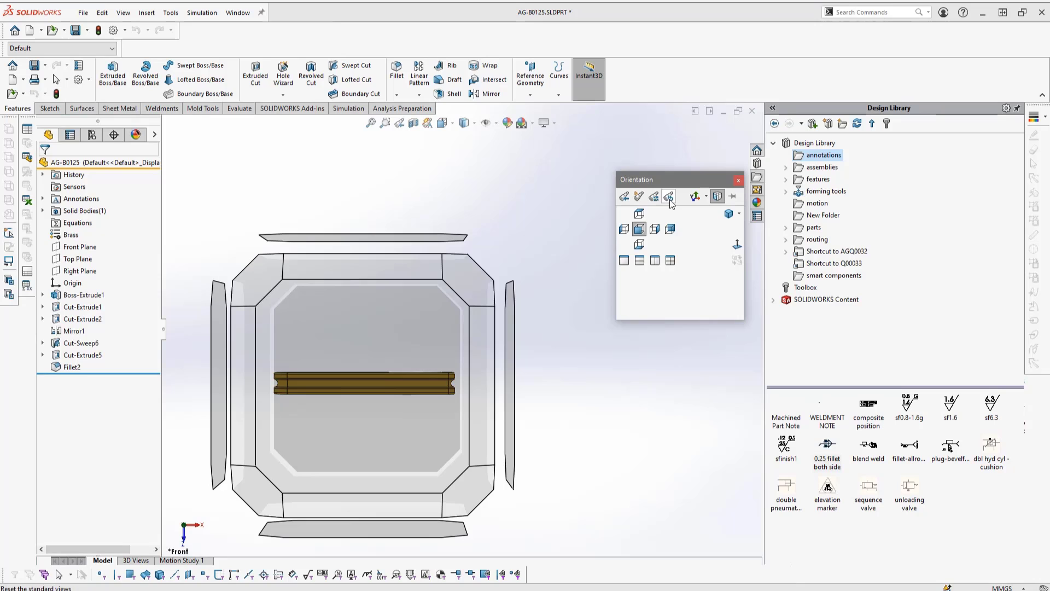
click(667, 199)
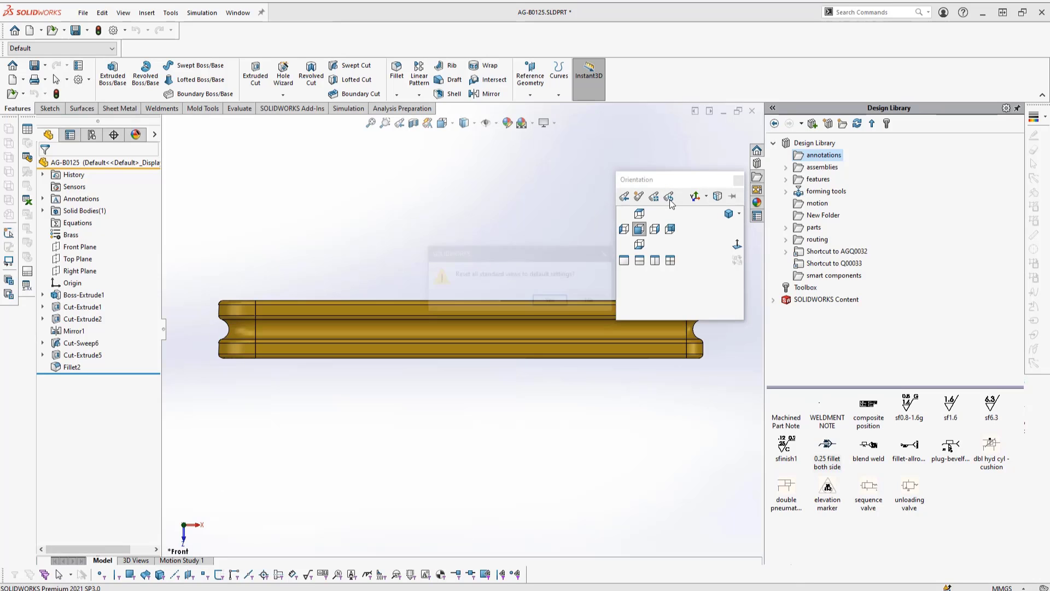
click(555, 299)
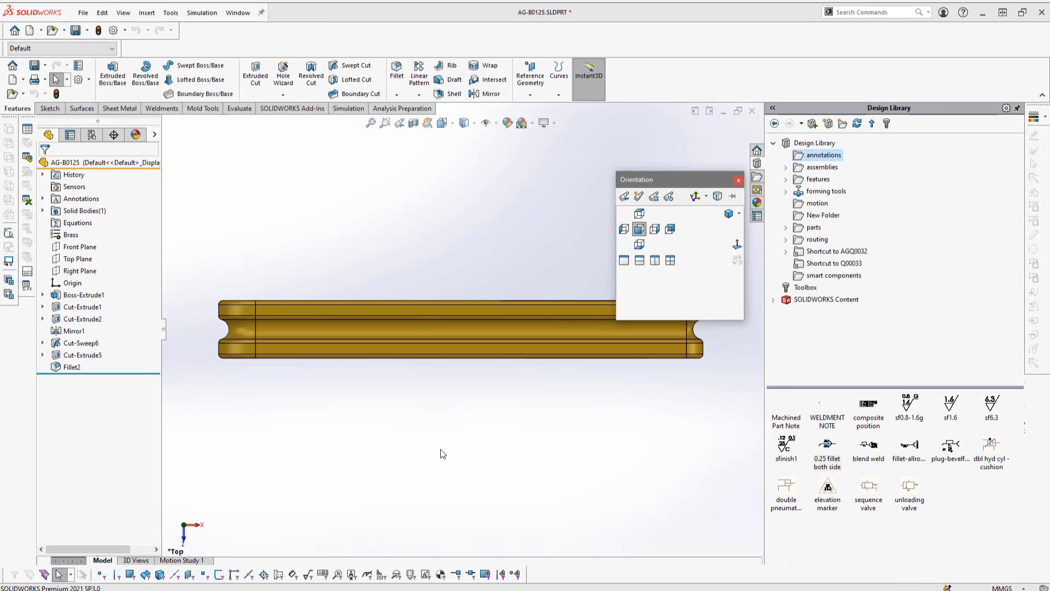
click(728, 213)
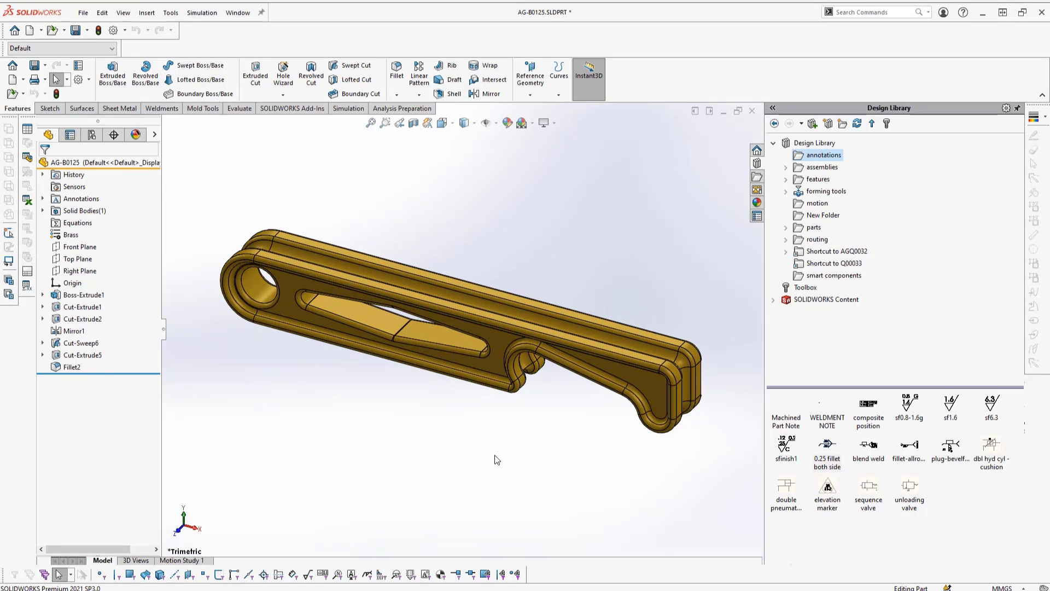
Step: Return to the drawing and move the front view down, away from the isometric view
key(ctrl+Tab)
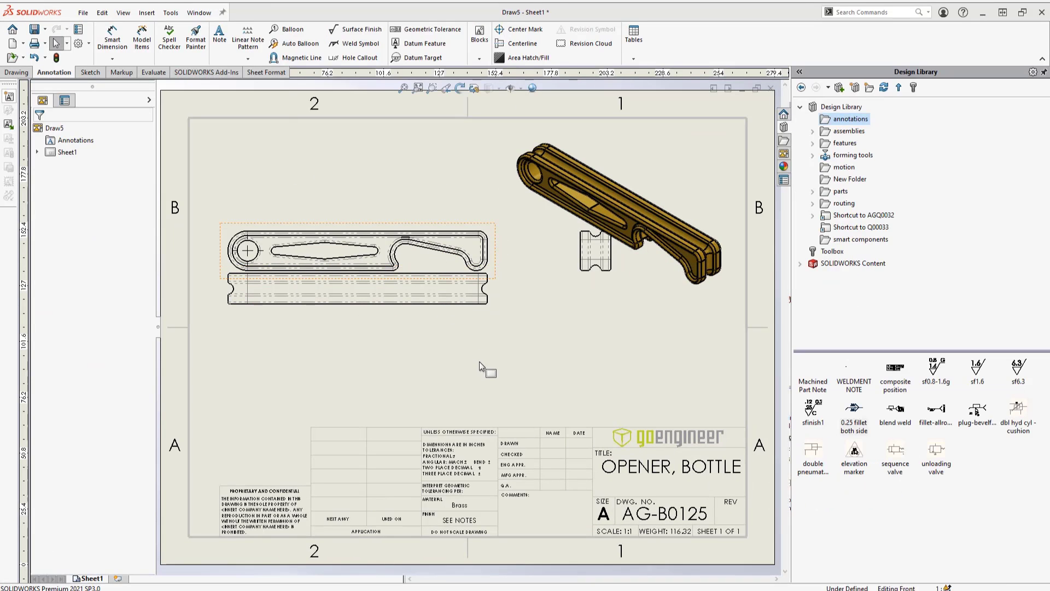
click(496, 263)
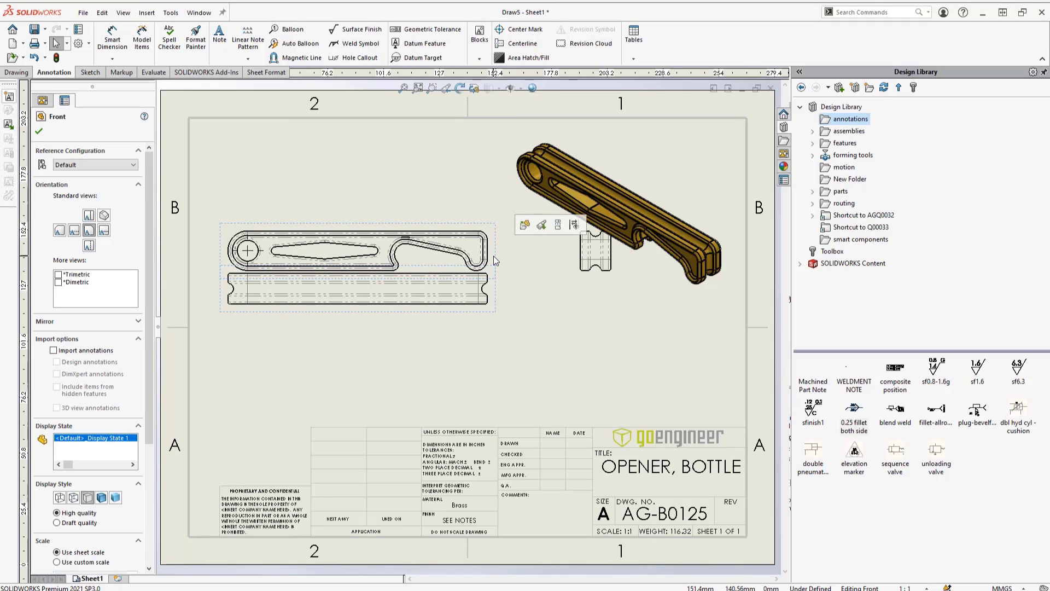
drag(496, 261, 499, 314)
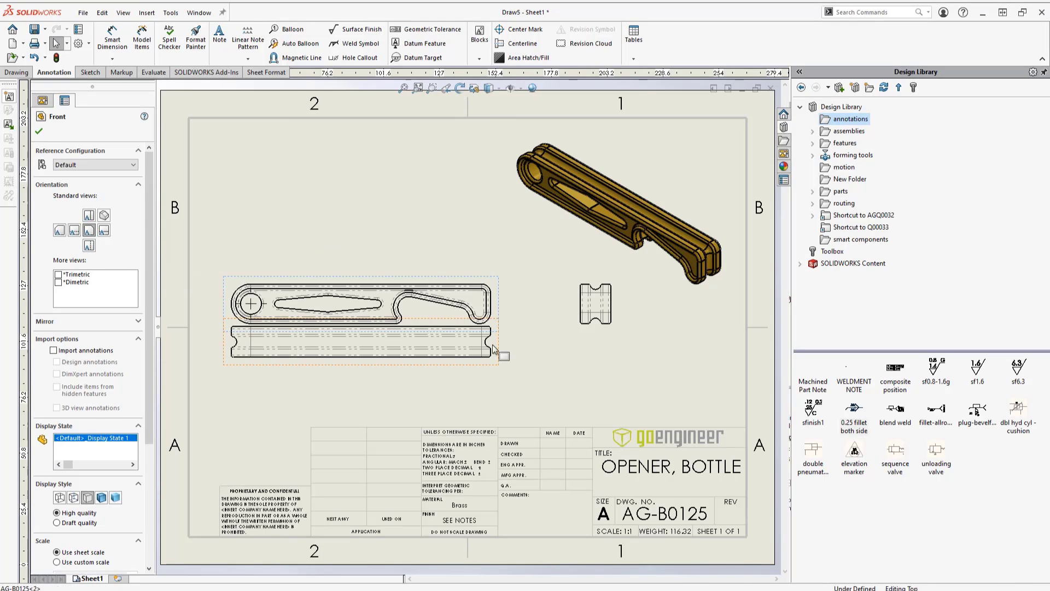
Step: Arrange the top view above the front view and shift the front view down, leaving clear space between them
click(511, 342)
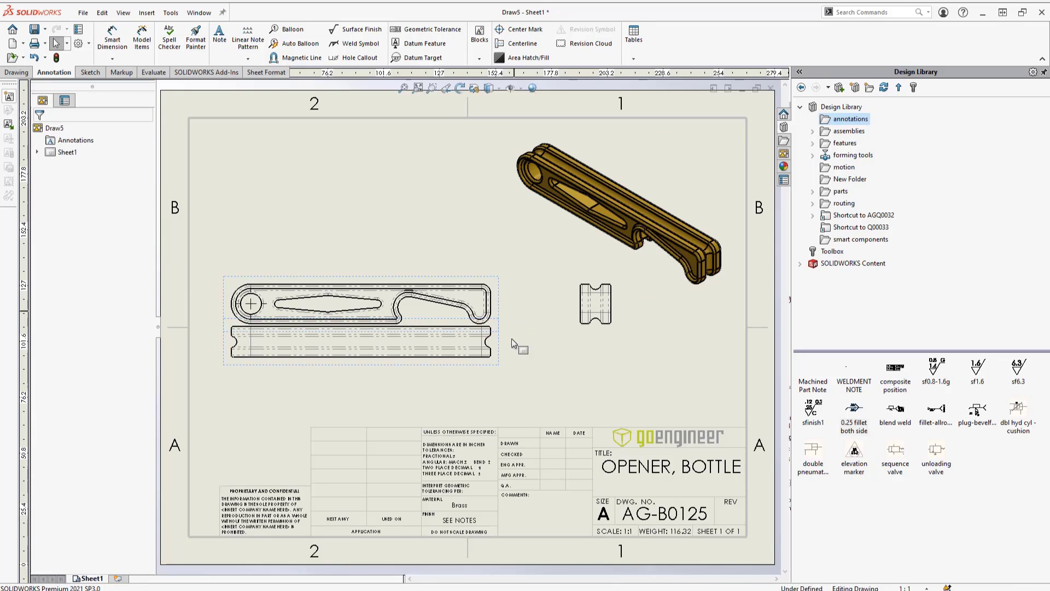
mouse_move(499, 344)
mouse_down()
mouse_move(486, 223)
mouse_move(486, 247)
mouse_up()
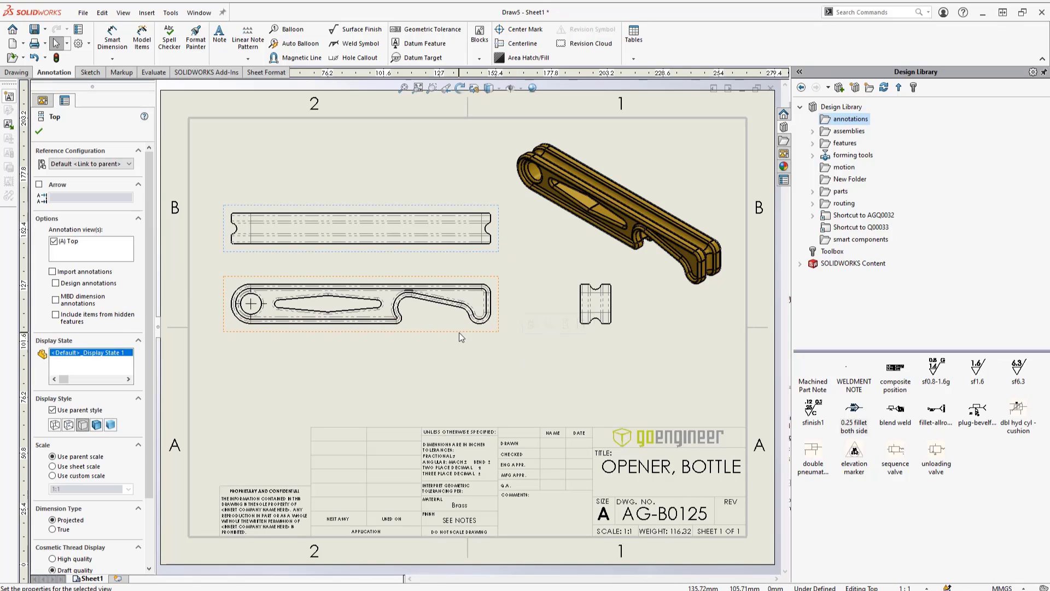
drag(458, 333, 463, 382)
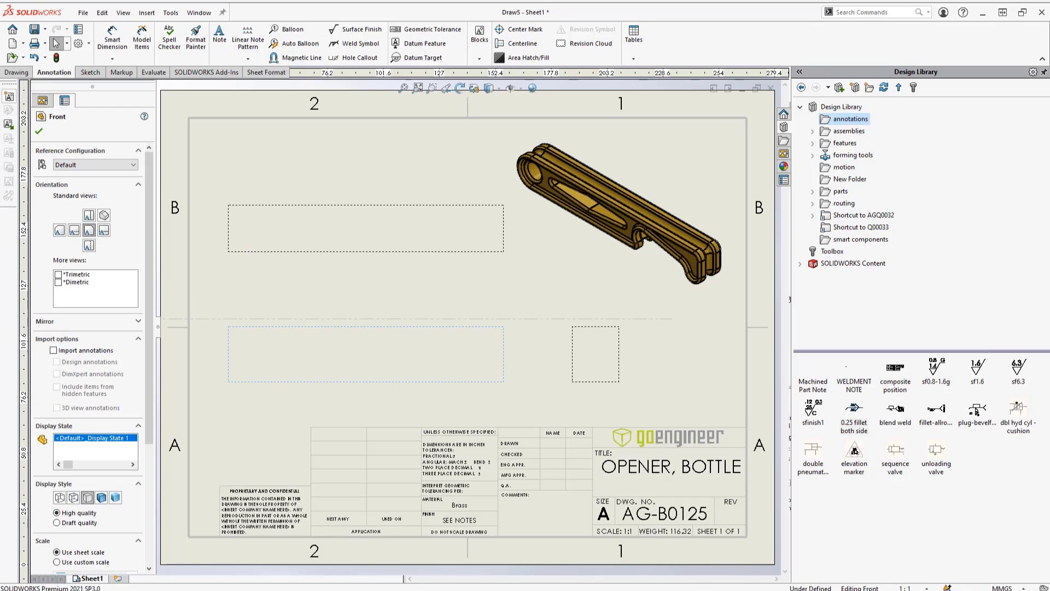
drag(448, 251, 458, 298)
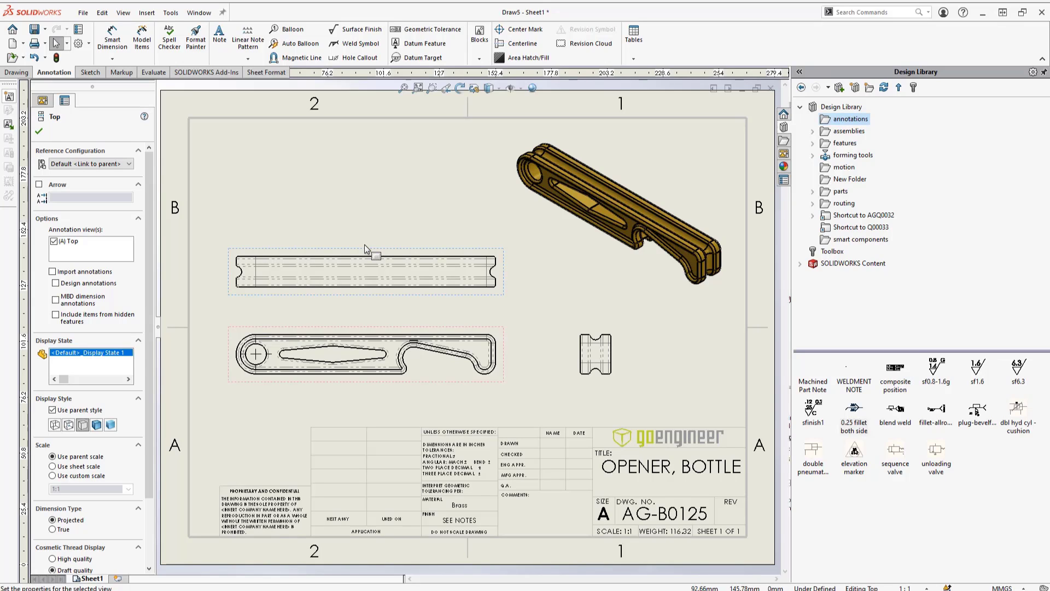
Step: Insert the dimensions marked for drawing as model items from the entire model into all views
click(142, 41)
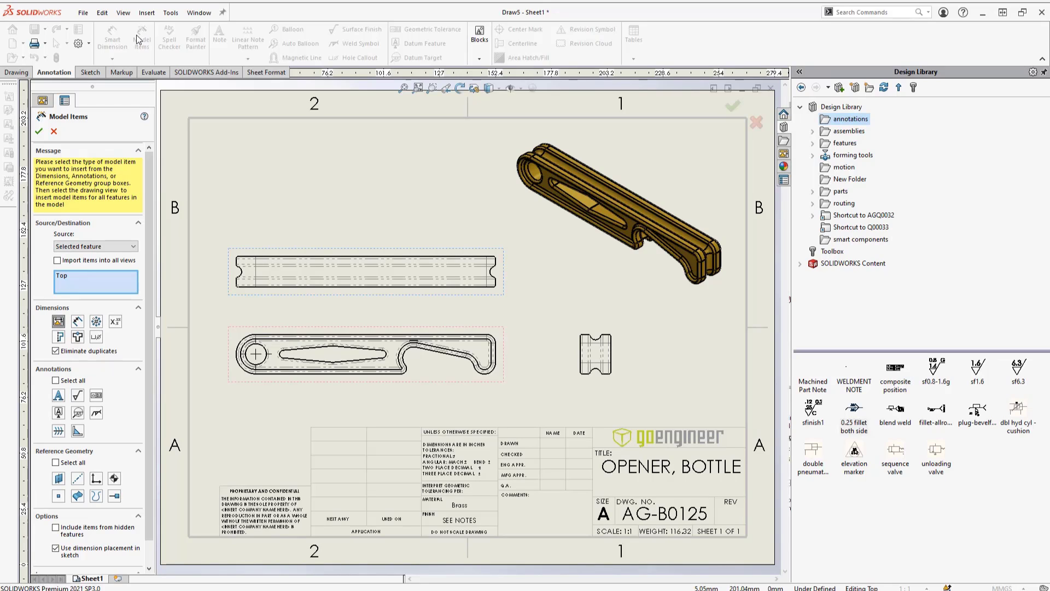
click(83, 247)
click(84, 263)
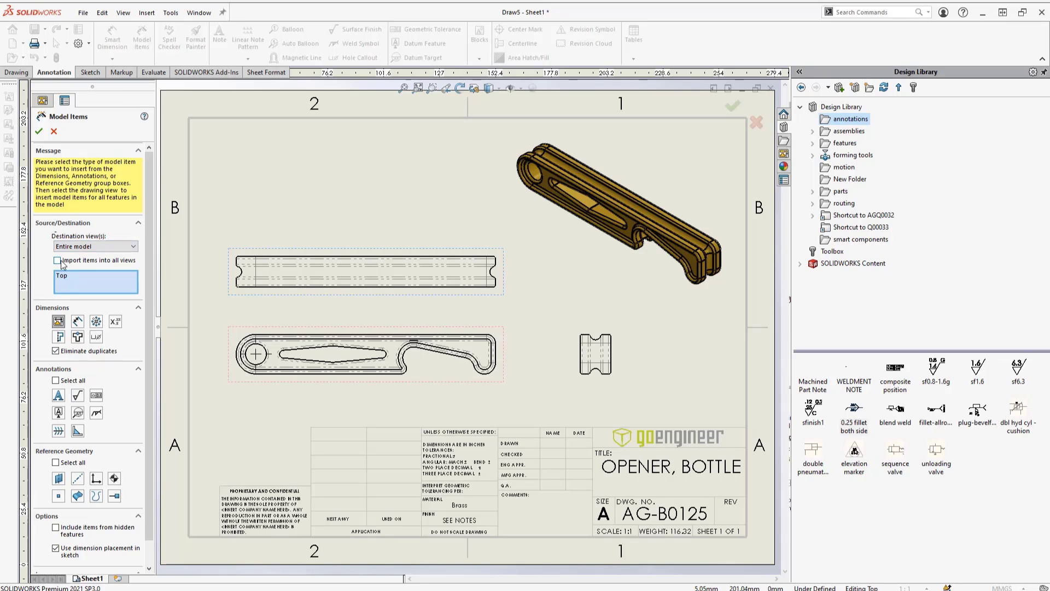
click(57, 260)
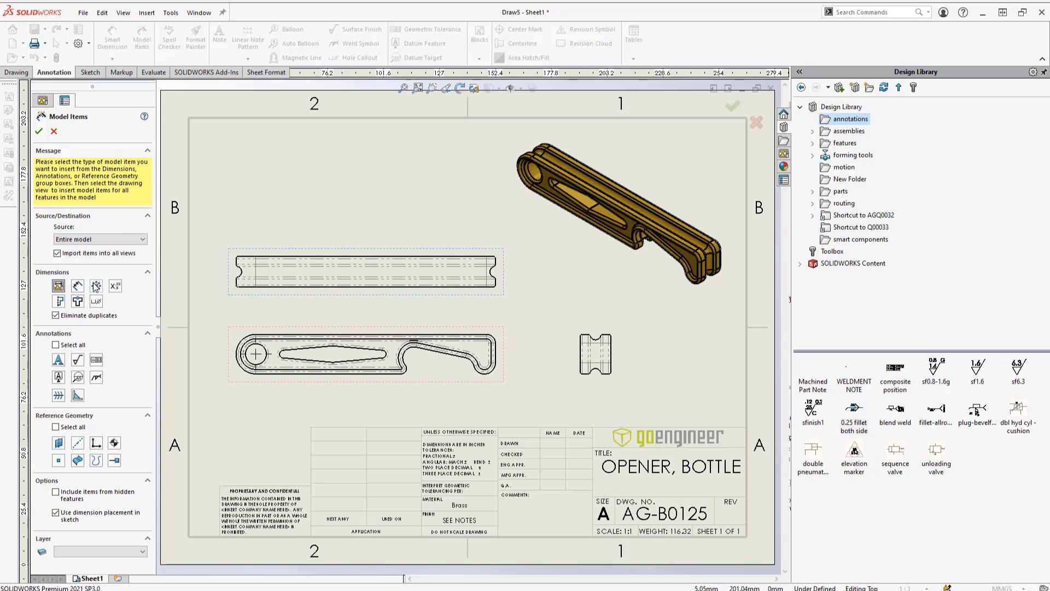
click(59, 287)
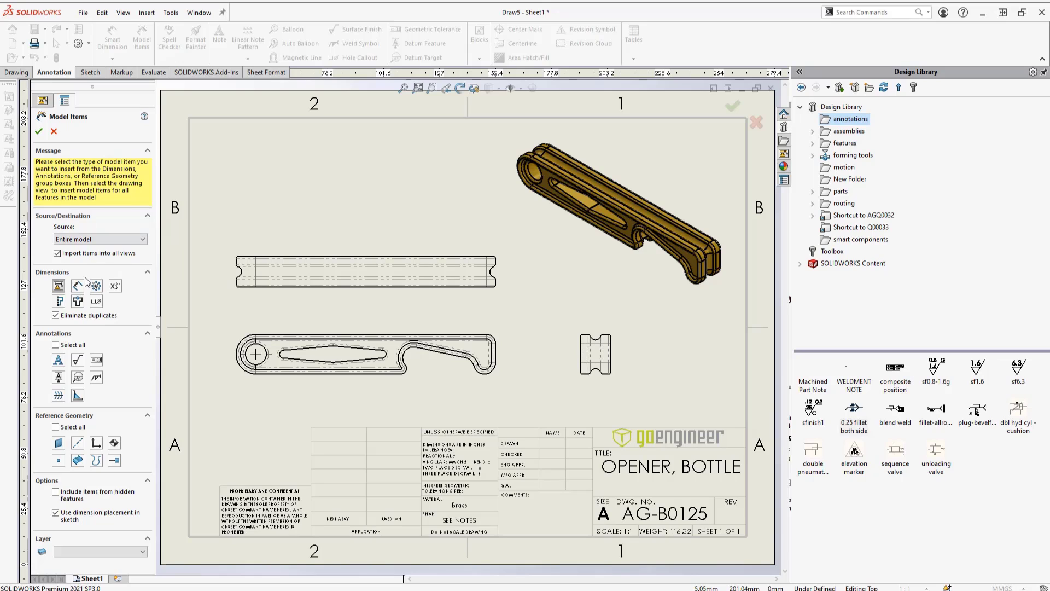
click(42, 133)
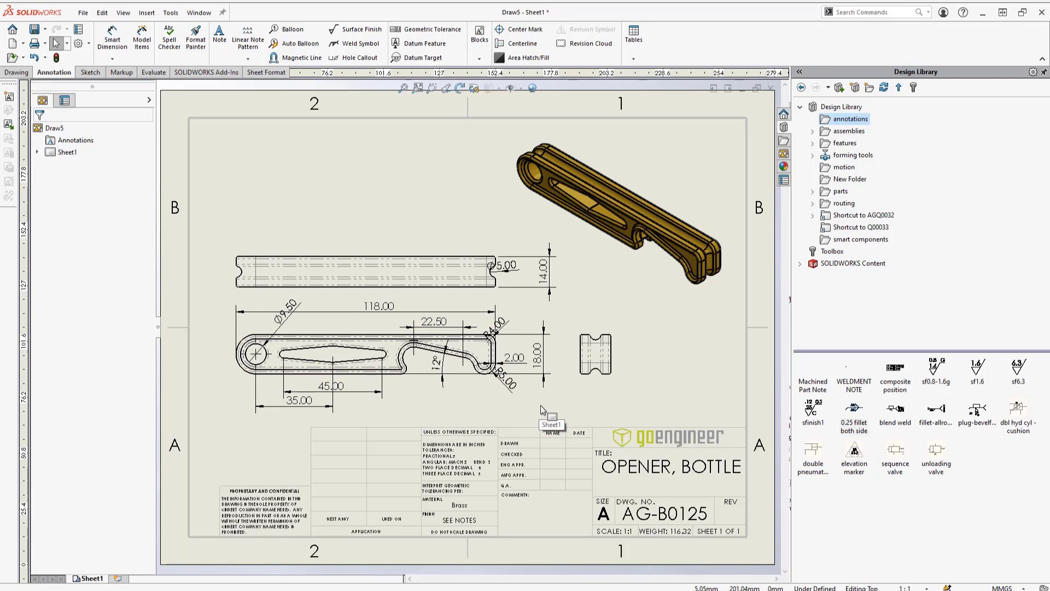
Step: Auto-arrange all dimensions of the front view
drag(541, 406, 208, 306)
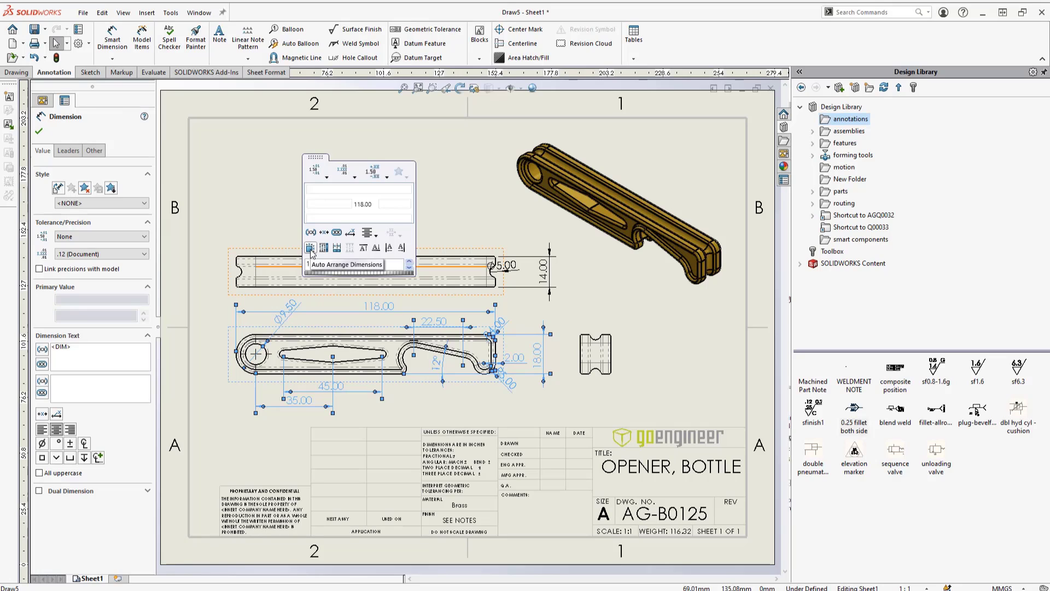
click(310, 248)
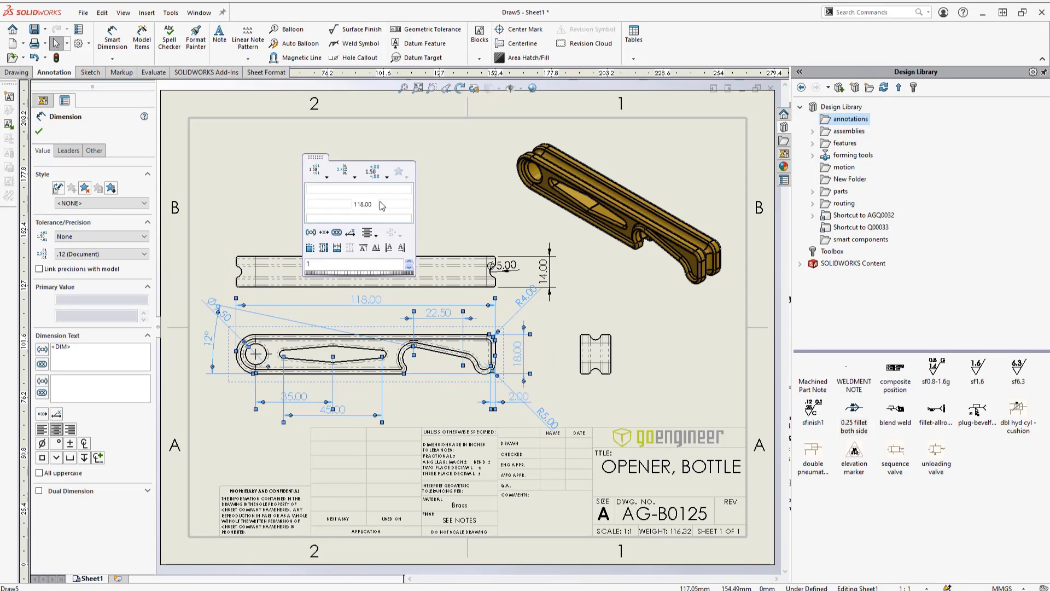
click(480, 199)
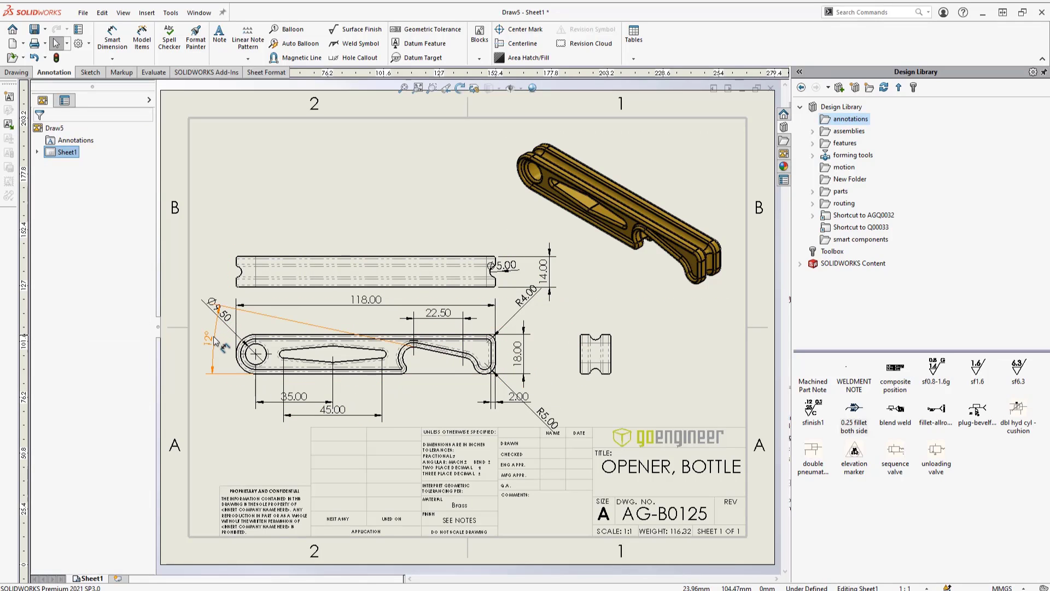
Step: Reposition the front view's 12° dimension at the slanted edge, and its 18.00, 2.00 and 35.00 dimensions for clearer spacing
click(236, 335)
drag(392, 360, 427, 365)
drag(518, 354, 543, 356)
drag(523, 402, 519, 356)
click(516, 404)
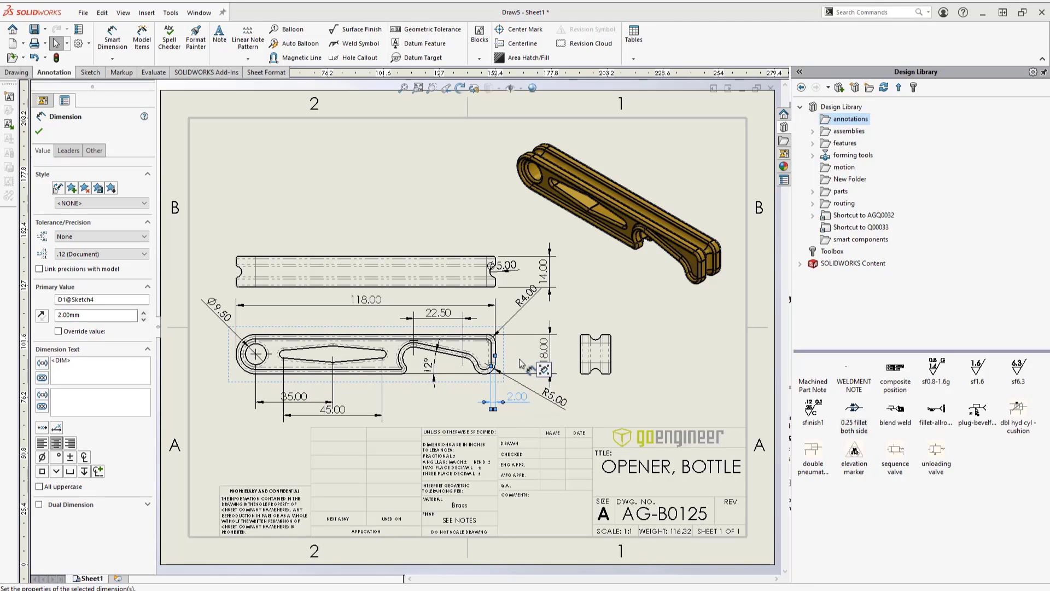
click(470, 401)
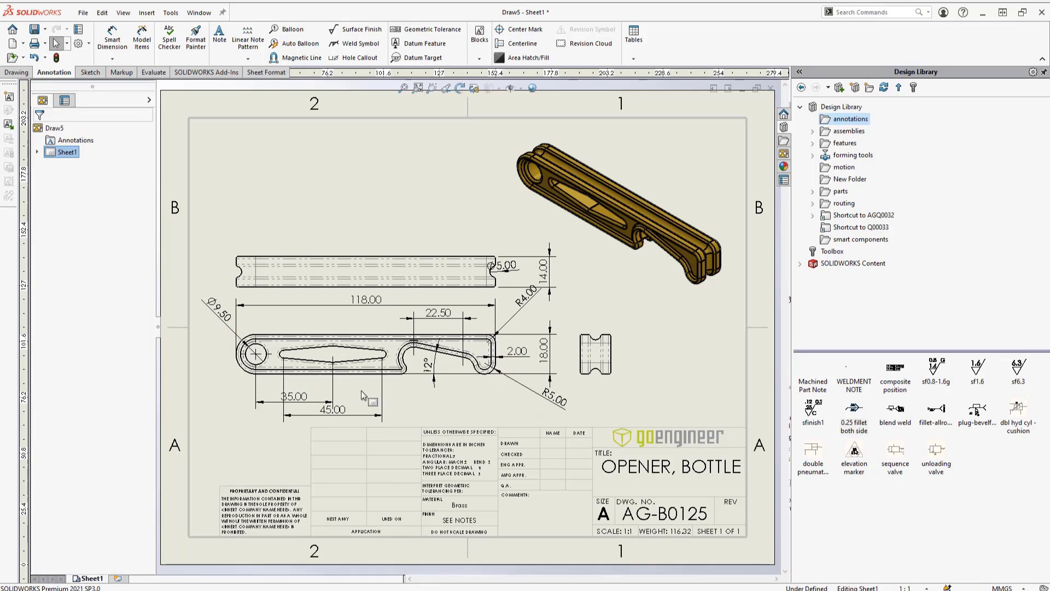
drag(301, 400, 315, 390)
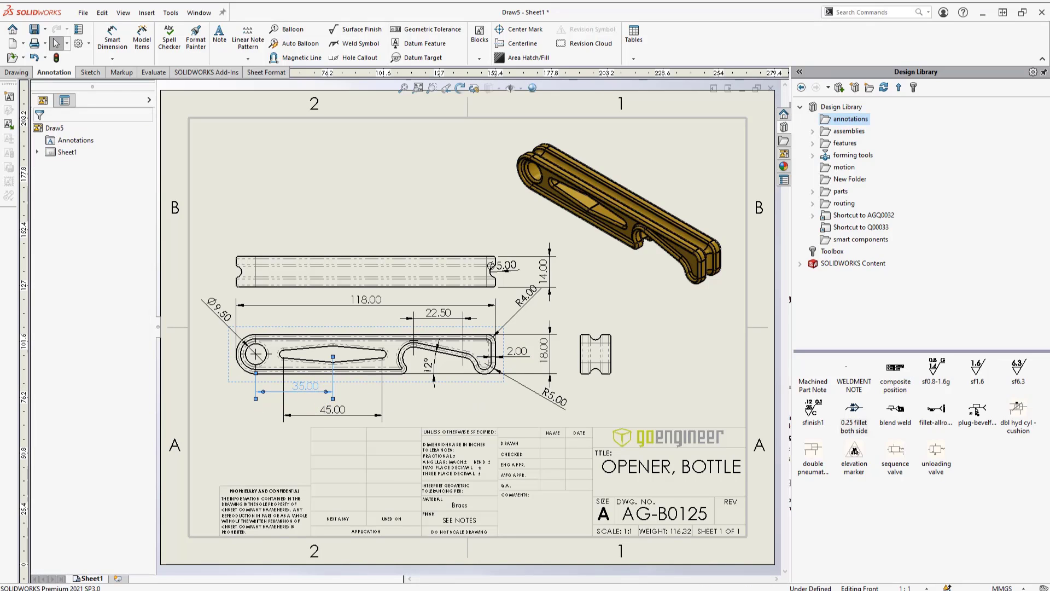
Step: Copy the Ø5.00 groove dimension from the top view to the right view and delete the original
click(507, 266)
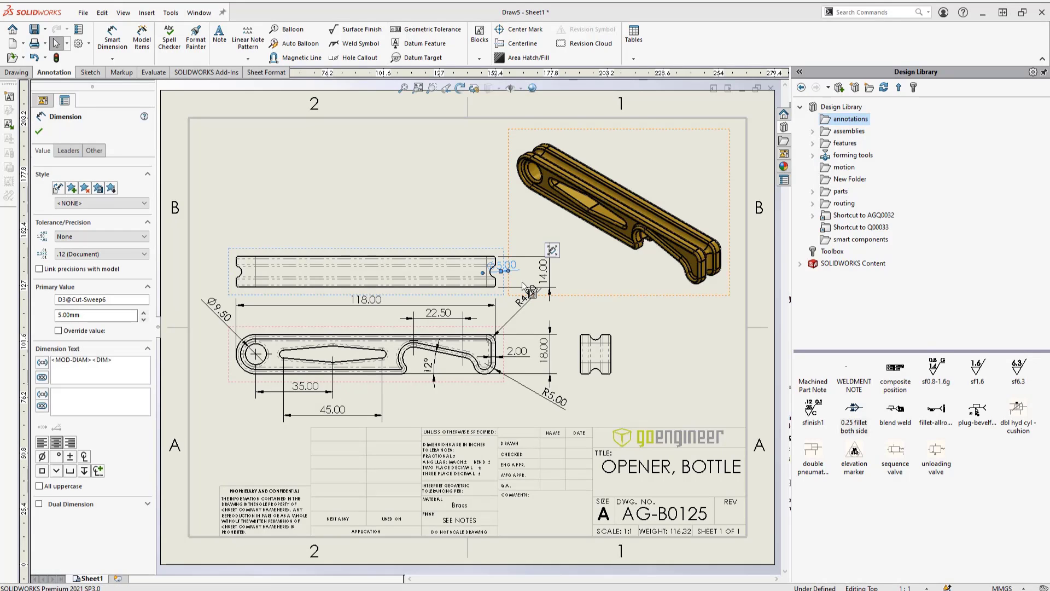
shift+drag(513, 270, 648, 321)
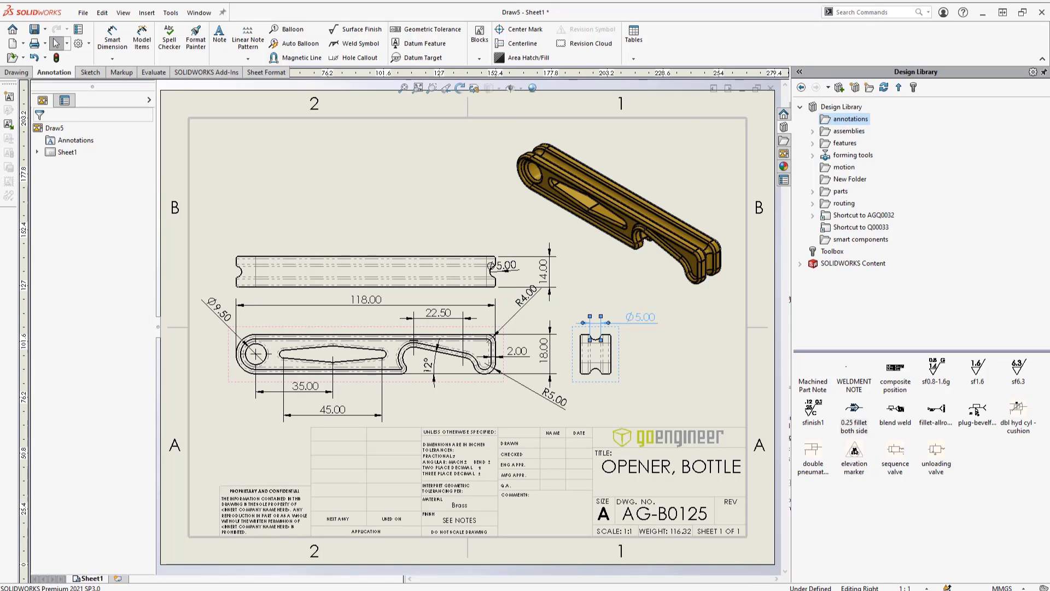
click(504, 266)
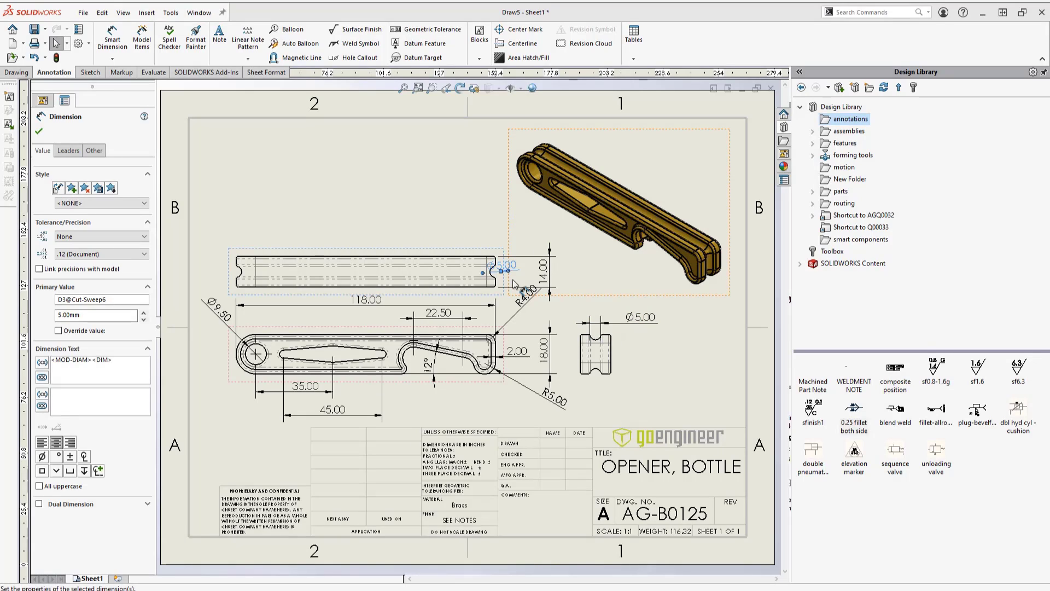
key(Delete)
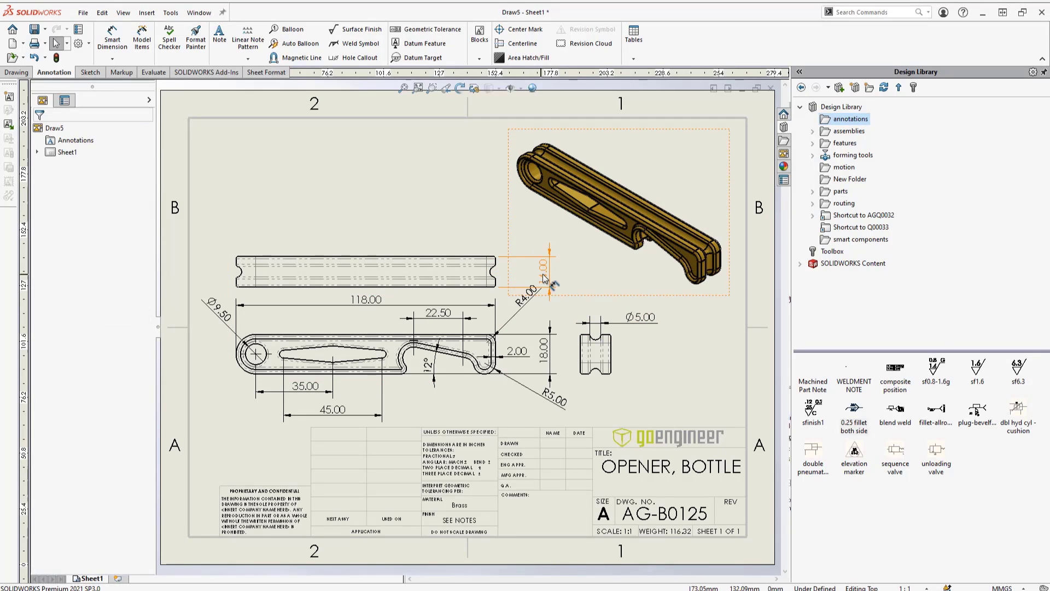
Step: Move the top view's 14.00 dimension closer to the part and reposition the front view's R4.00 dimension clear of it
click(541, 272)
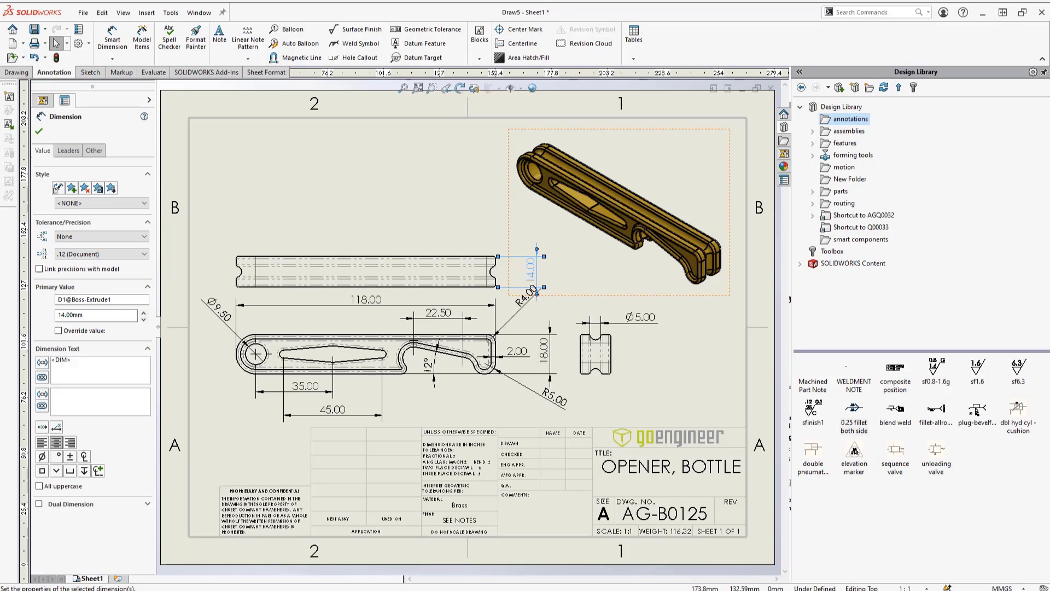
drag(518, 308, 533, 326)
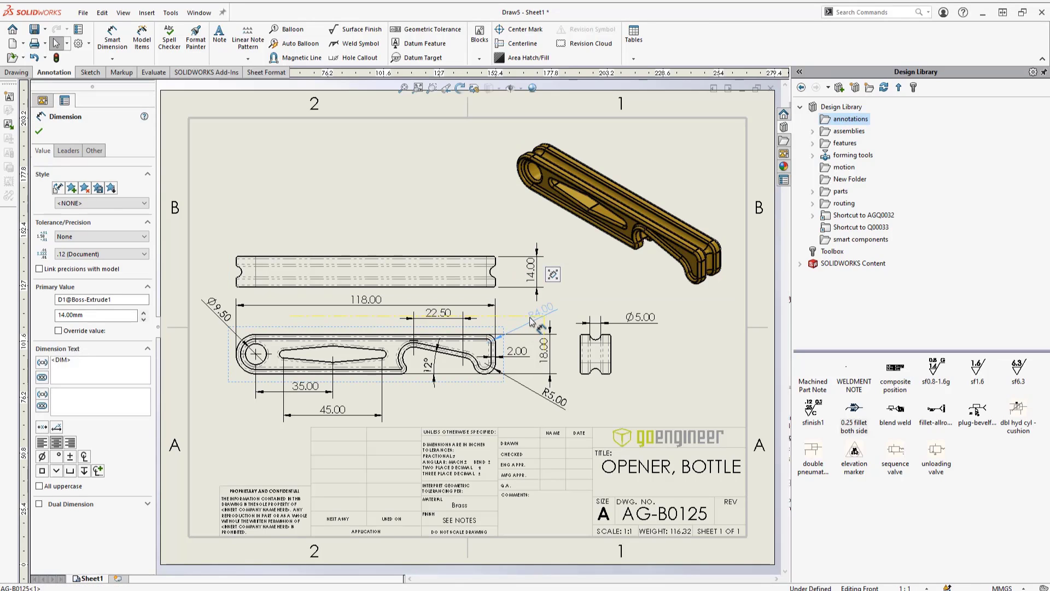
click(671, 369)
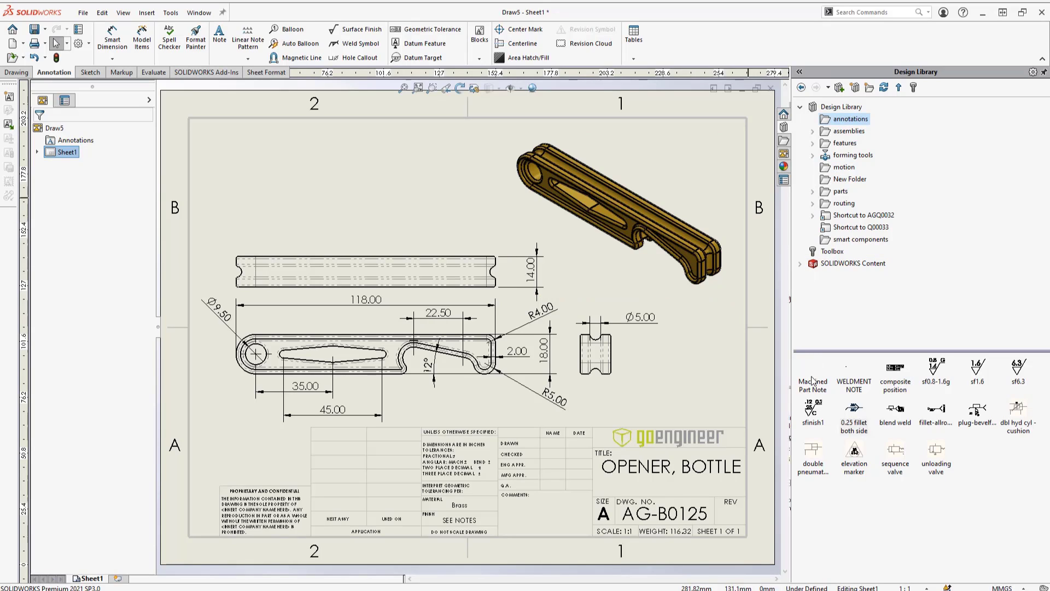
Step: Place one Machined Part Note from the Design Library's annotations in the sheet's upper-left corner
mouse_move(813, 382)
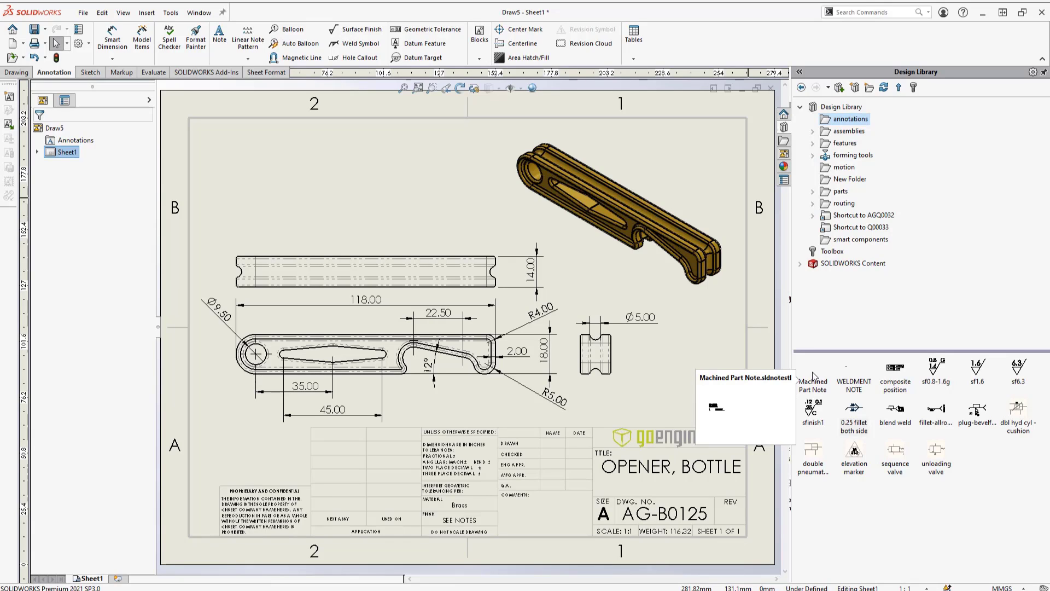
mouse_move(812, 376)
mouse_down()
mouse_move(771, 333)
mouse_move(453, 185)
mouse_move(237, 158)
mouse_move(205, 130)
mouse_up()
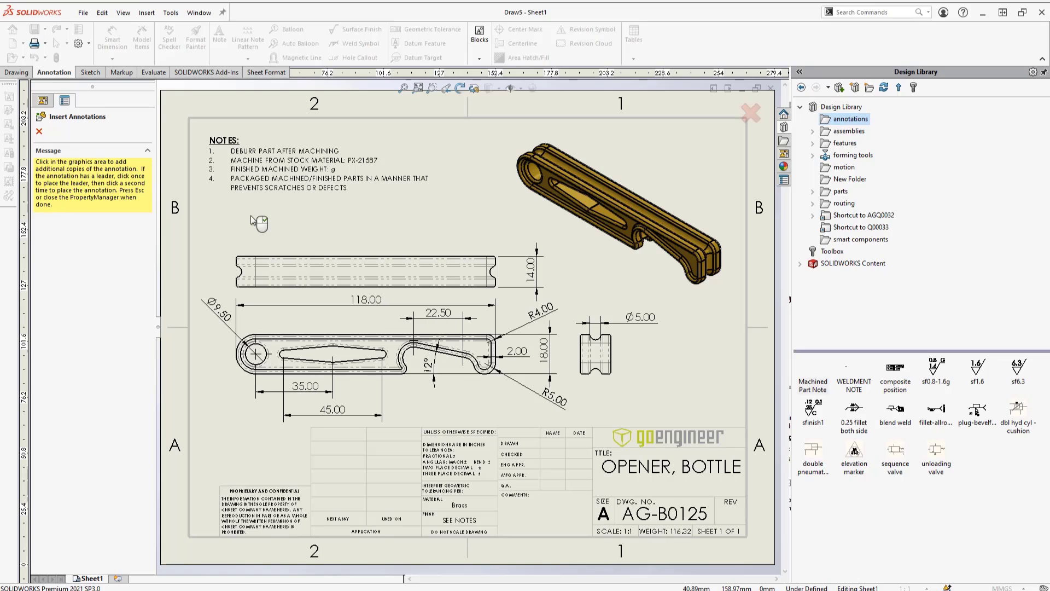
key(Escape)
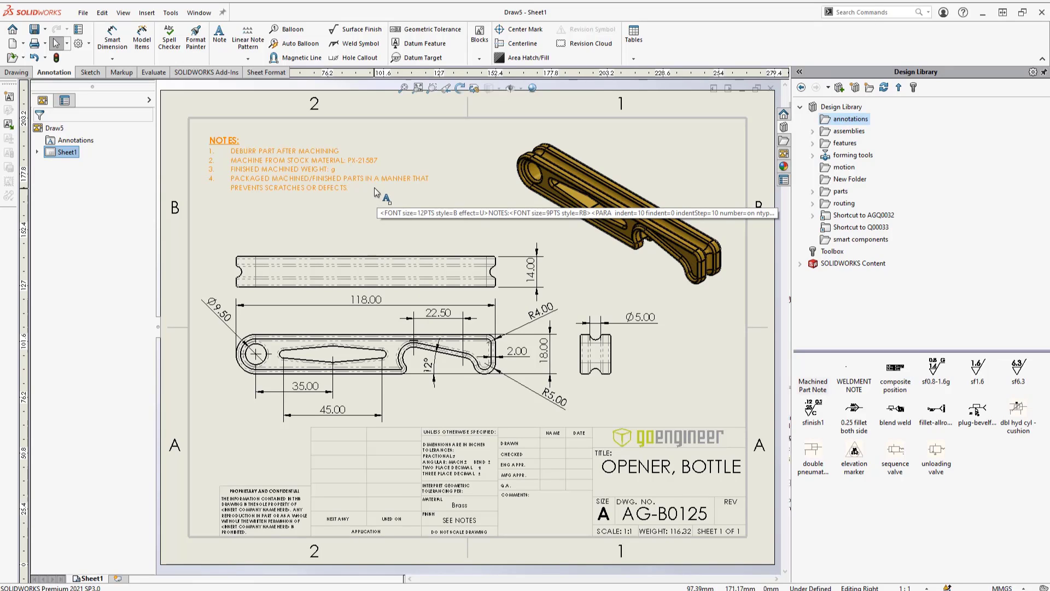
Step: Link the finished machined weight in the note, before the "g", to the Weight property of the model in the drawing view
click(325, 176)
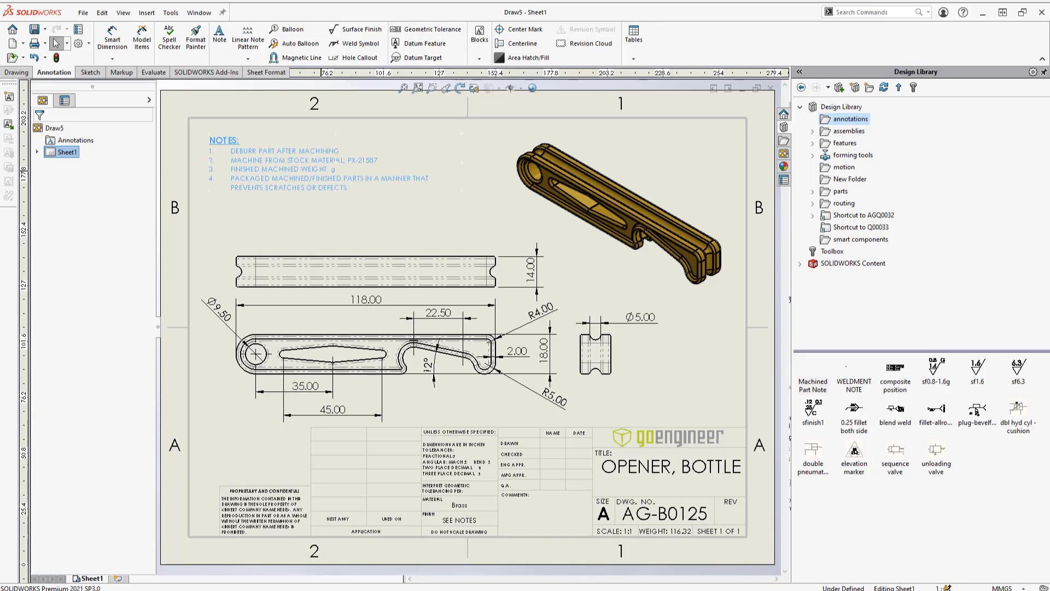
double_click(329, 171)
click(330, 169)
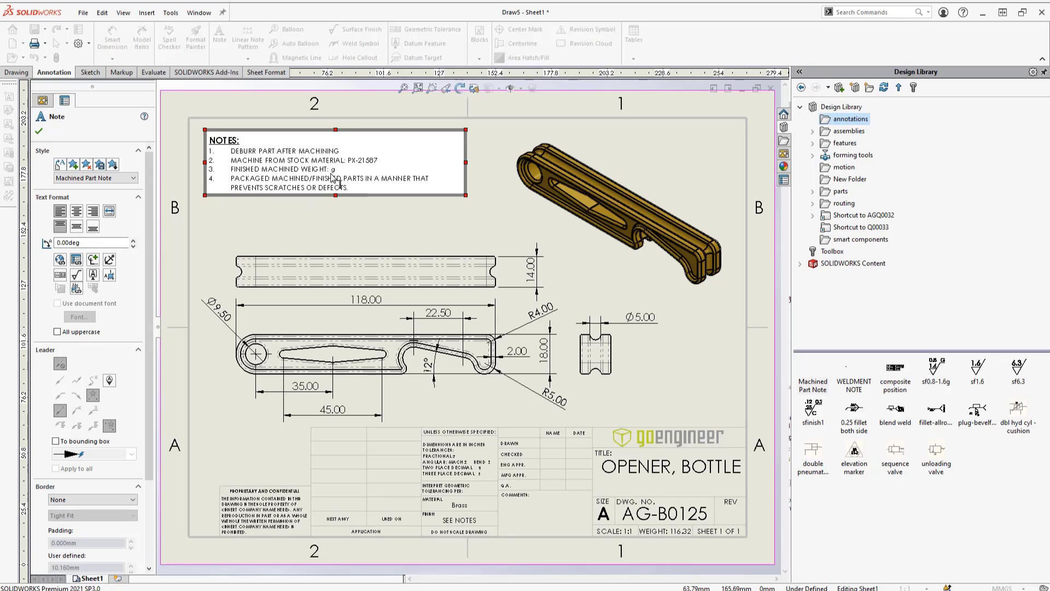
click(76, 260)
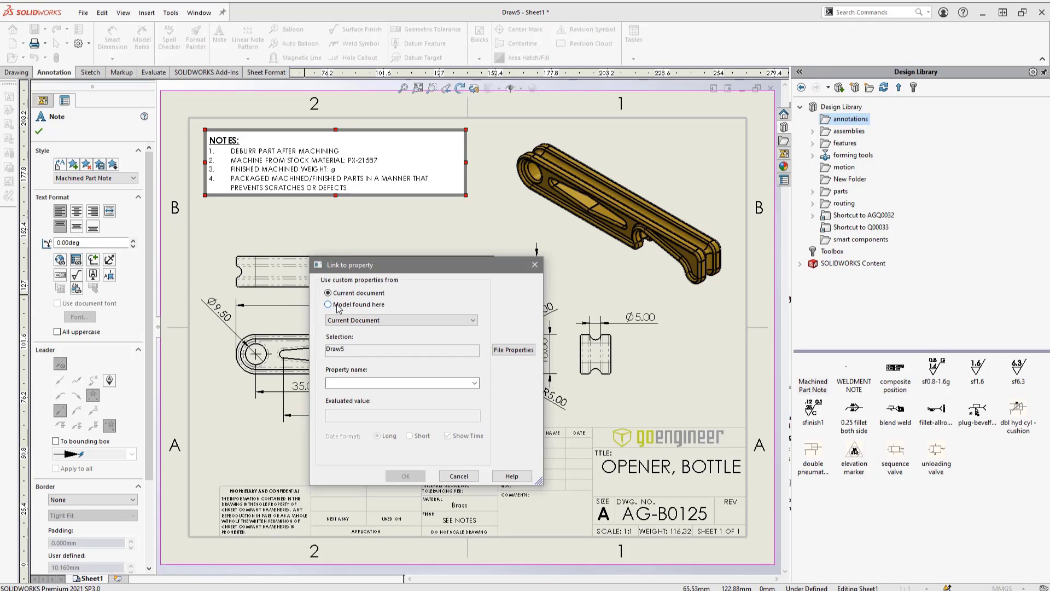
click(337, 305)
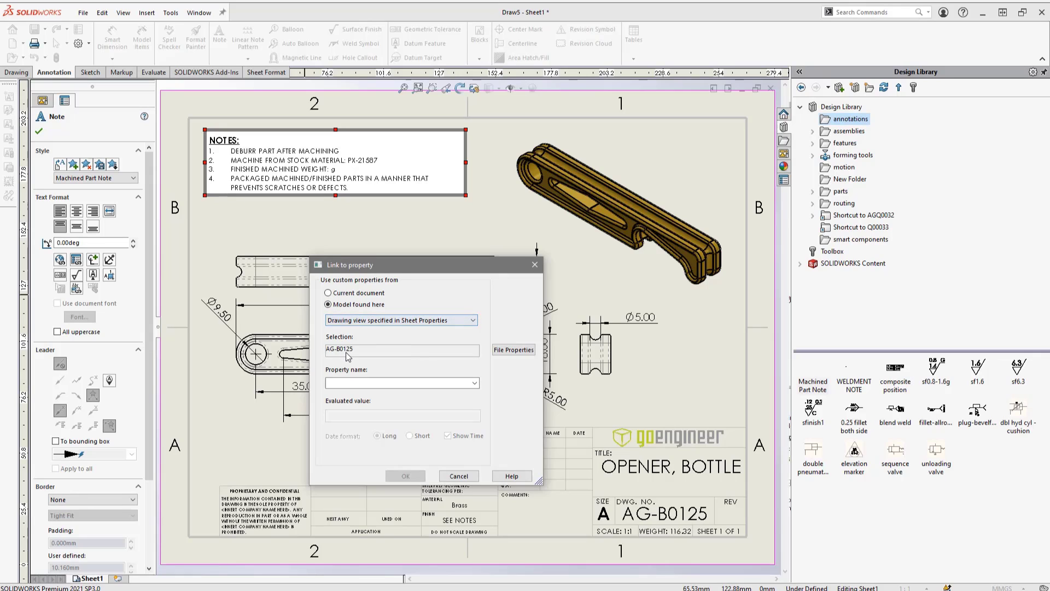
click(474, 383)
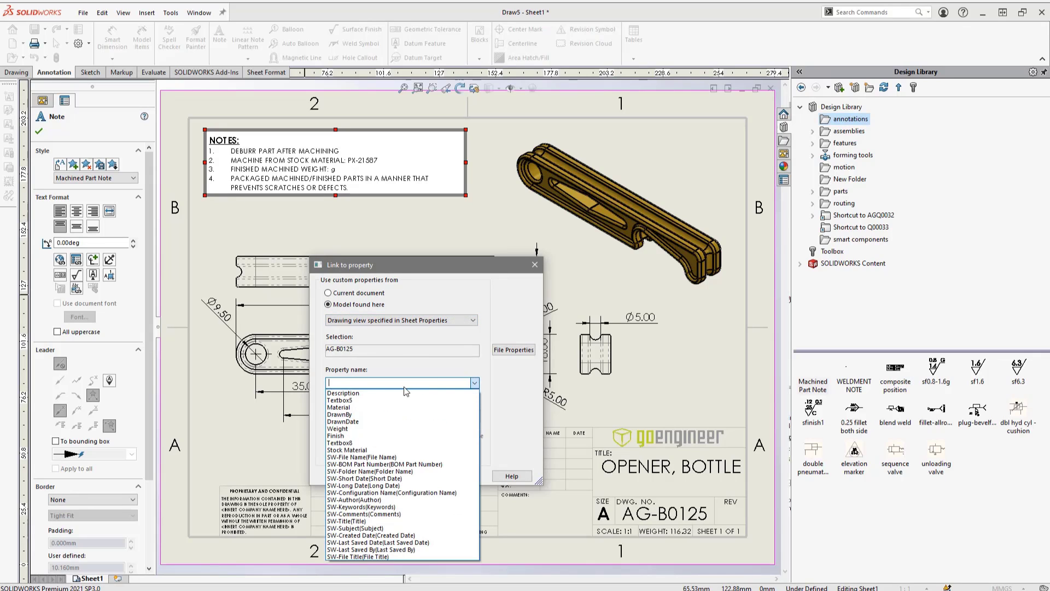
click(350, 428)
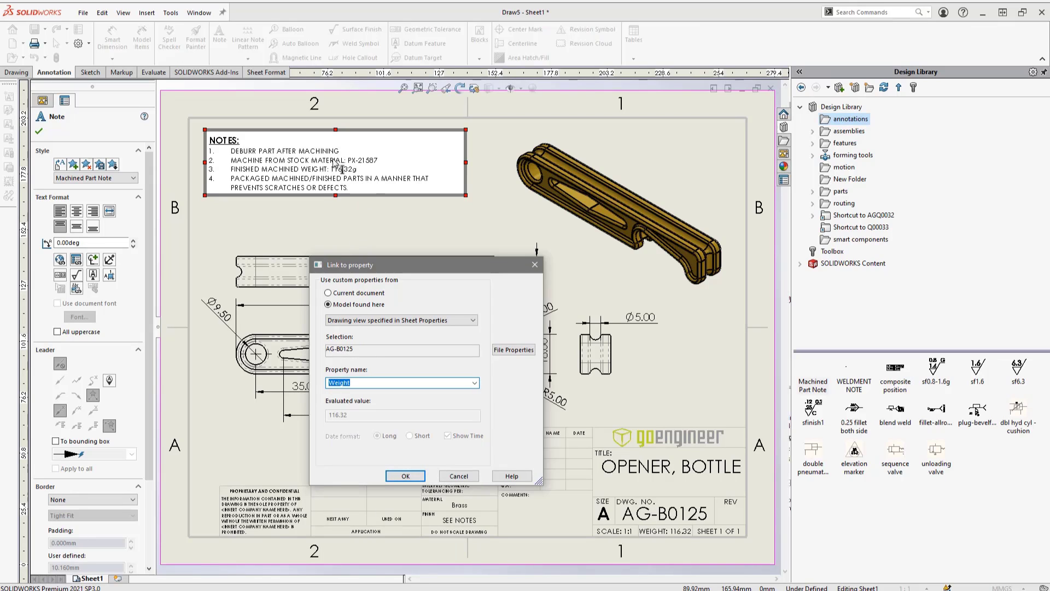
click(406, 475)
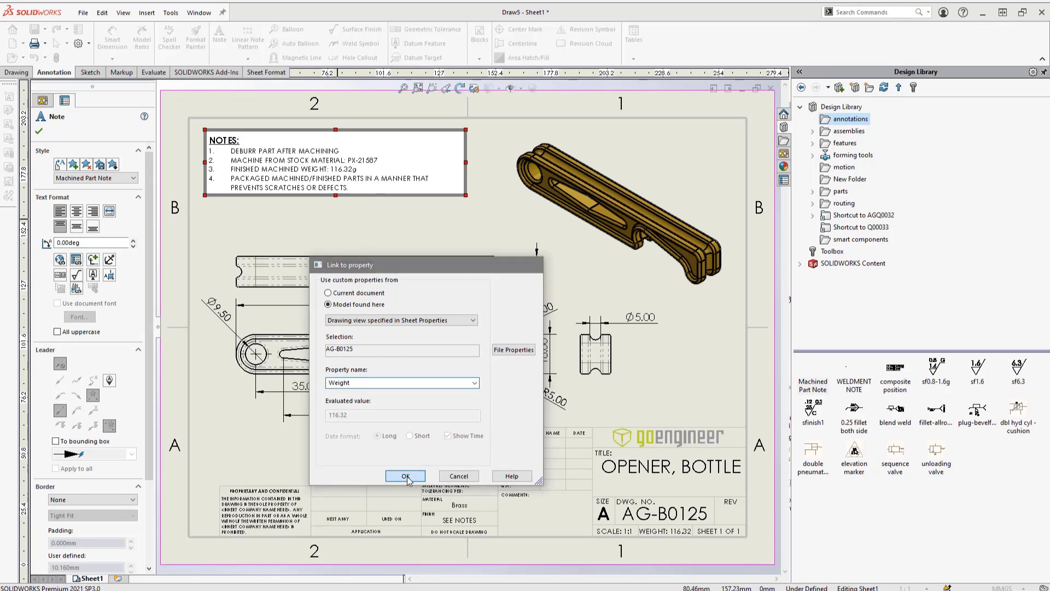
click(400, 219)
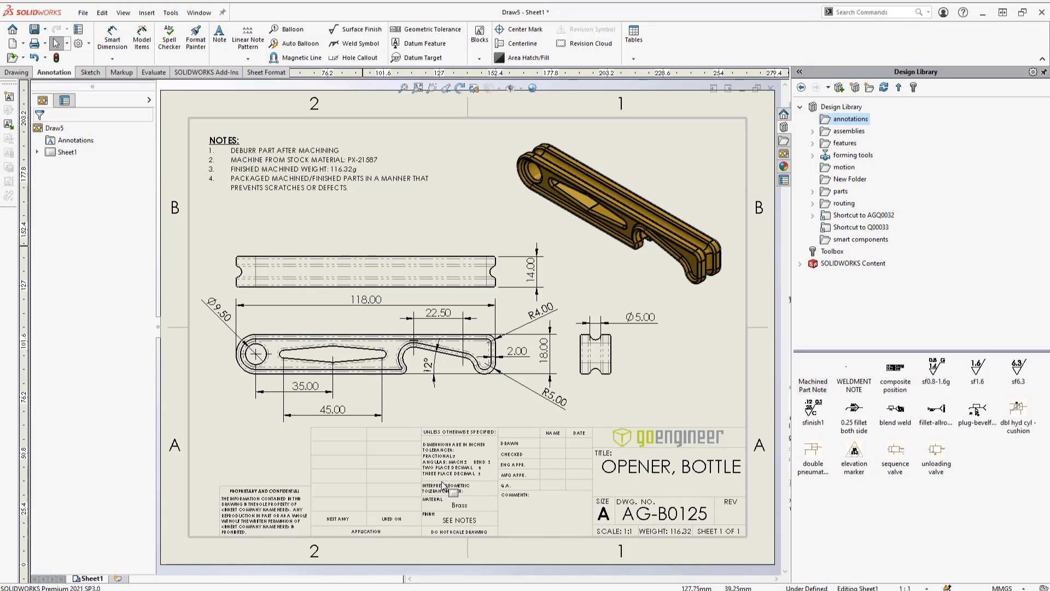
Step: Open the part AG-B0125 from the isometric drawing view
click(575, 245)
right_click(574, 245)
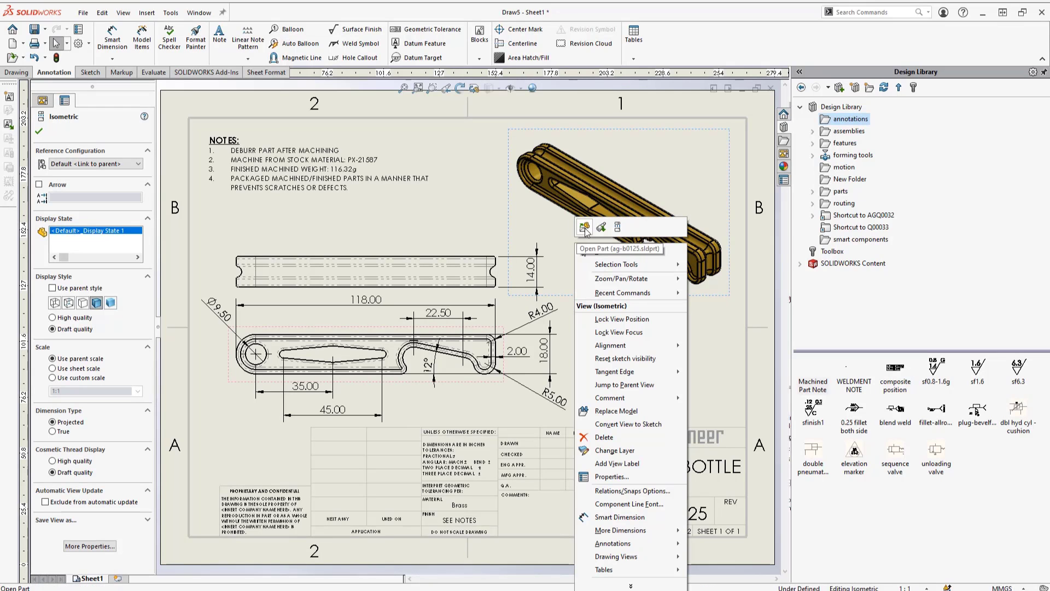
click(585, 228)
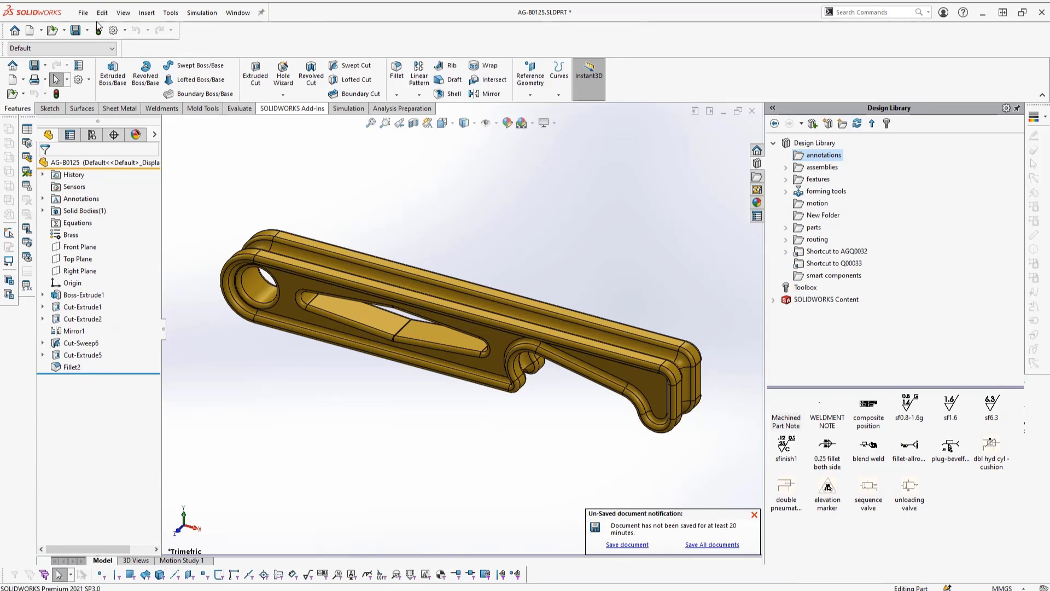
Step: Examine the part's custom file properties, leave them unchanged, and display its custom property form
click(80, 12)
click(139, 313)
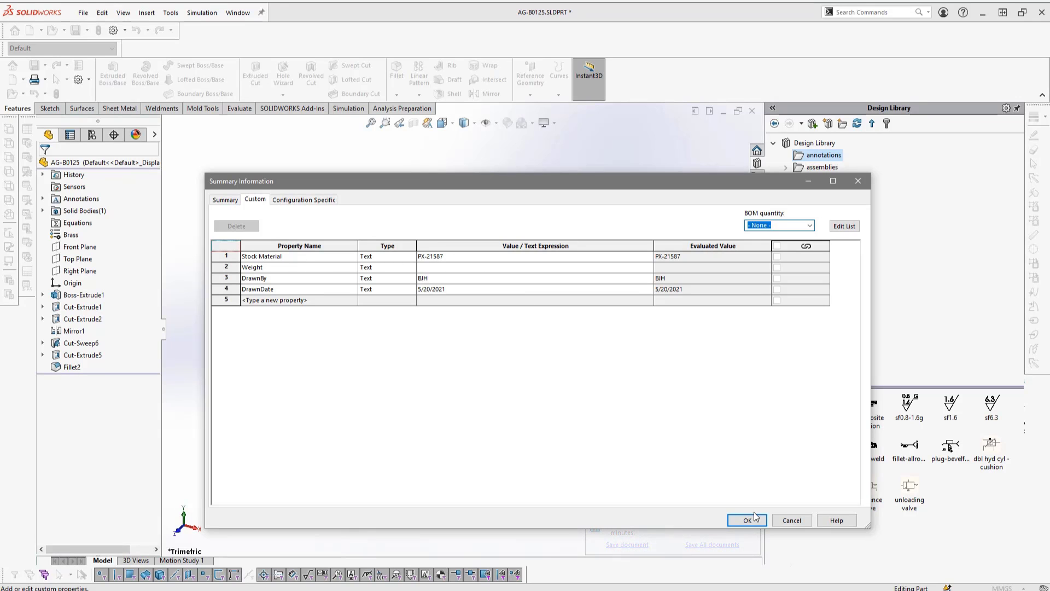
click(781, 520)
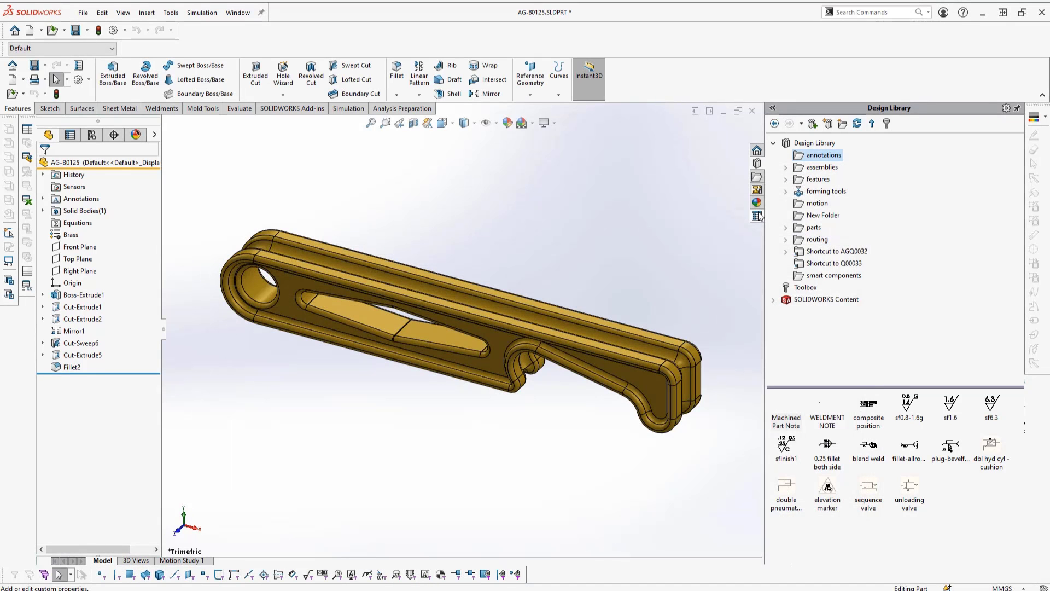
click(756, 217)
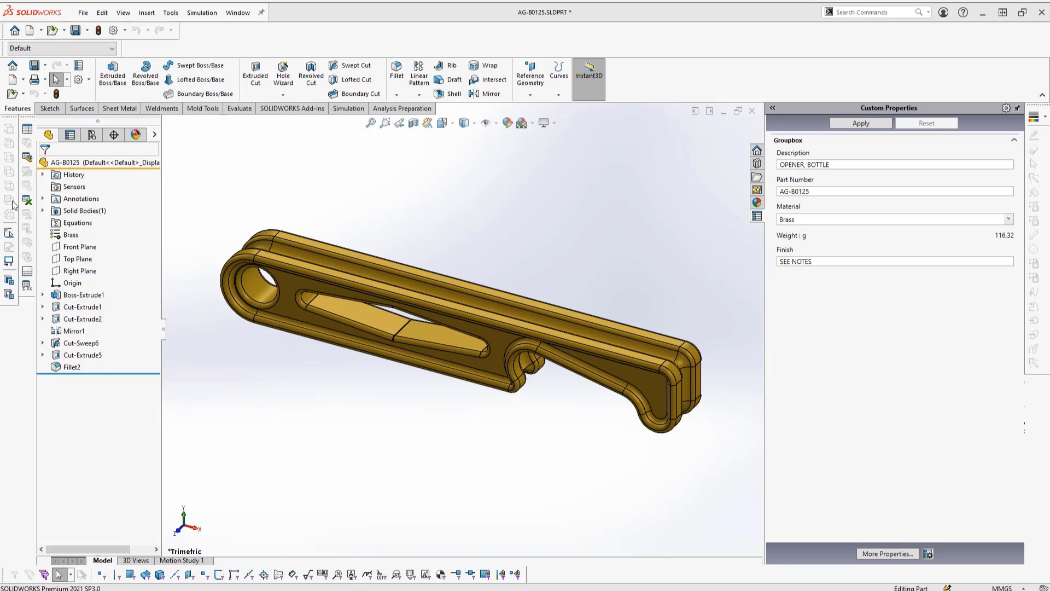
Step: Open the part property template "property tab.prtprp" in Property Tab Builder
drag(0, 131, 521, 58)
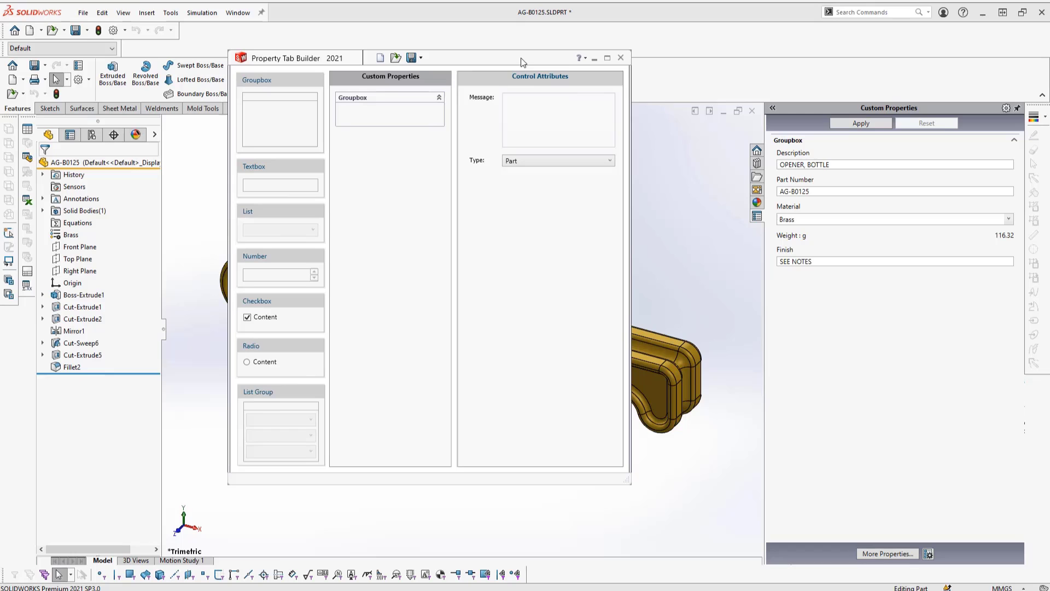
click(395, 58)
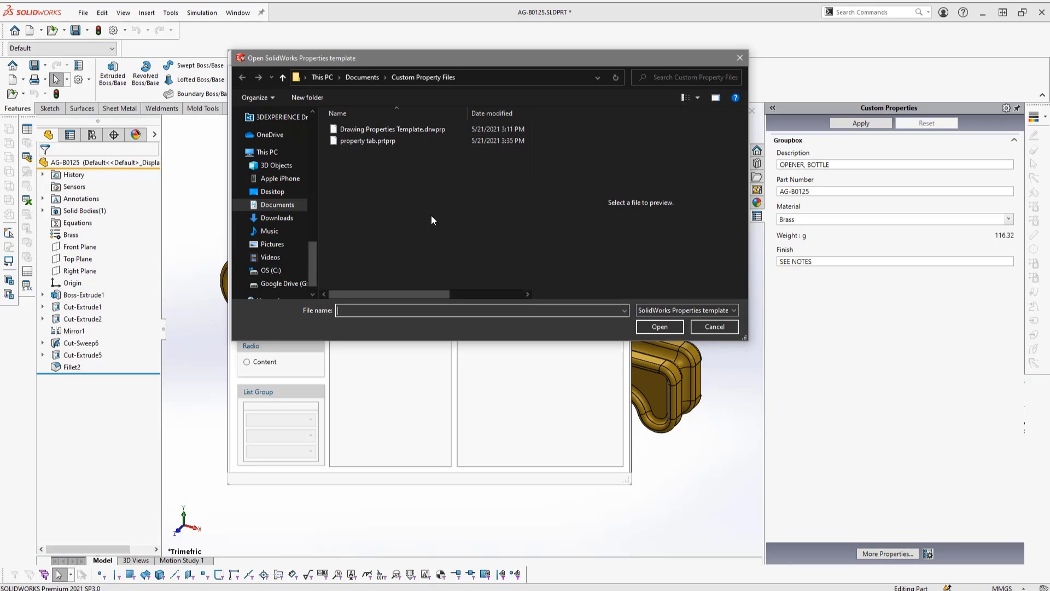
click(391, 141)
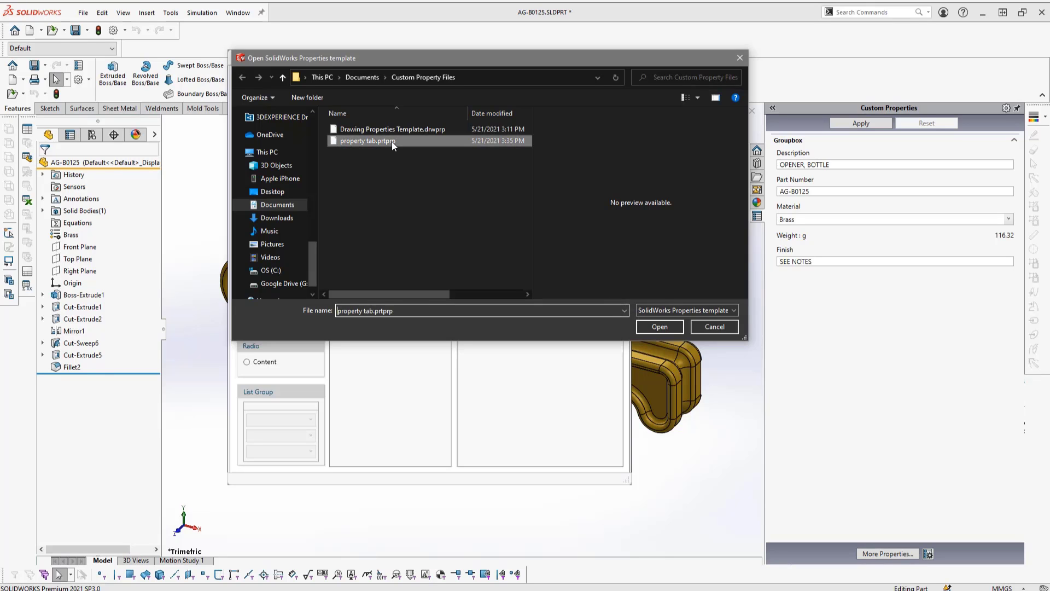
click(658, 325)
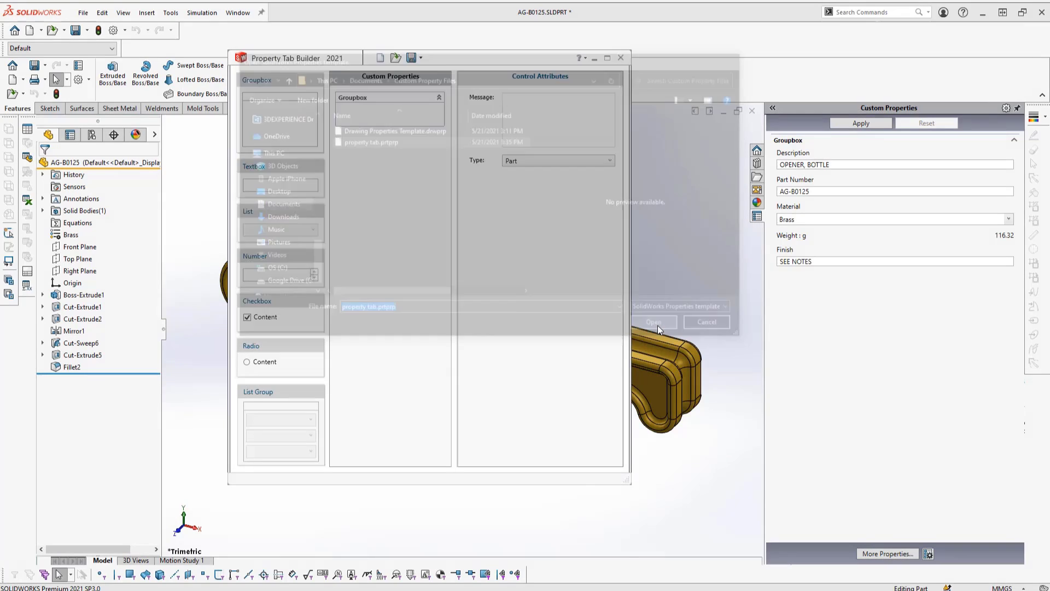
Step: Examine the attributes of the template's Description, Part Number, Material and Weight textboxes, including the values available for Material
click(384, 129)
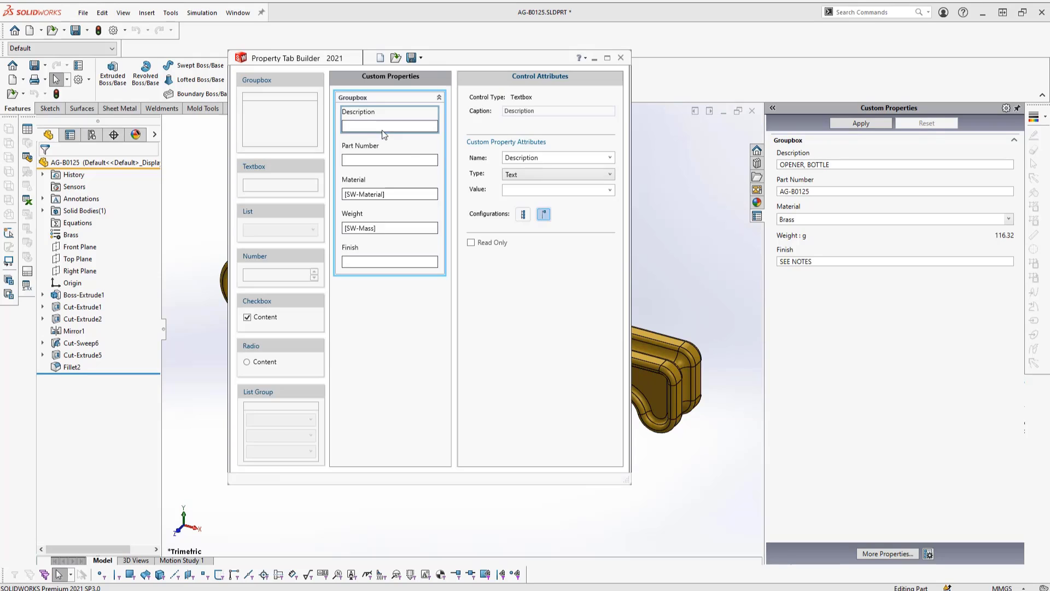
click(381, 159)
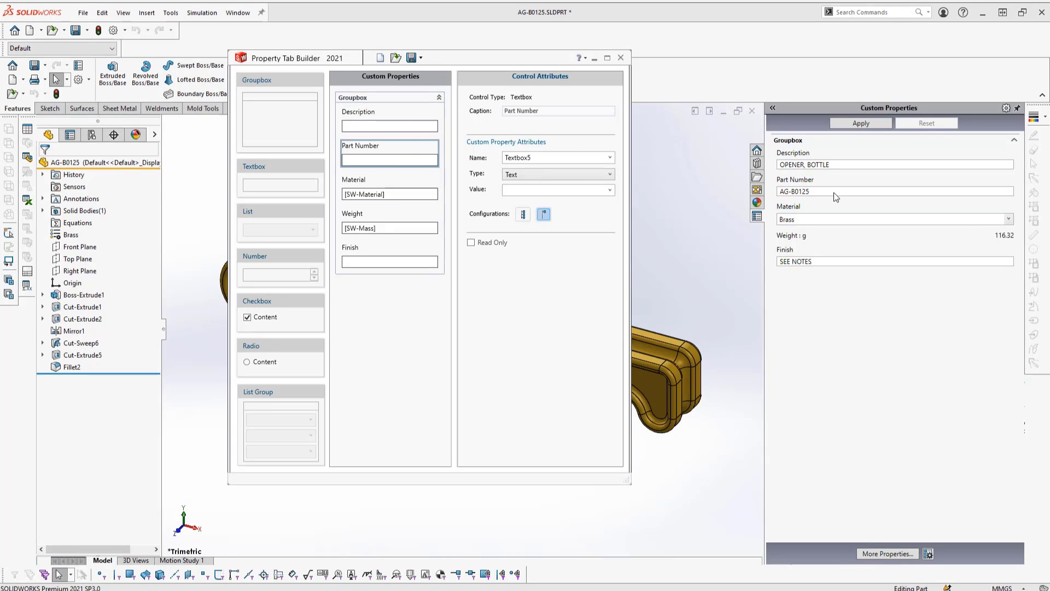
click(390, 121)
click(384, 145)
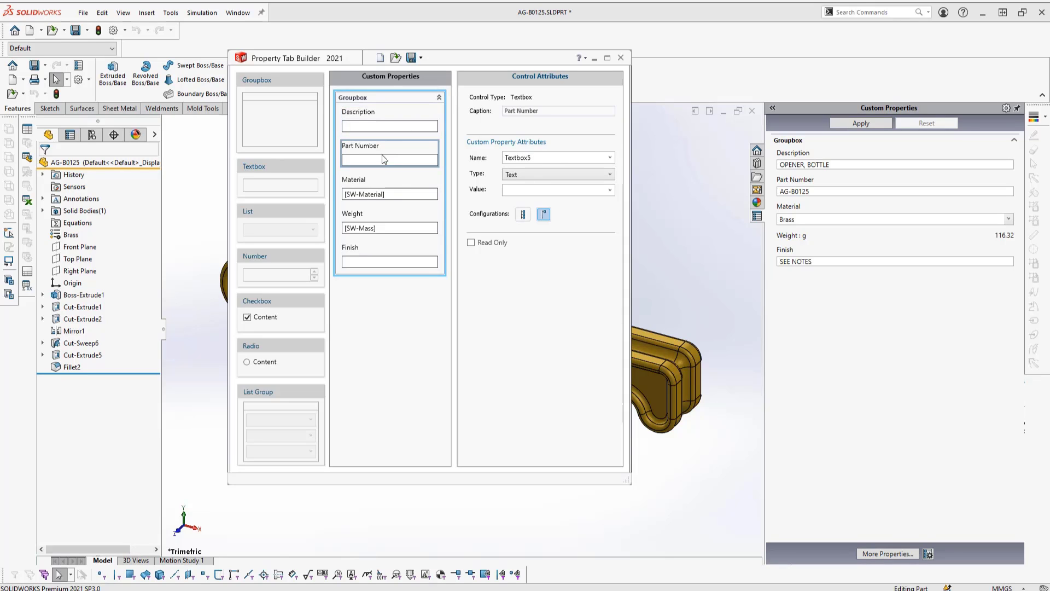
click(385, 188)
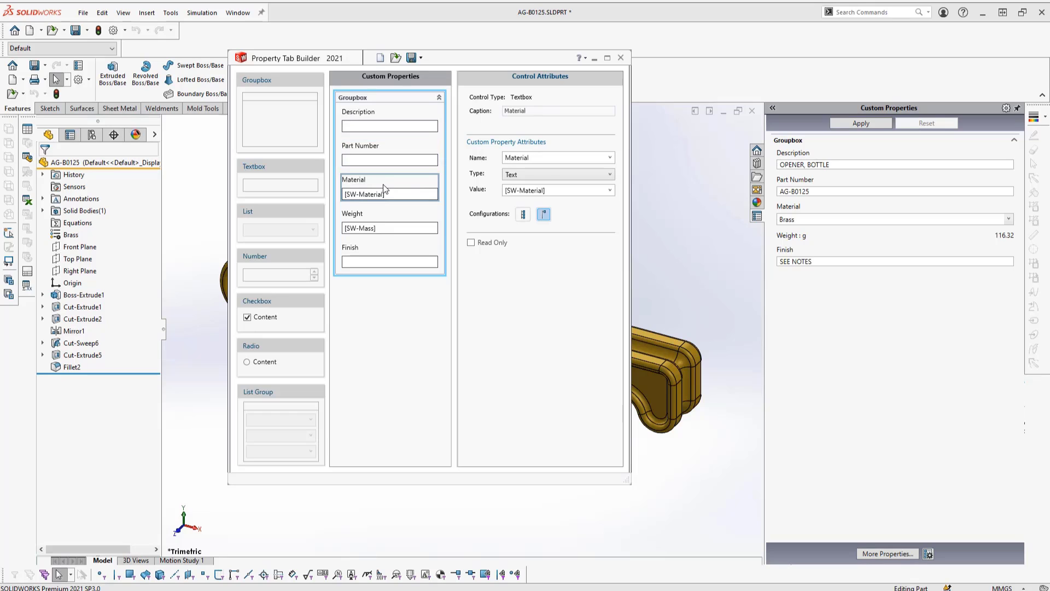
click(610, 190)
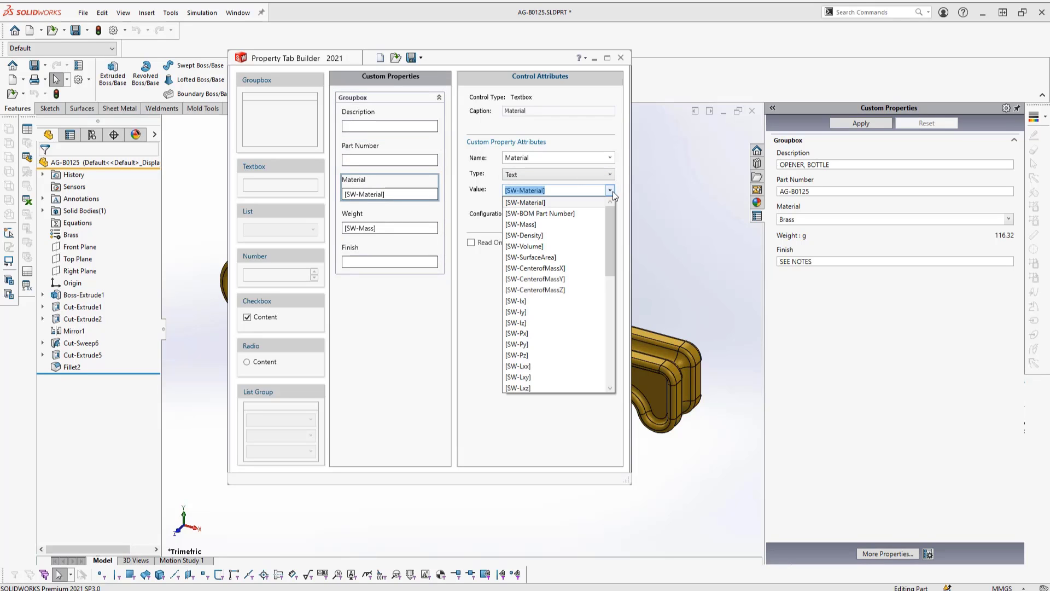
click(611, 191)
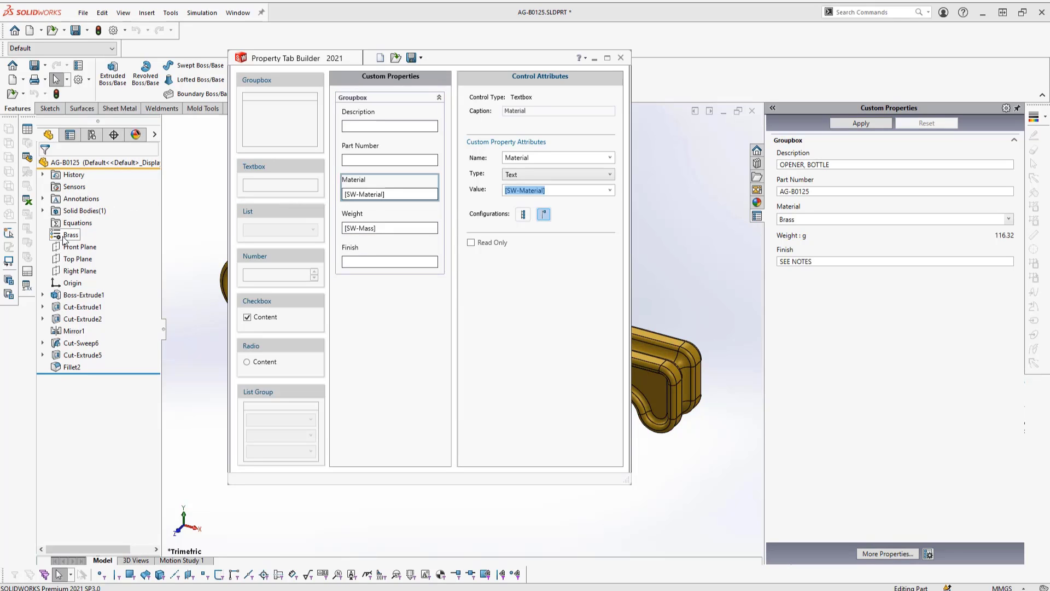
click(524, 338)
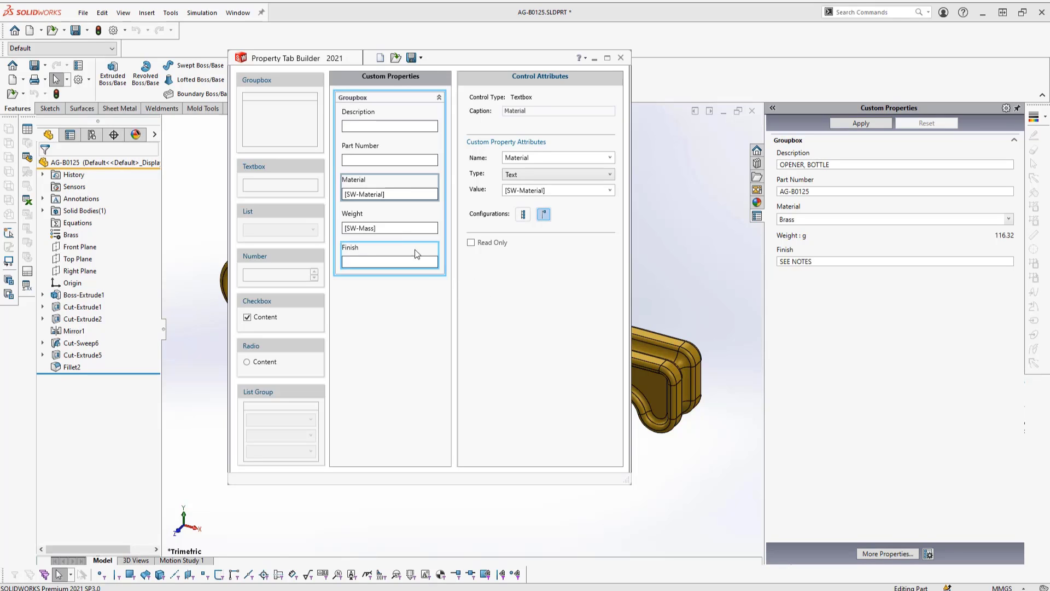
click(405, 234)
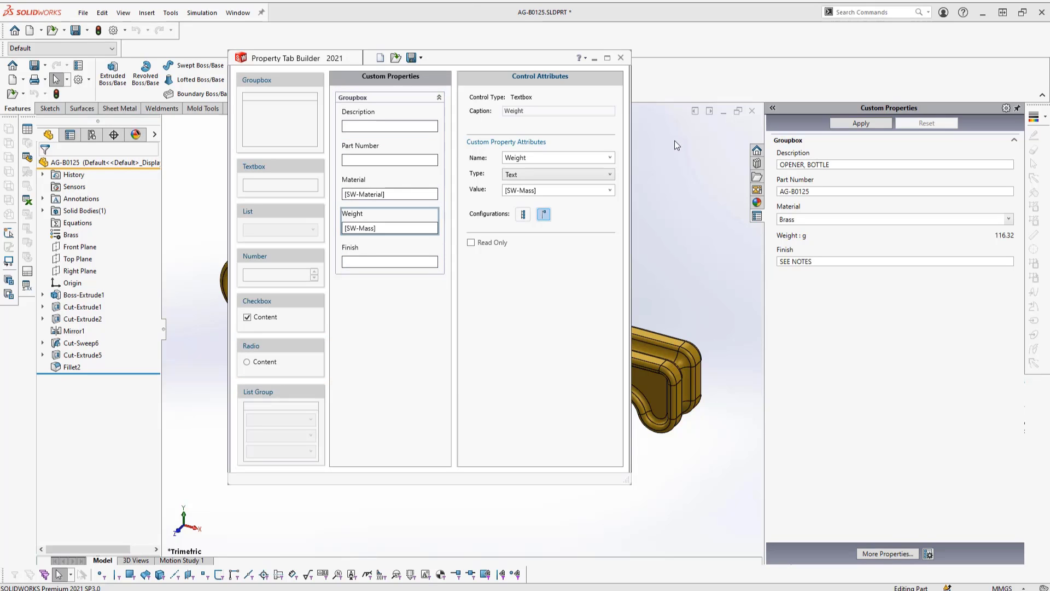
click(679, 171)
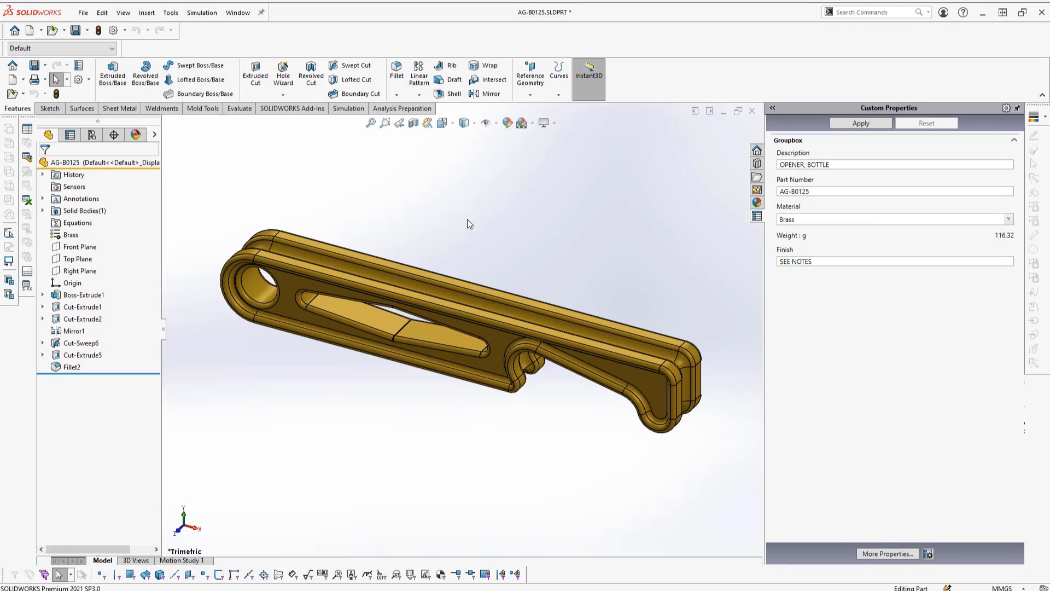
Step: Return to the bottle opener drawing and enter the drafter's initials as Drawn By and 6/9/21 as Drawn Date
key(ctrl+Tab)
key(ctrl+Tab)
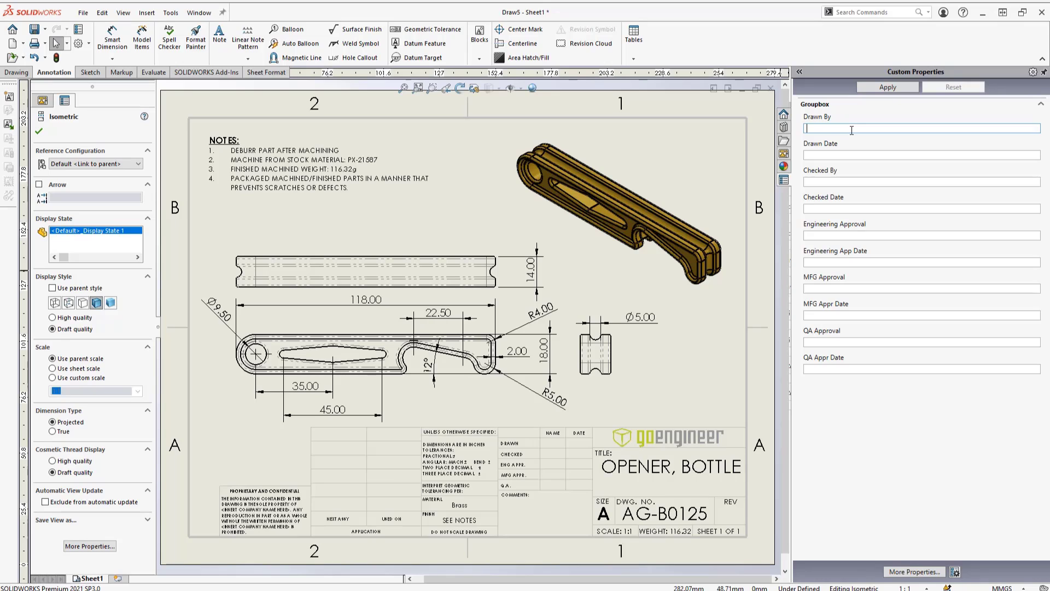
text(bjh)
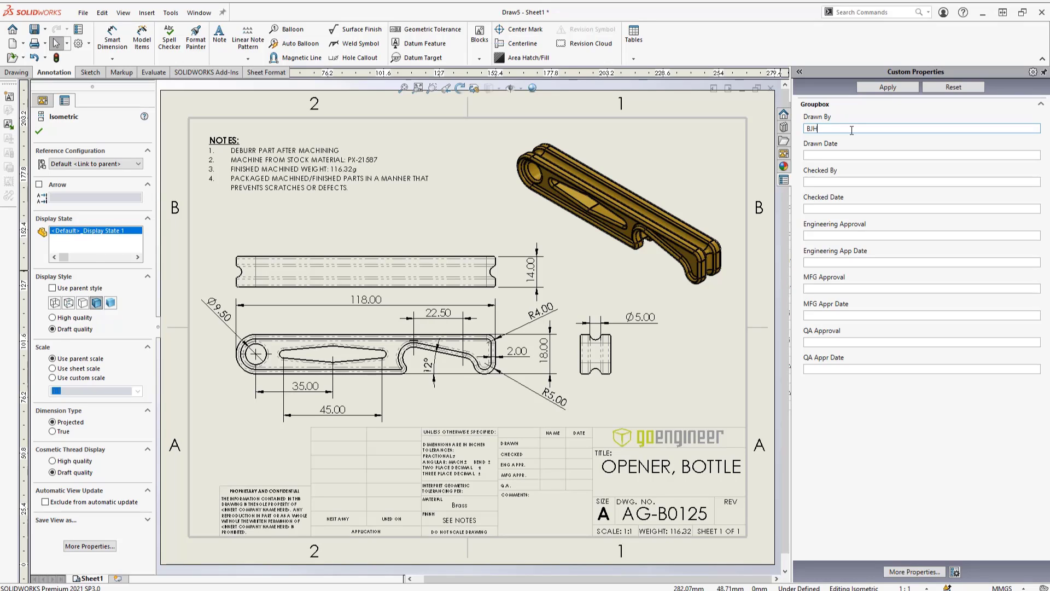
key(Tab)
text(6/9/21)
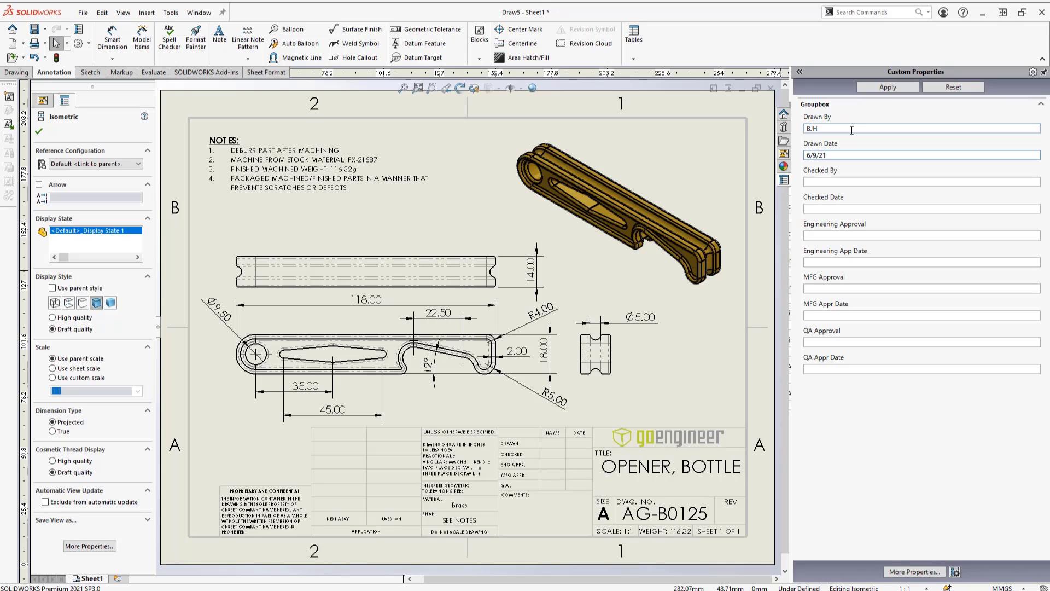
key(Tab)
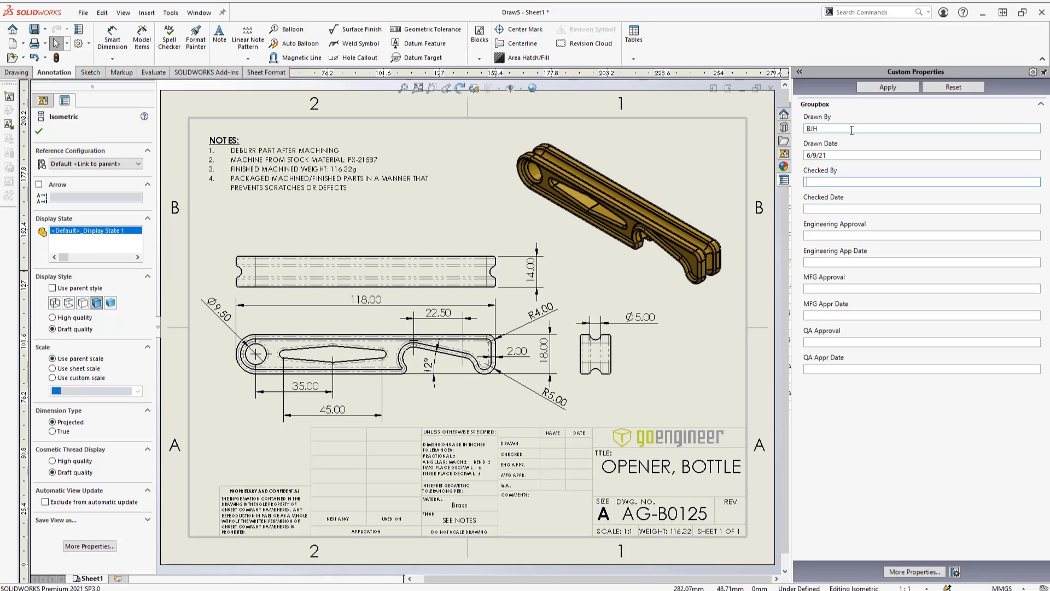
Step: Enter the checker's initials as Checked By and 6/15/21 as Checked Date, and apply the custom properties to the drawing
text(JY)
key(BackSpace)
key(BackSpace)
text(MRAS)
key(Tab)
text(6/15)
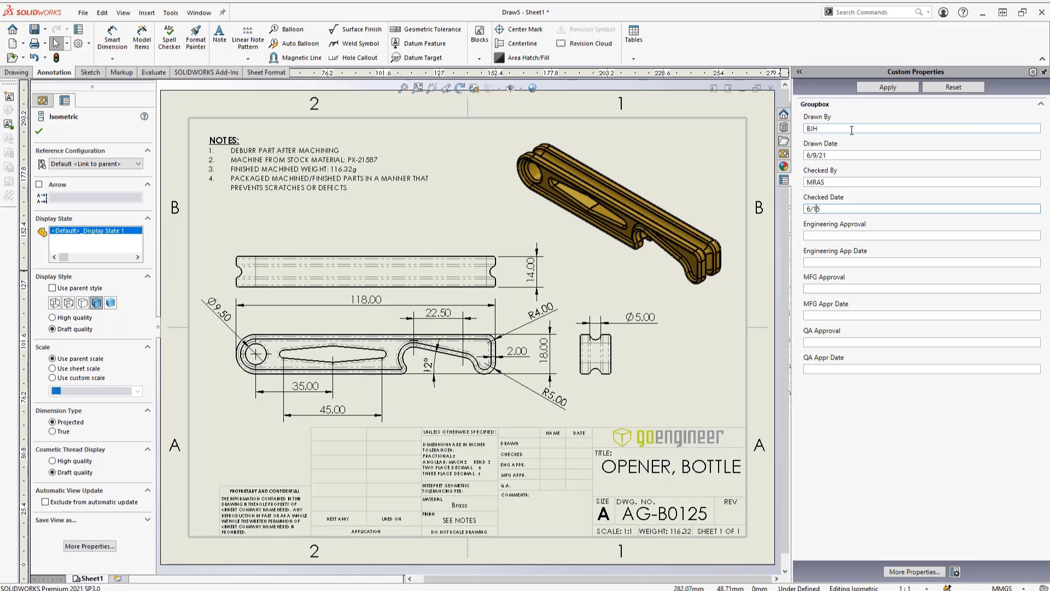
text(/21)
key(Tab)
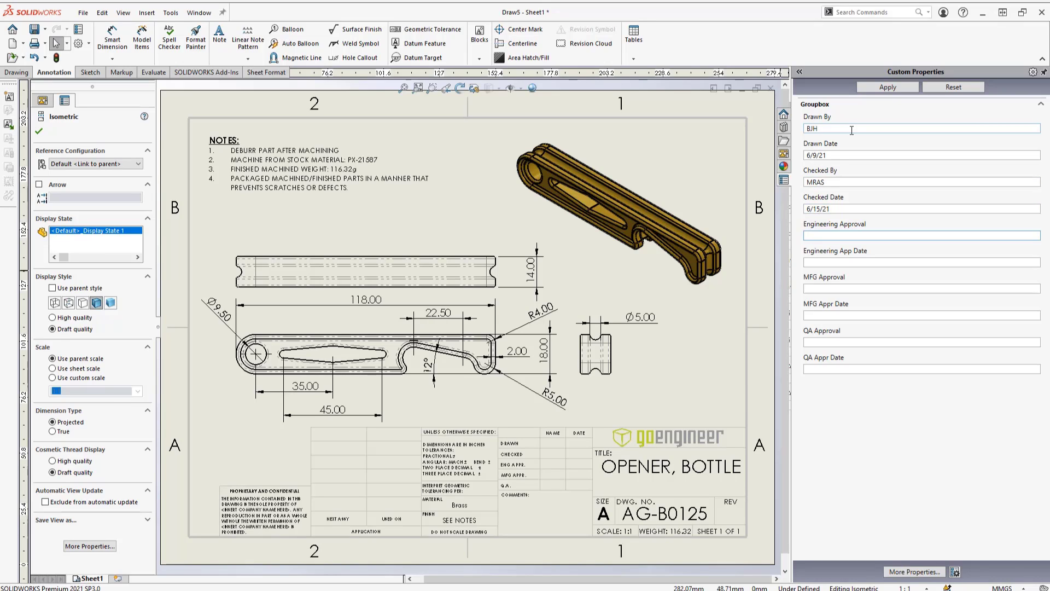
click(884, 88)
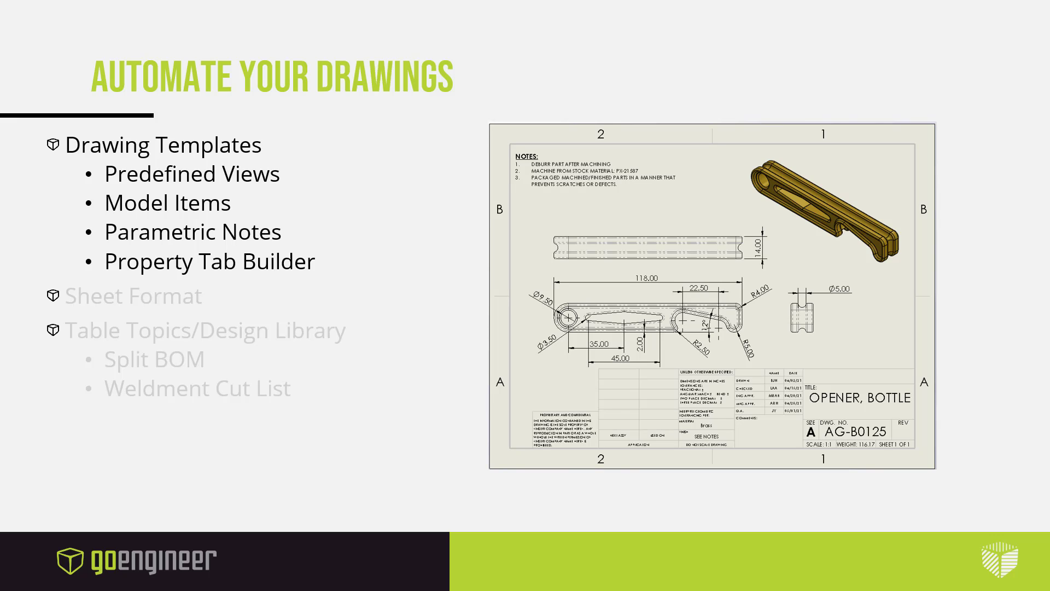
key(Right)
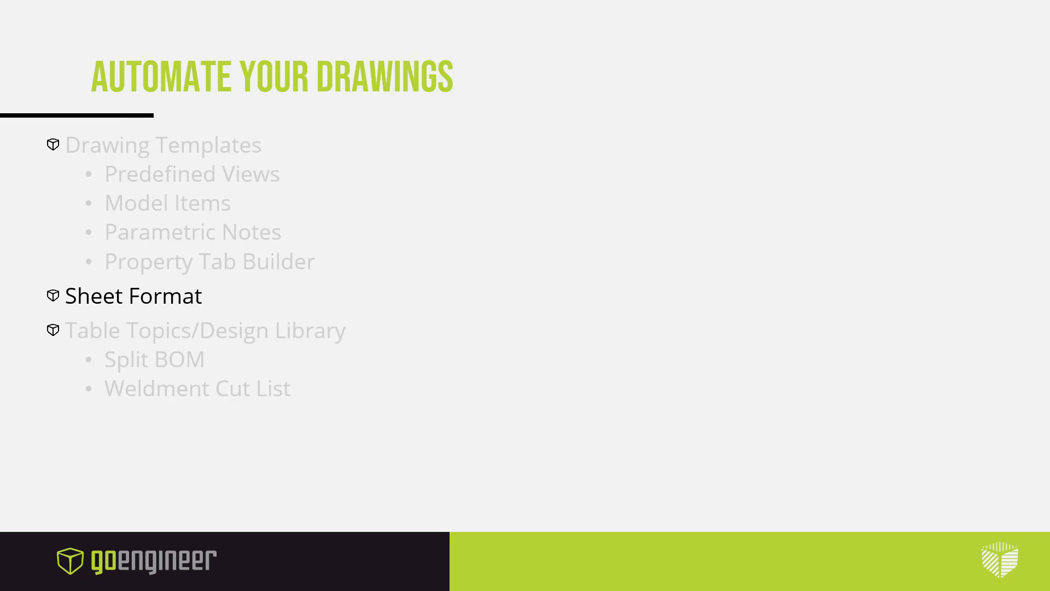
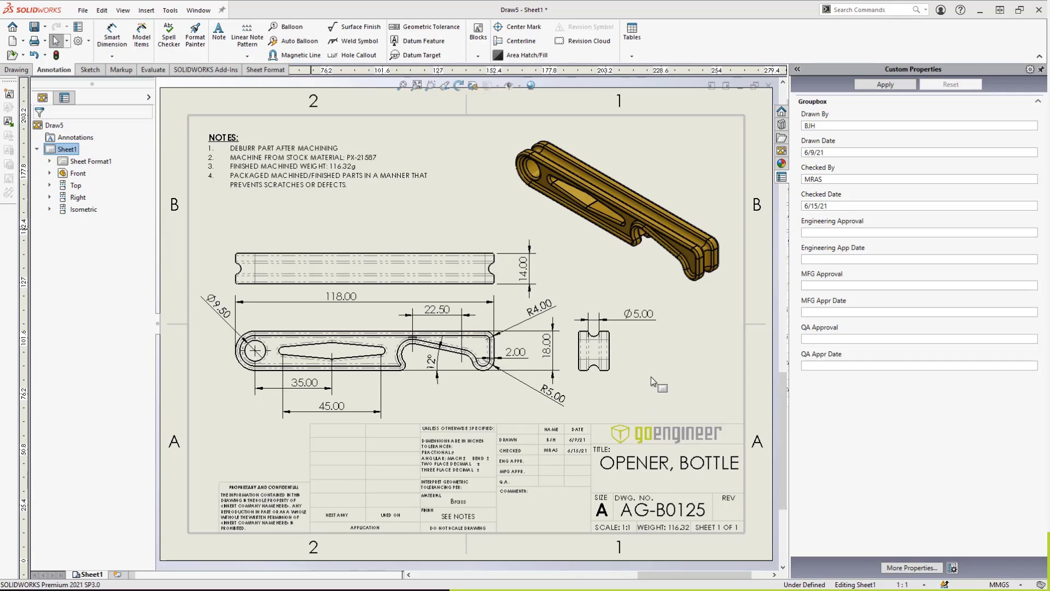
Step: Create a new drawing from the A SIZE LANDSCAPE template and open its sheet format for editing
click(84, 11)
click(87, 28)
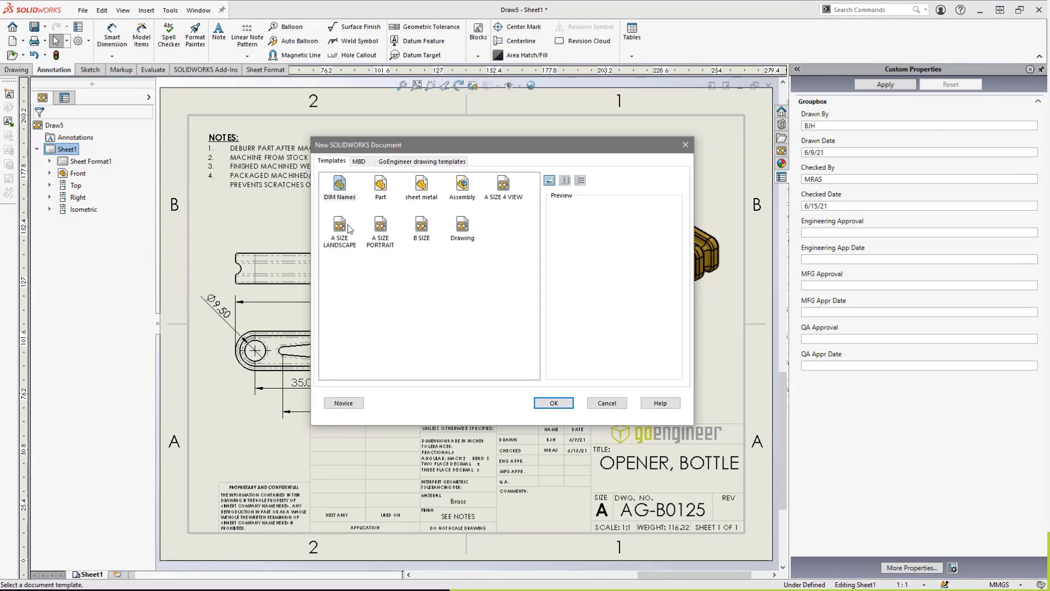
click(348, 229)
click(554, 403)
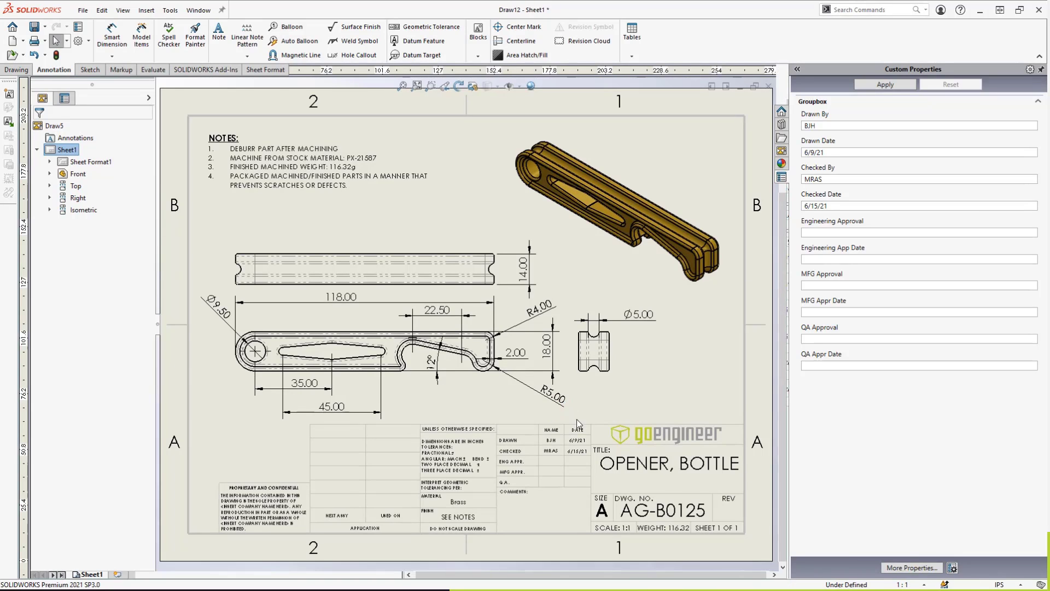
right_click(479, 333)
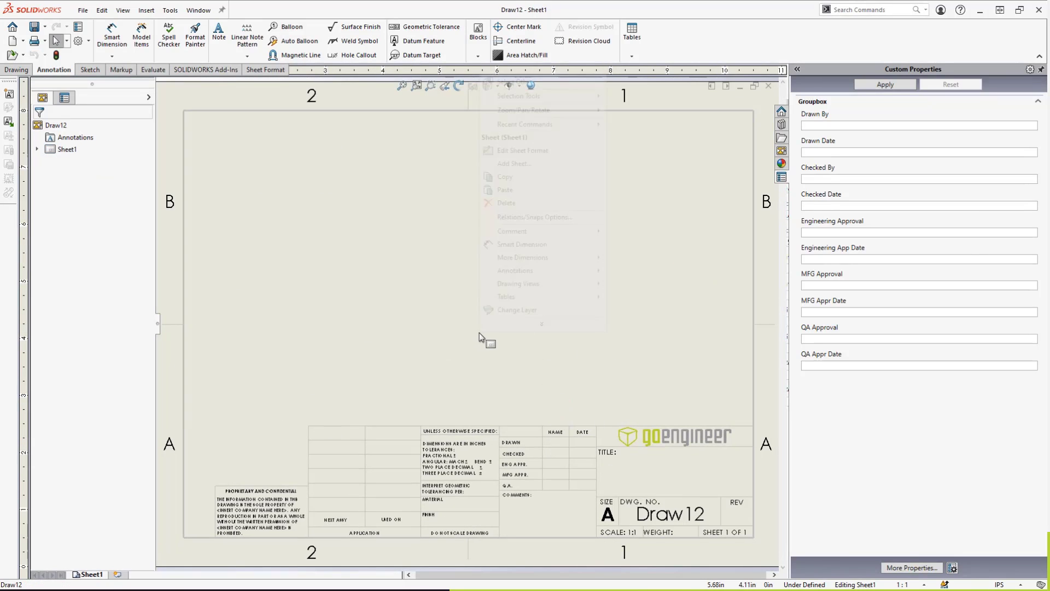
click(522, 151)
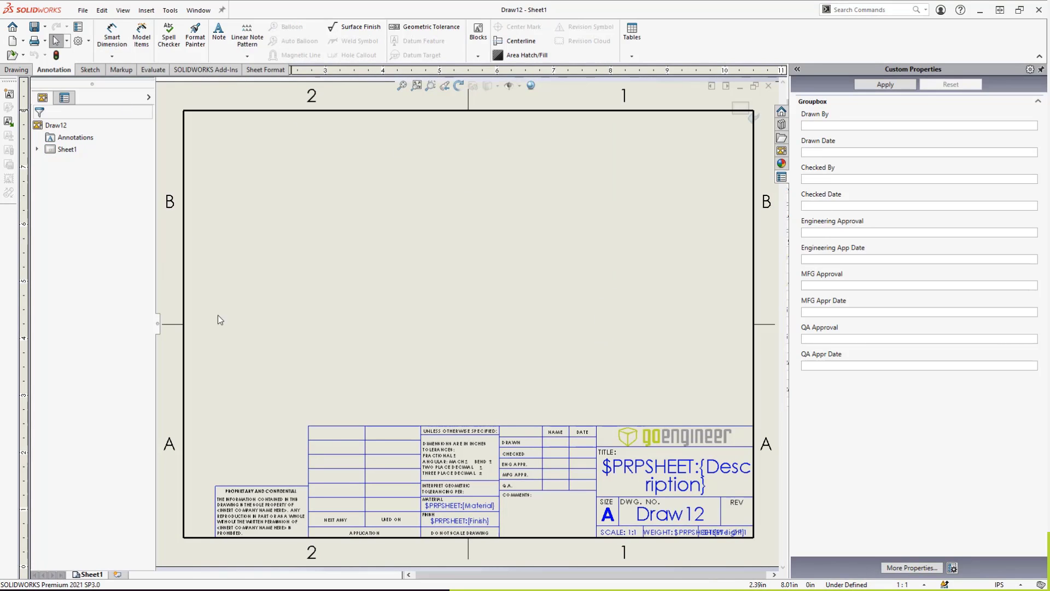
Step: Power trim the horizontal lines across the DATE column, separating the approval table from the title box
click(90, 70)
click(226, 40)
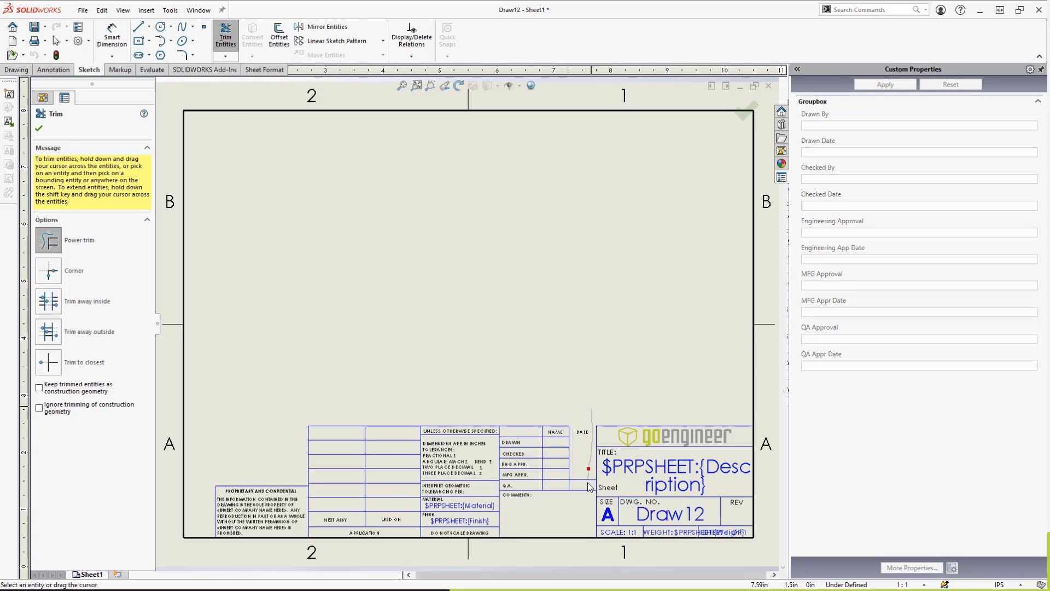
drag(591, 411, 585, 515)
key(Escape)
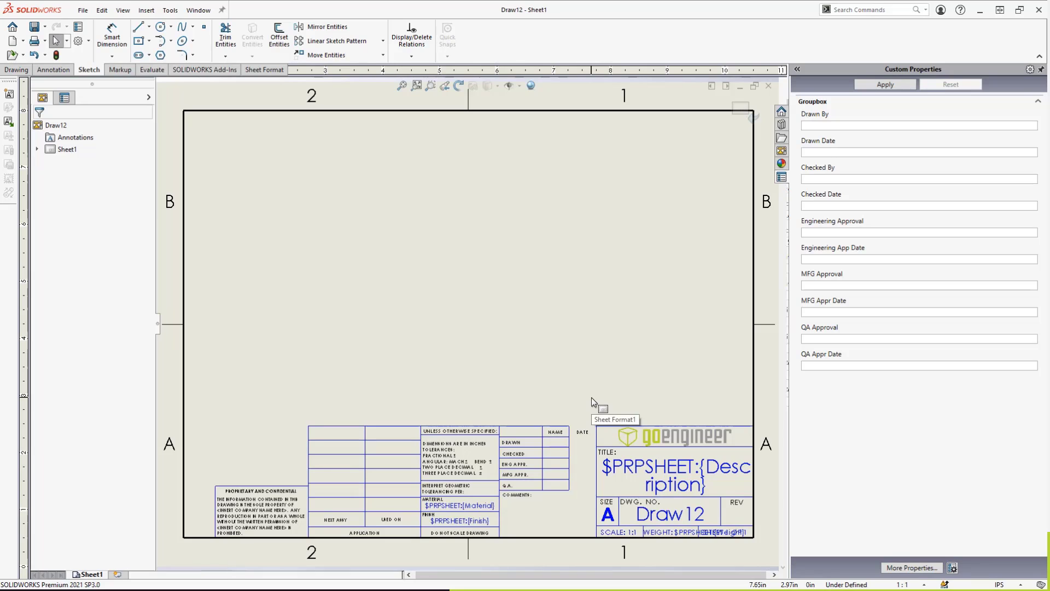
Step: Delete the approval, tolerance, application and proprietary blocks beside the title box, and finish editing the sheet format
drag(592, 397, 208, 536)
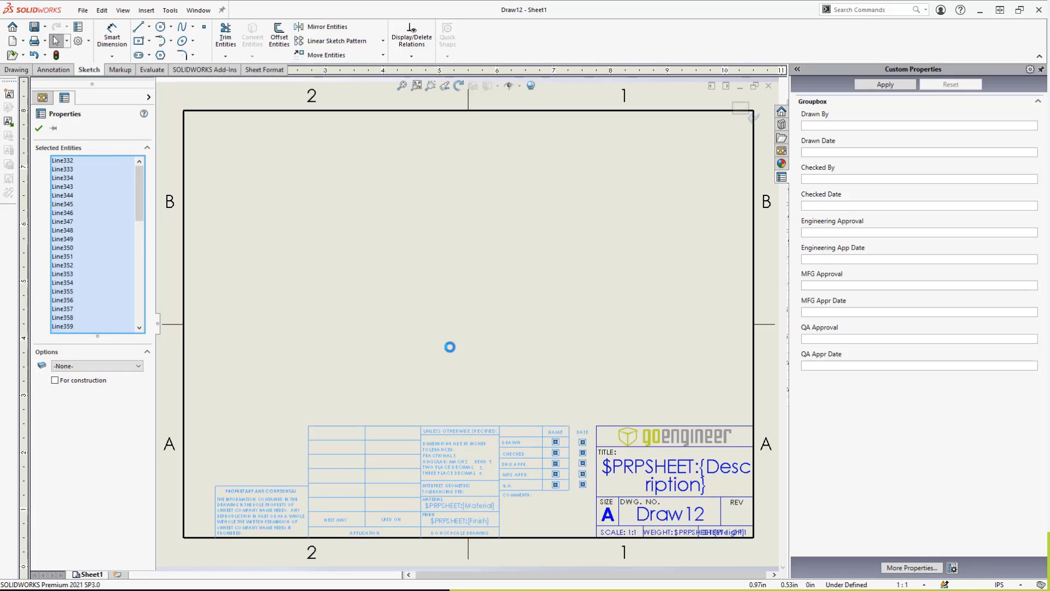
key(Delete)
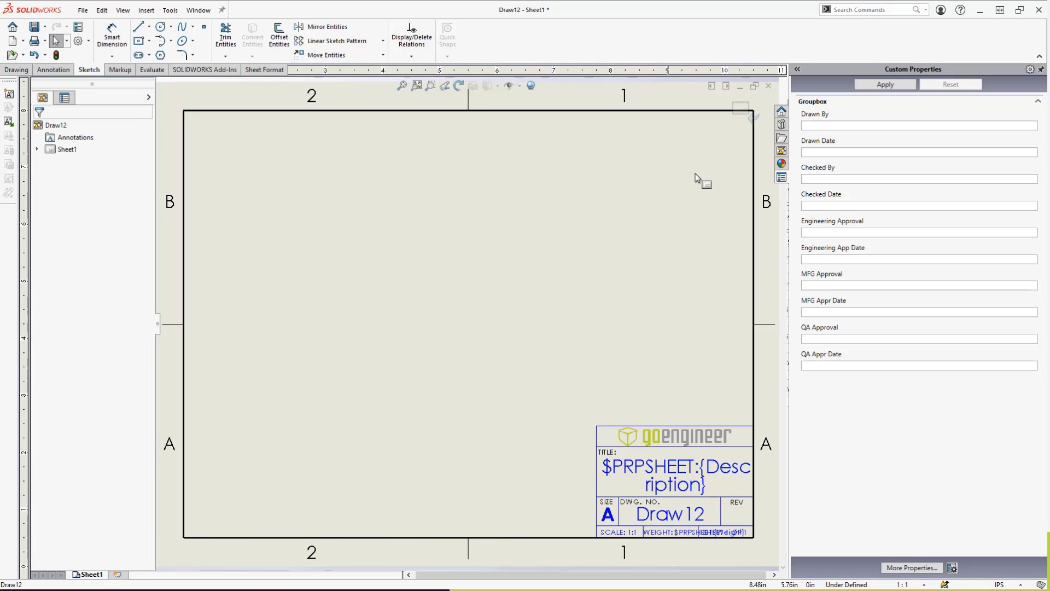
click(743, 112)
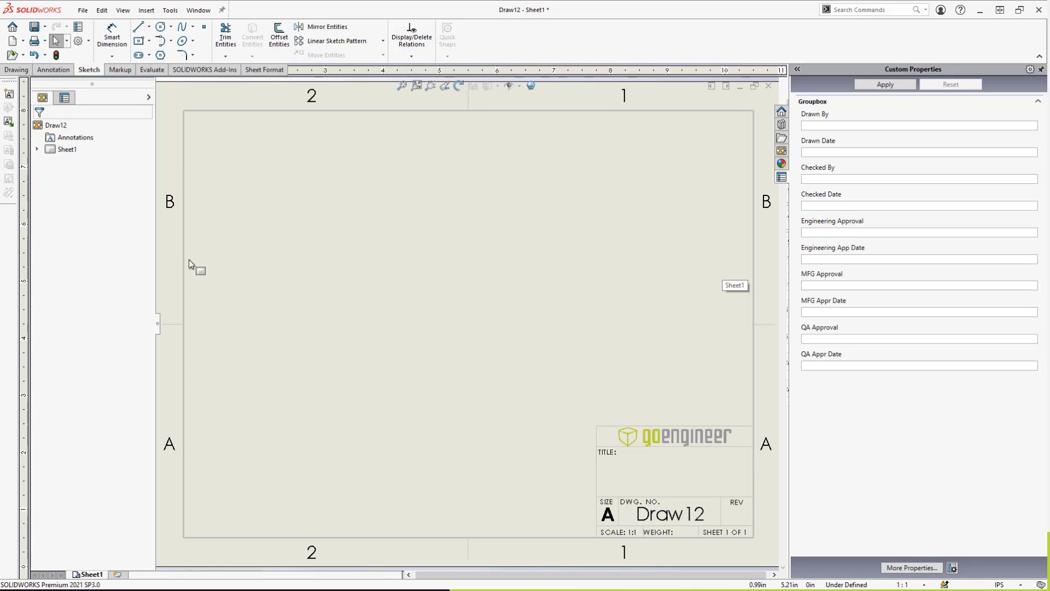
Step: Save the customized sheet format over the existing a2 - landscape.slddrt file in the sheetformat folder
click(87, 11)
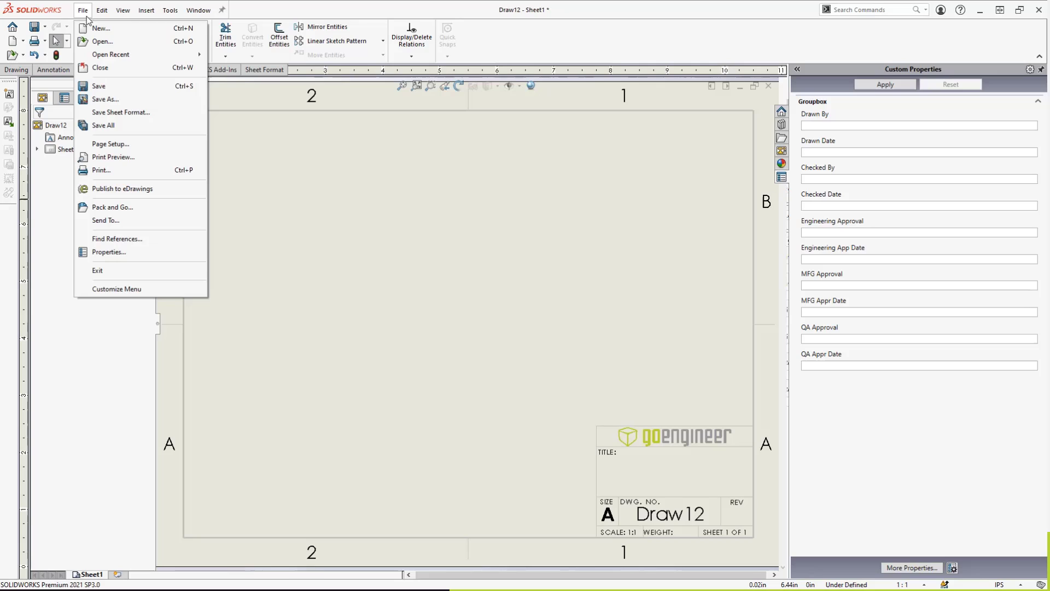
click(139, 113)
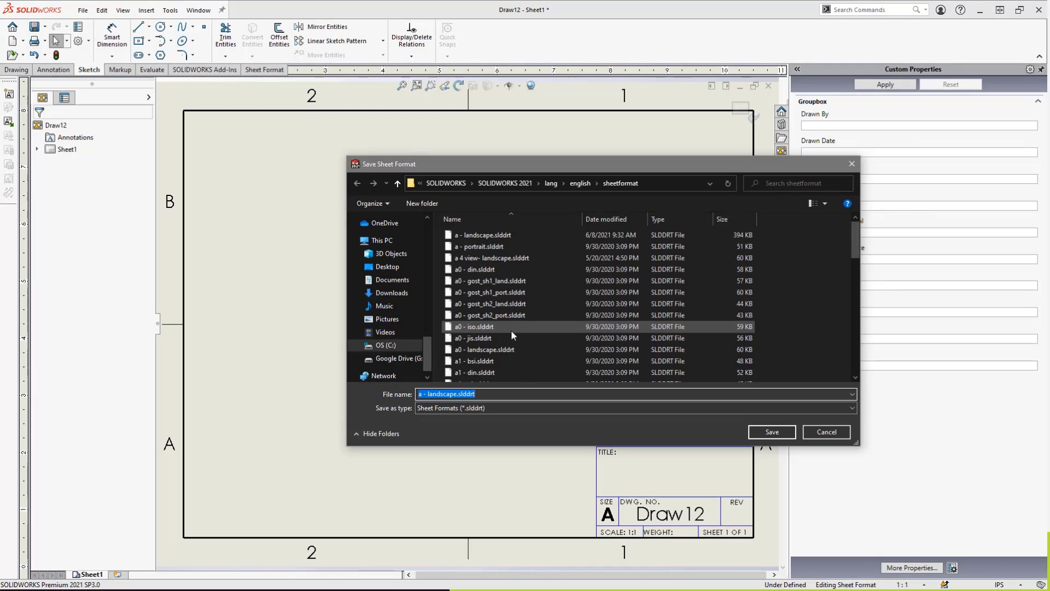
scroll(514, 330, down, 5)
scroll(519, 328, up, 1)
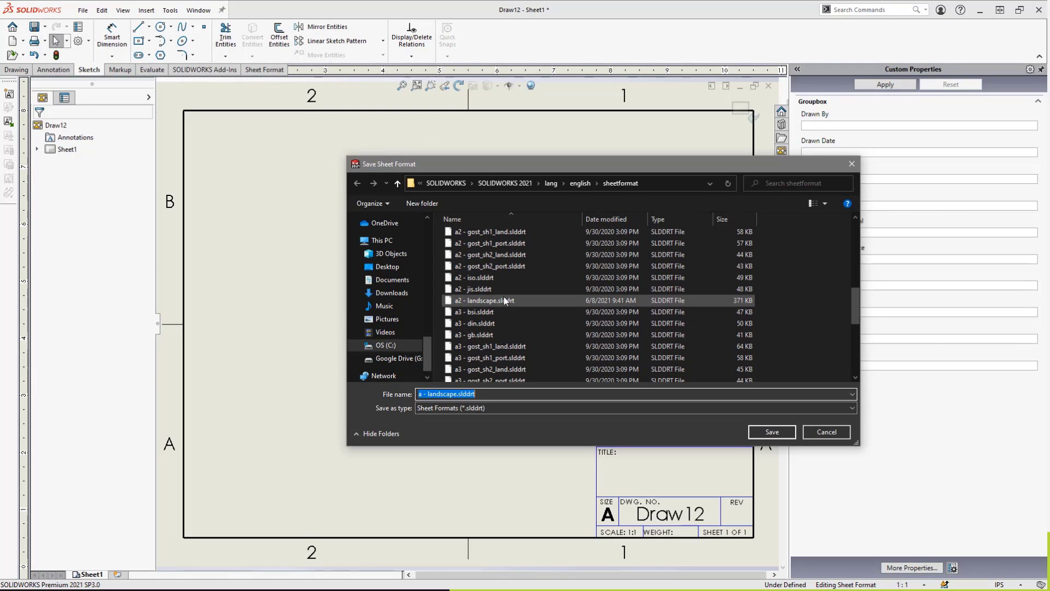
click(504, 300)
click(760, 431)
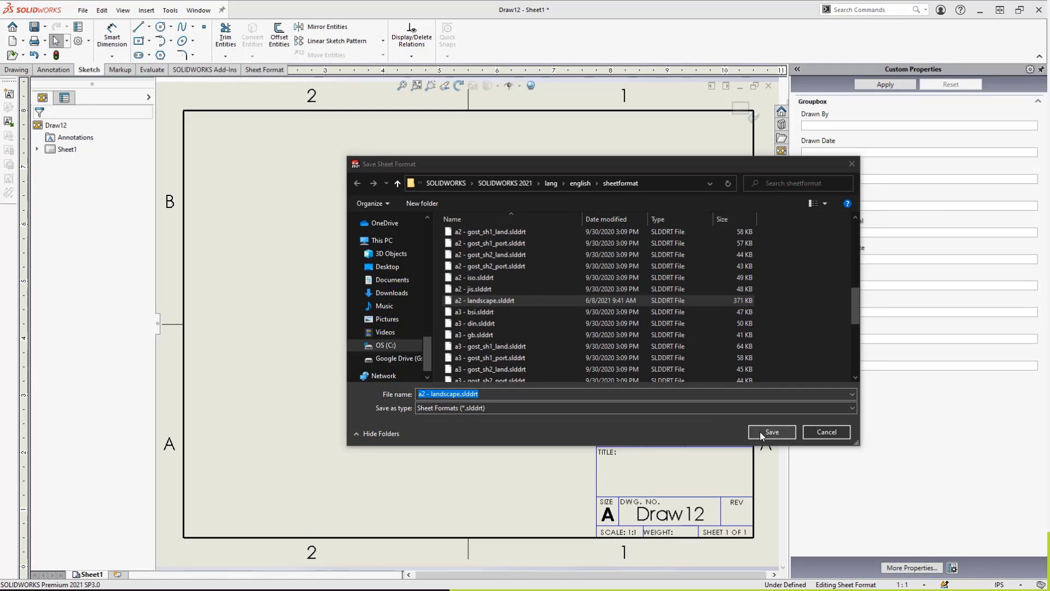
click(590, 300)
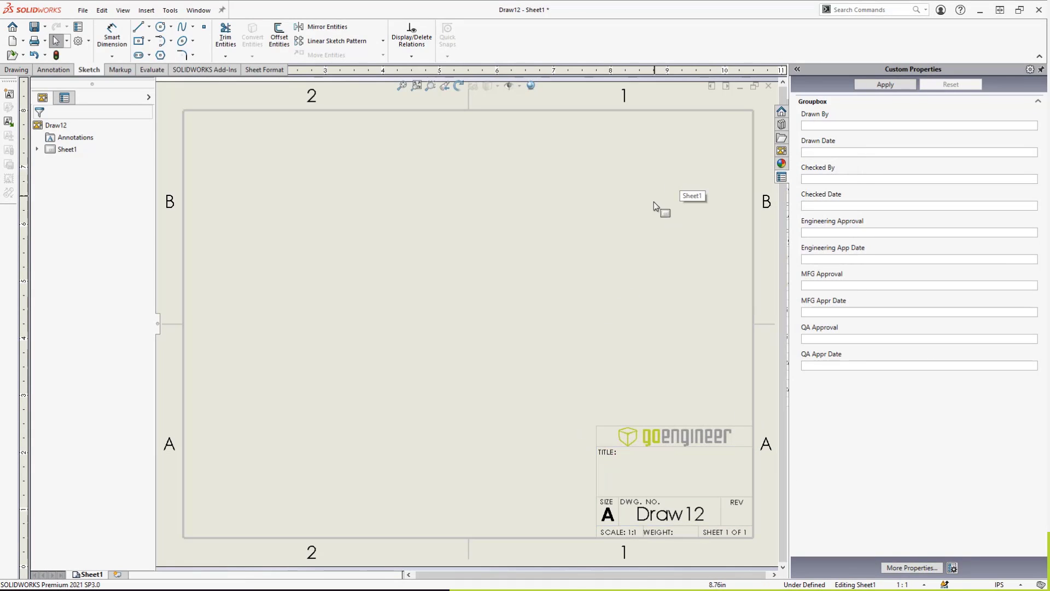
Step: Switch to the open bottle opener drawing and add a second sheet to it
key(ctrl+Tab)
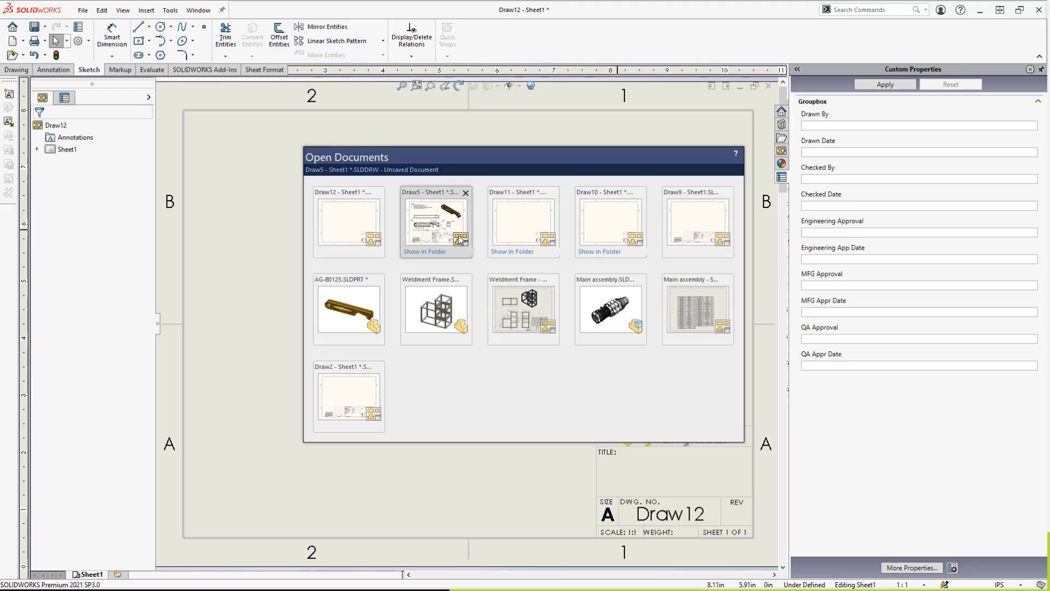
click(458, 236)
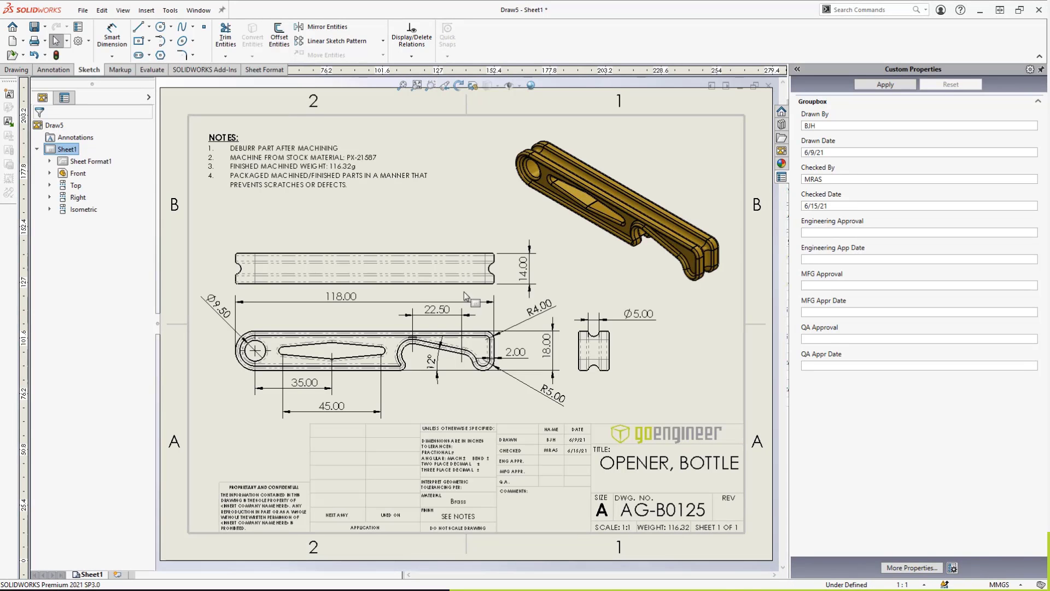
click(119, 574)
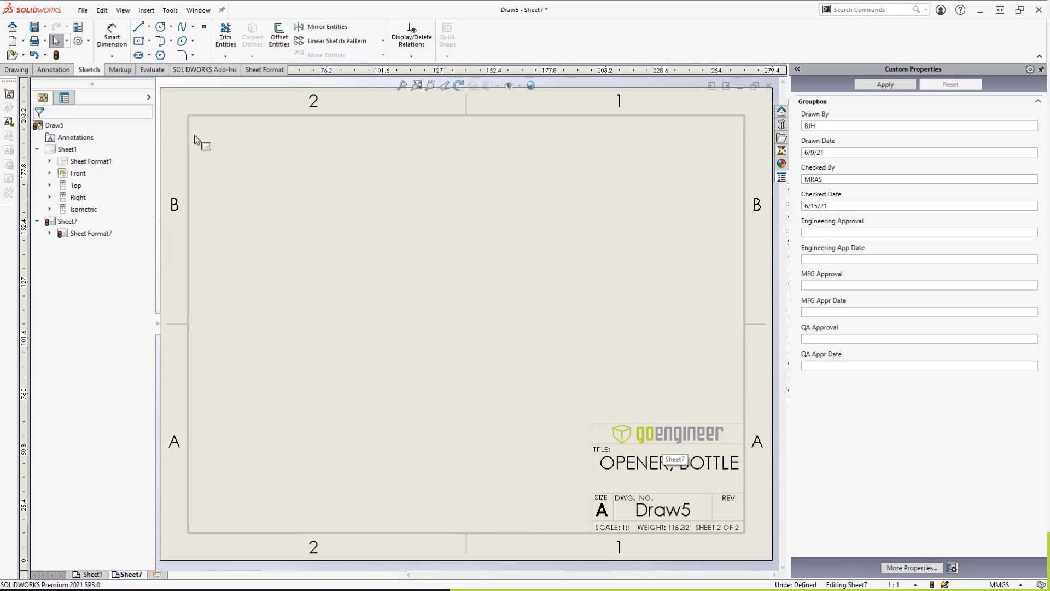
Step: Examine the sheet format for new sheets and the multi-sheet custom properties source in the document's Drawing Sheets properties
click(88, 41)
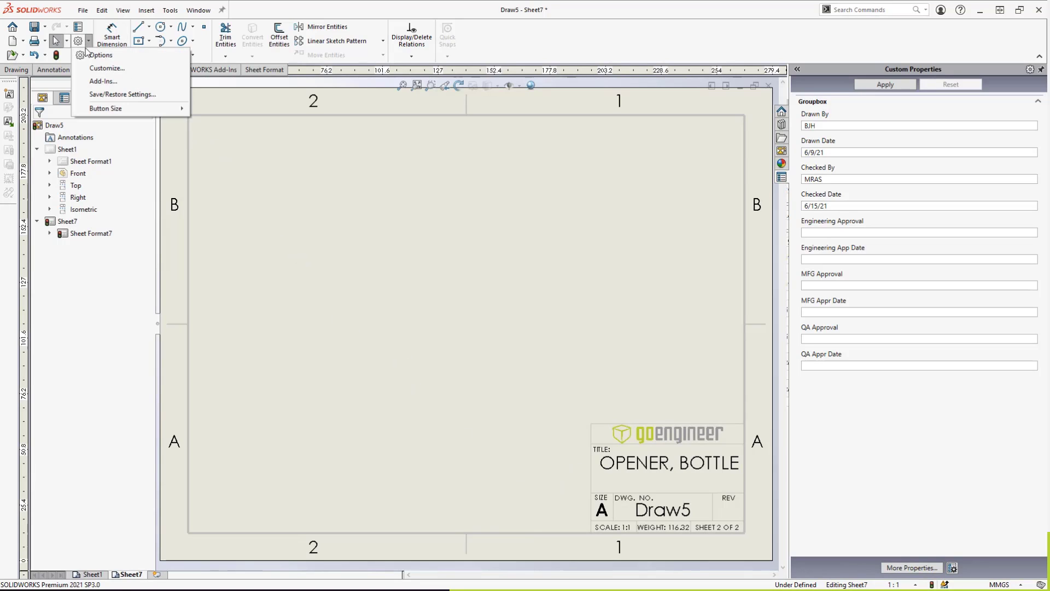
click(95, 56)
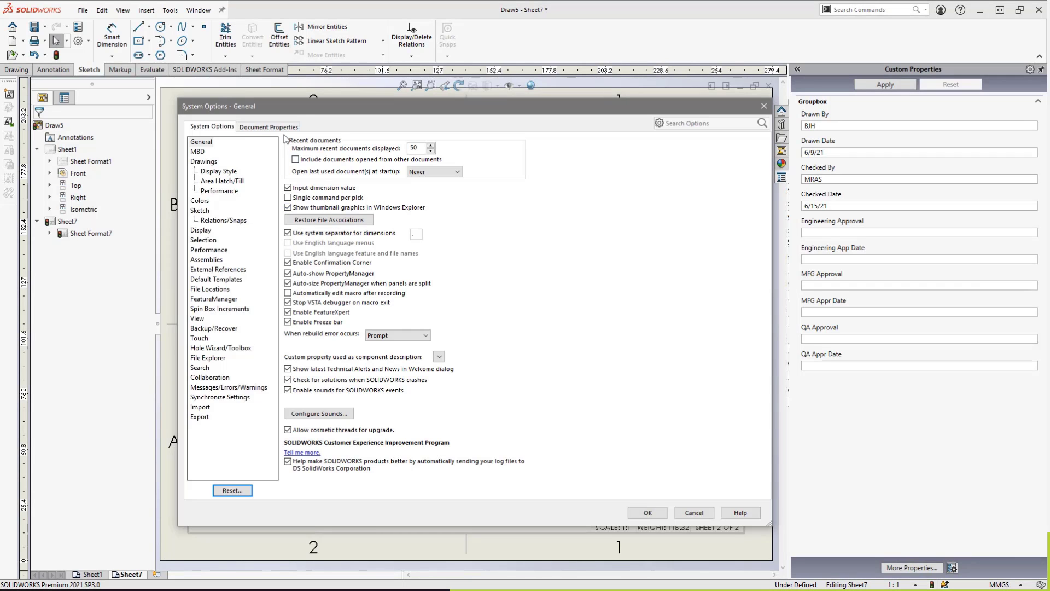
click(281, 128)
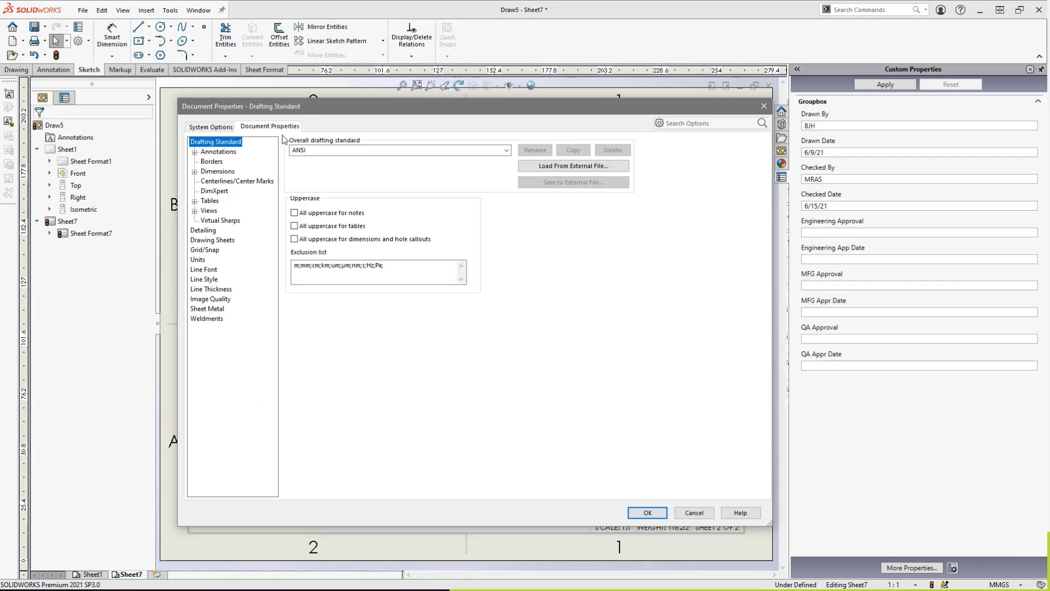
click(213, 240)
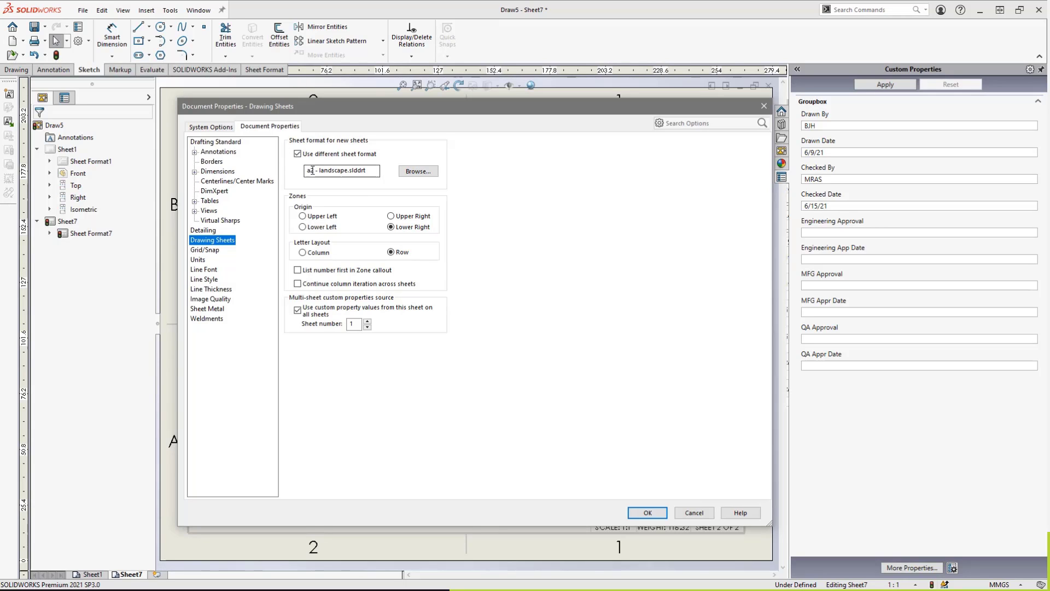
click(646, 512)
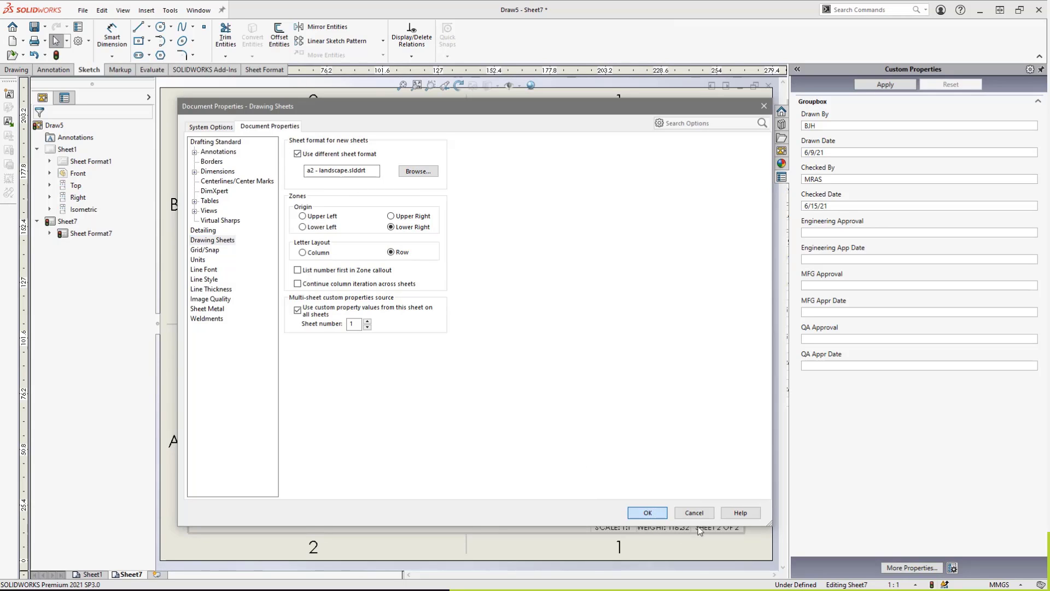
click(693, 513)
Step: Check the second sheet's title block and add a third sheet to the drawing
scroll(555, 459, down, 3)
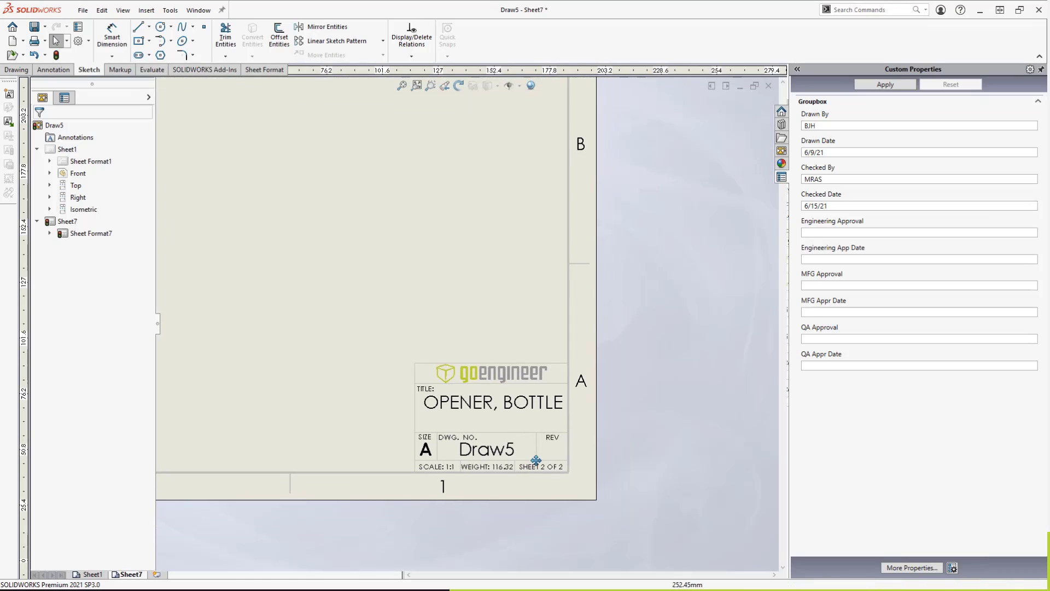
scroll(555, 460, down, 4)
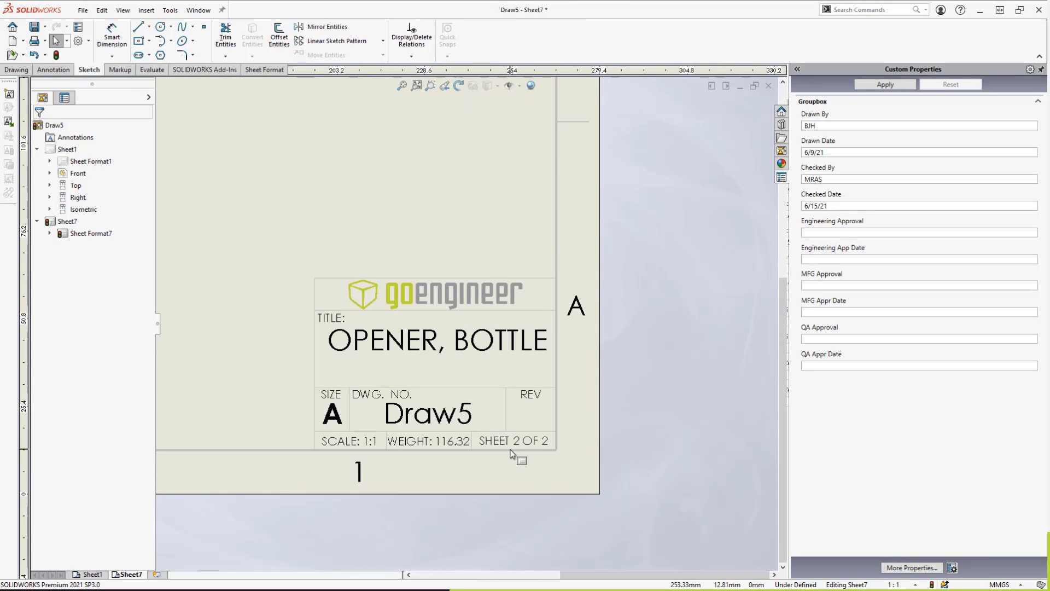
click(157, 574)
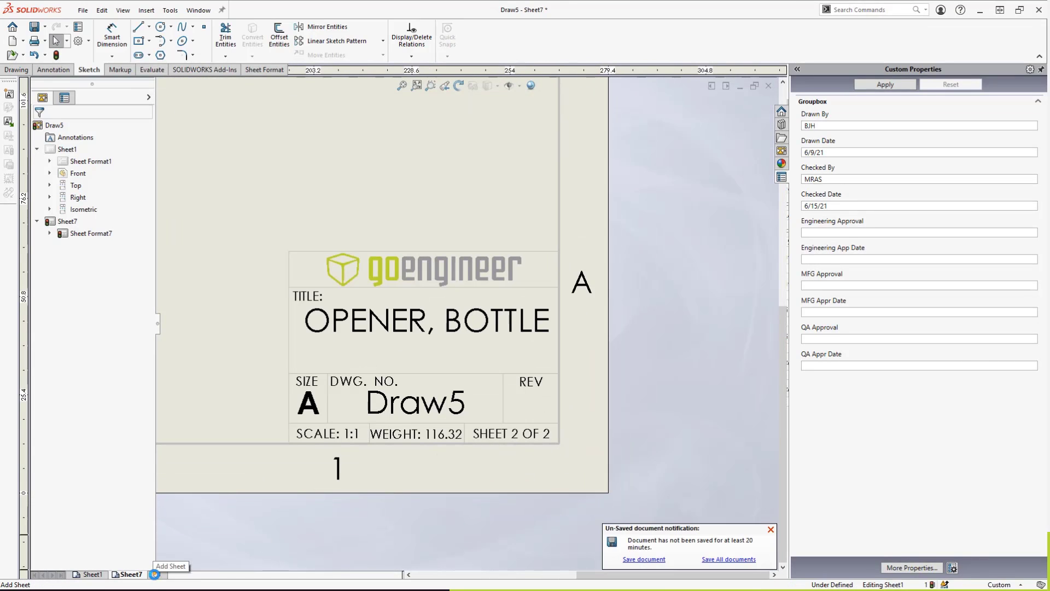
scroll(745, 535, down, 2)
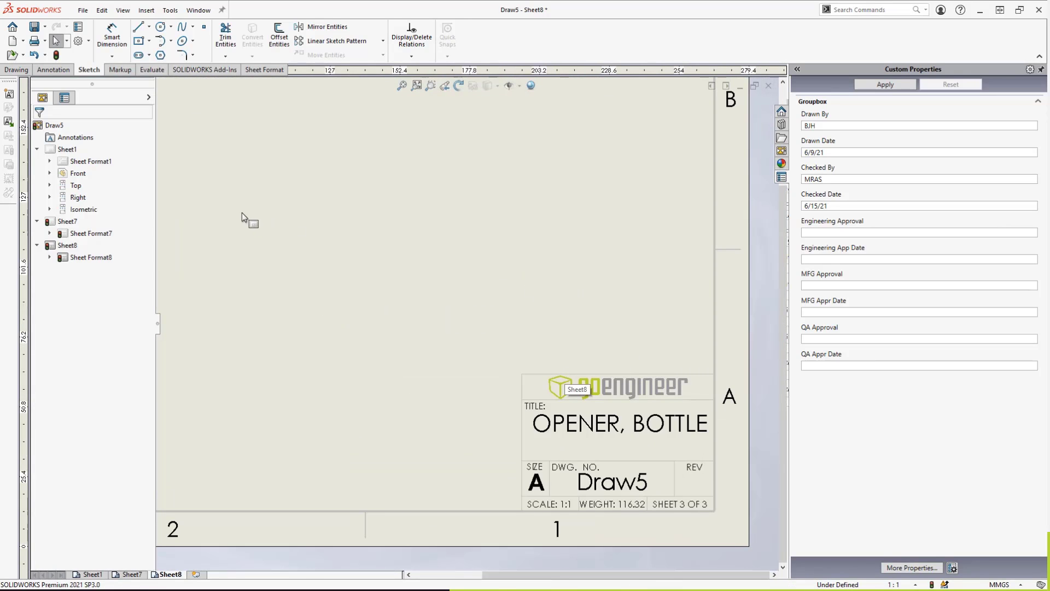
Step: Open the third sheet's format for editing and place a note in the open area above the title block reading SHEET
right_click(413, 226)
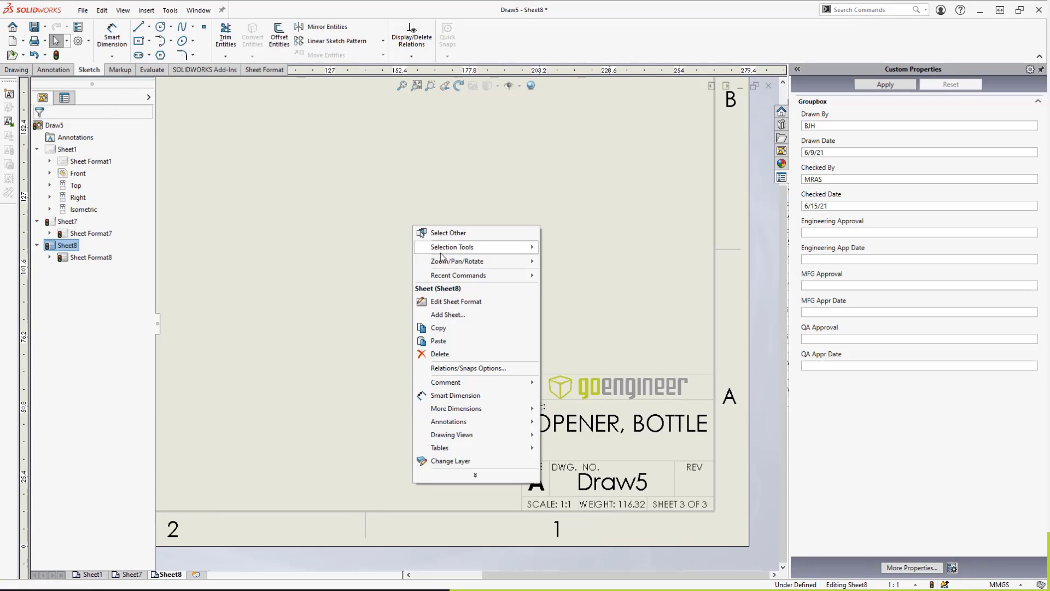
click(443, 303)
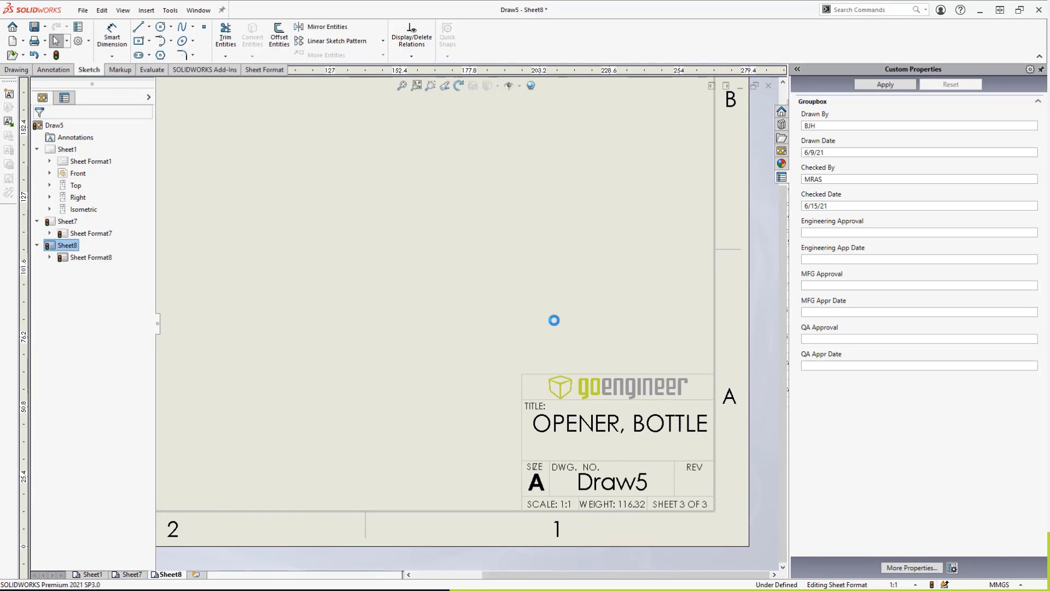
click(53, 69)
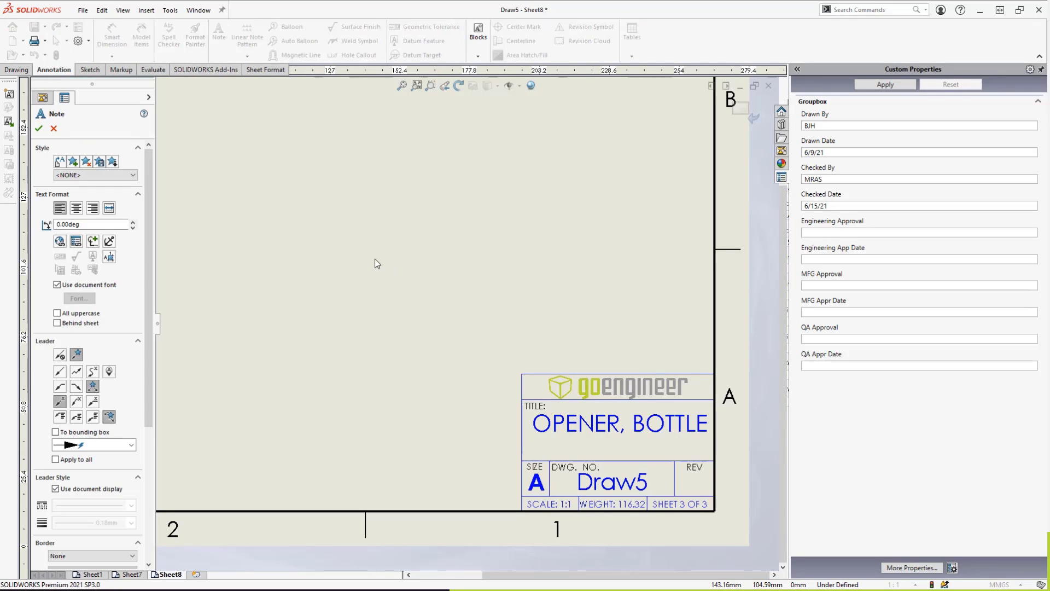
drag(371, 258, 599, 327)
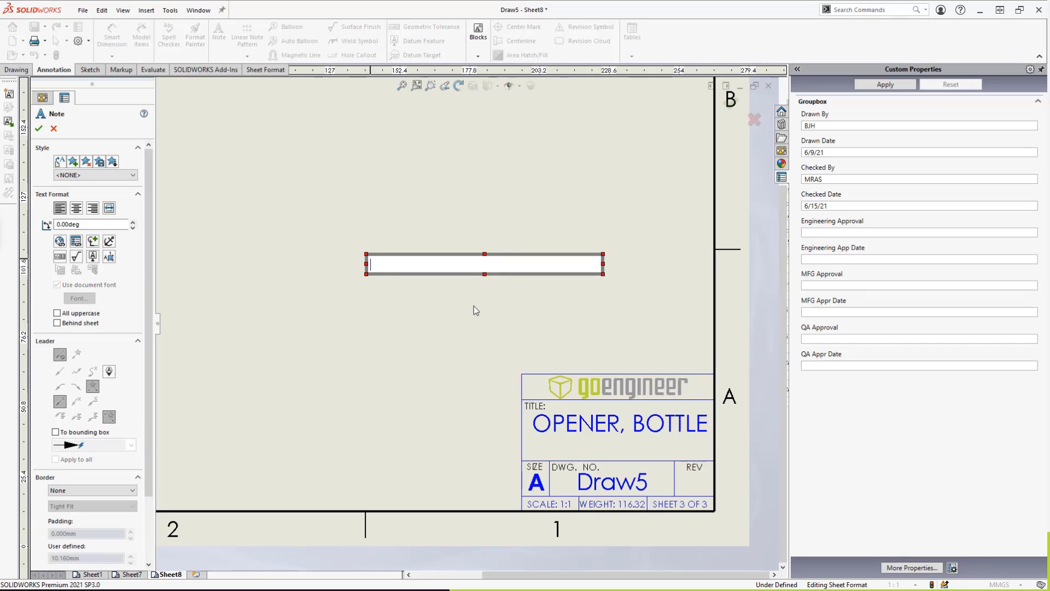
text(SHEET)
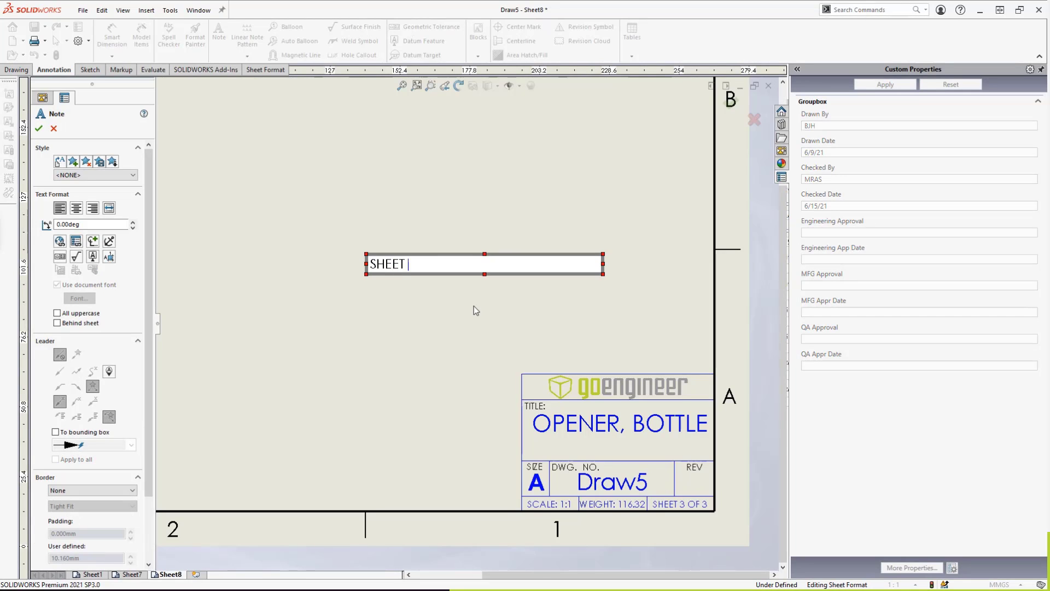
Step: Link the current document's SW-Current Sheet property into the note after the word SHEET
click(76, 241)
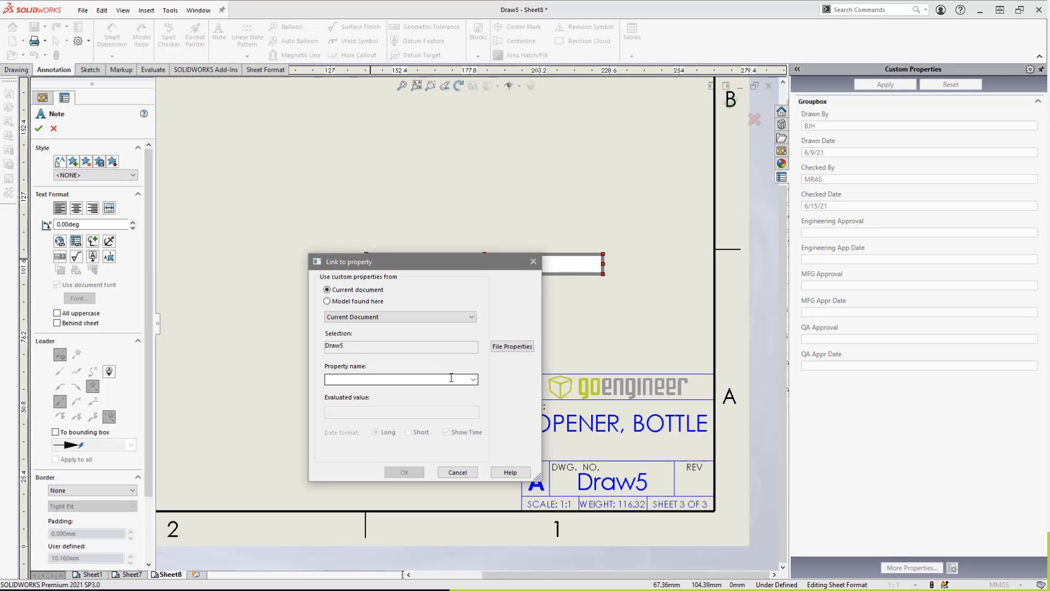
click(474, 383)
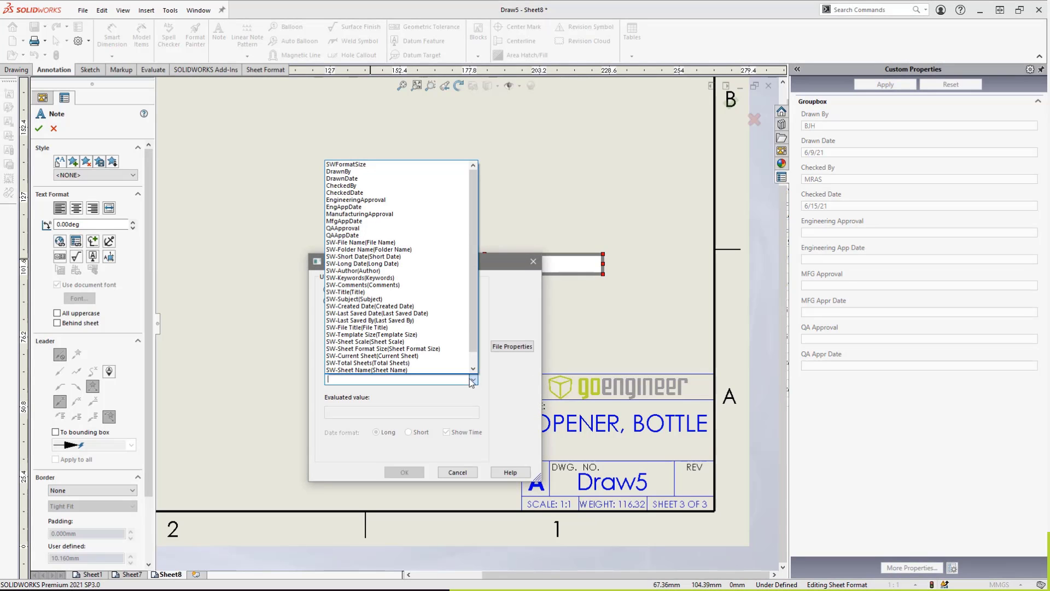
click(419, 356)
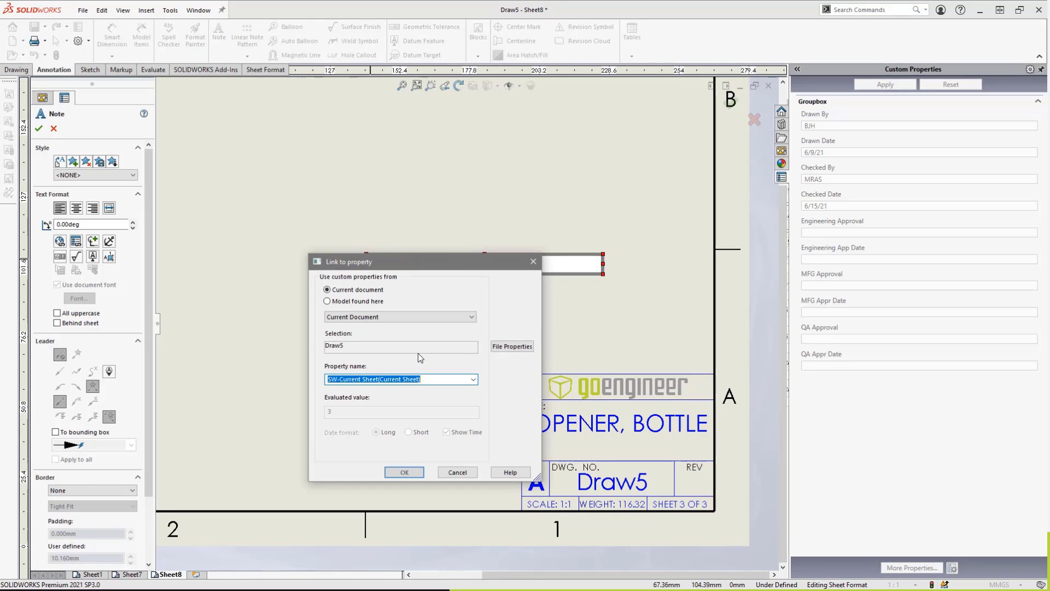
click(404, 472)
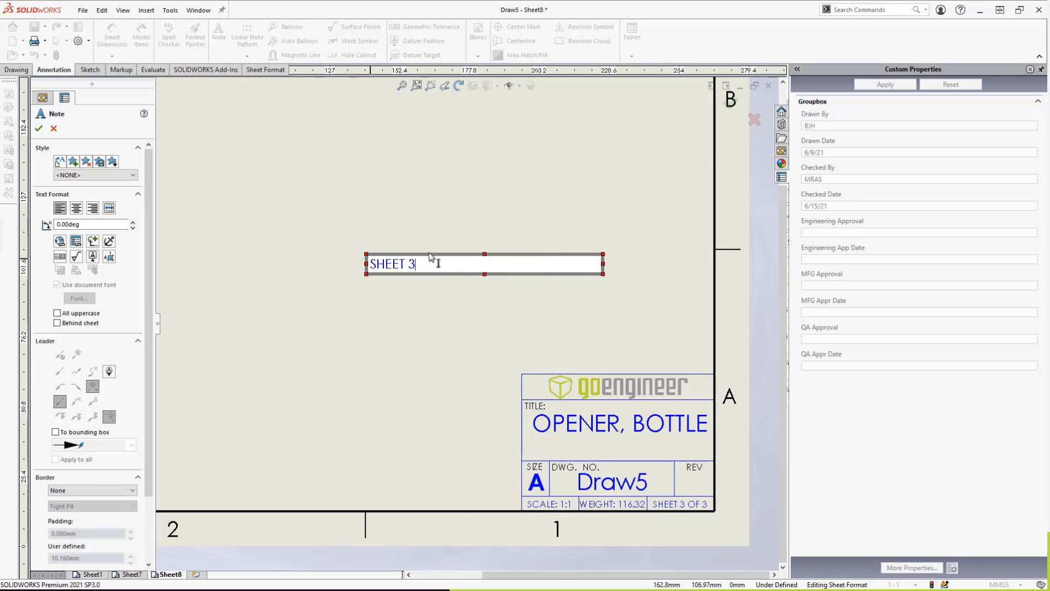
Step: Append OF to the note and link the SW-Total Sheets property after it
text(OF)
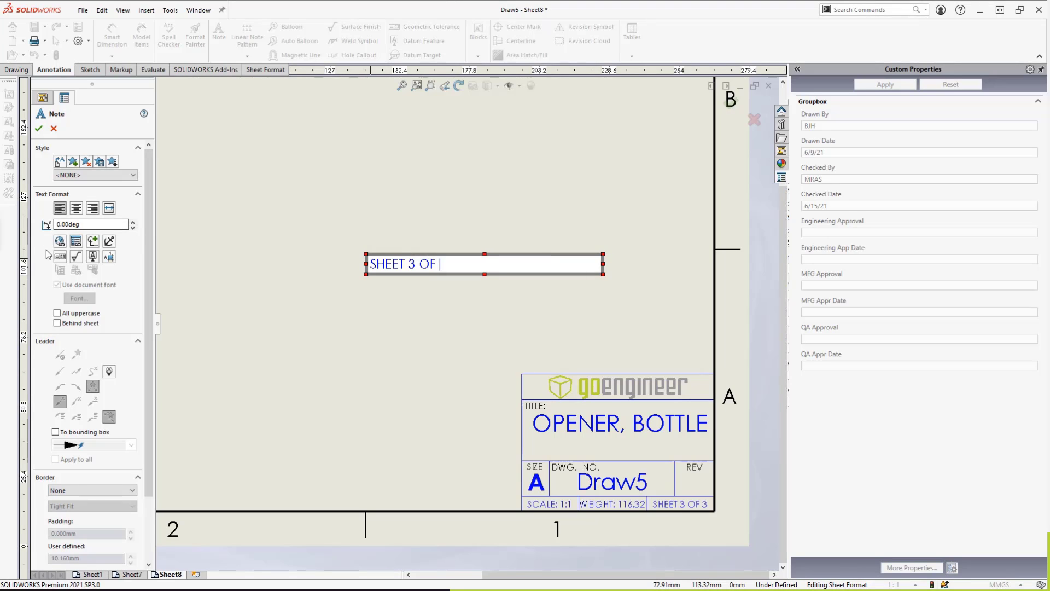
click(77, 242)
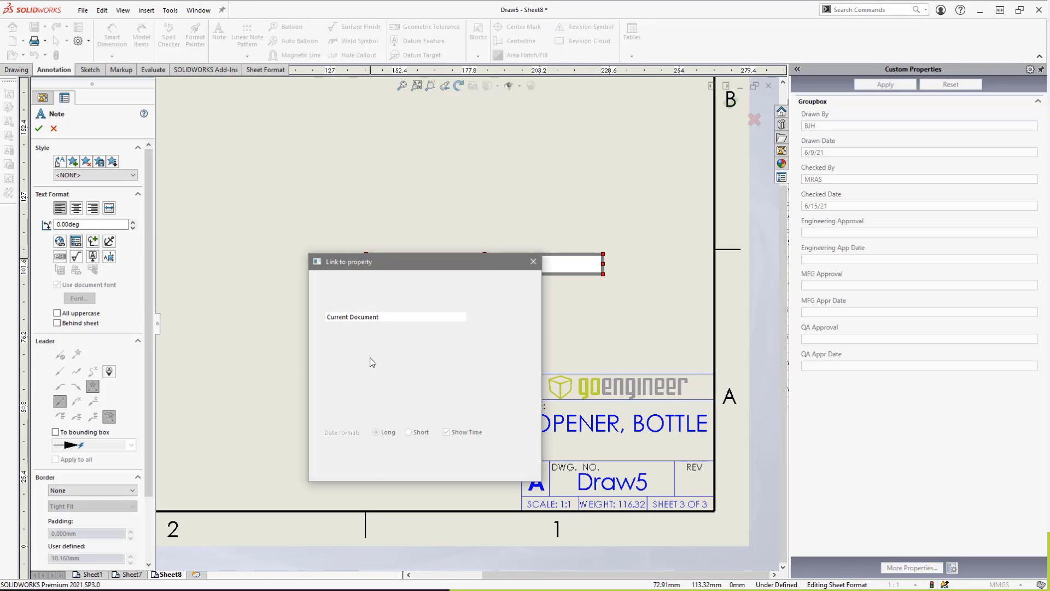
click(473, 380)
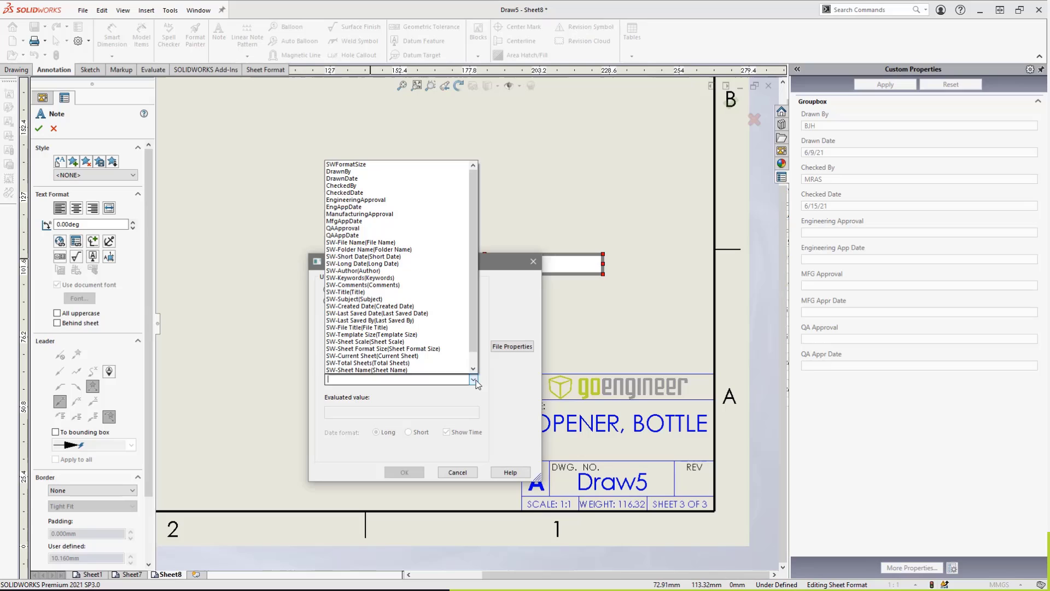
click(414, 365)
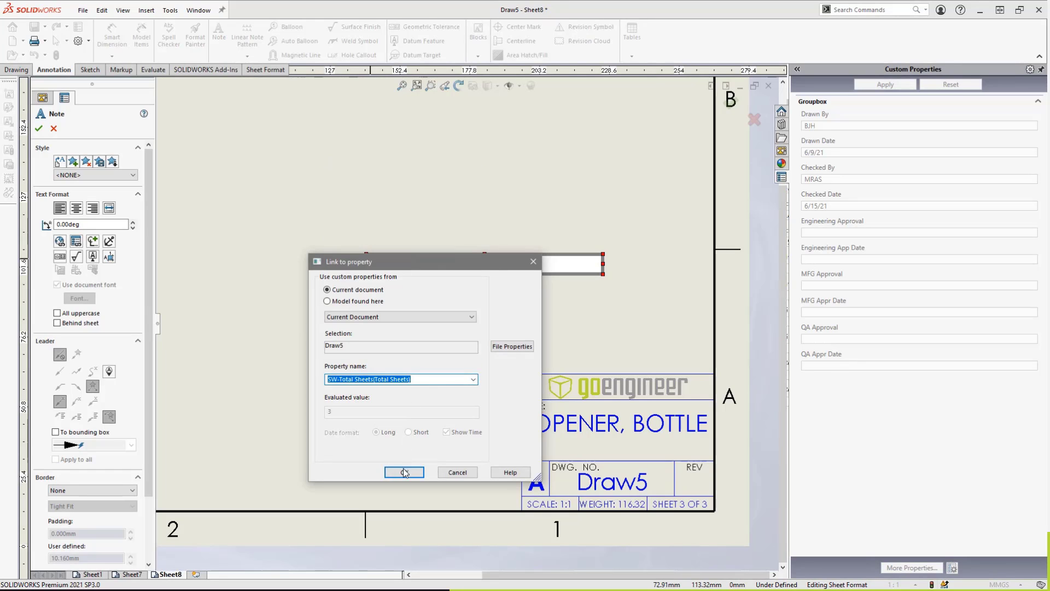
click(404, 472)
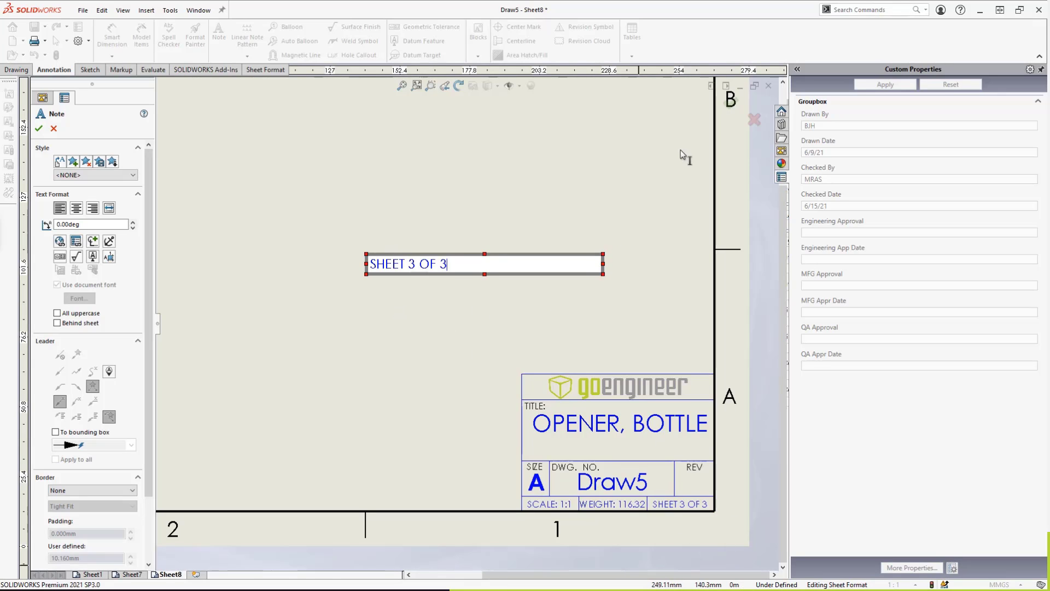
Step: Finish the sheet number note and exit sheet format editing
click(731, 103)
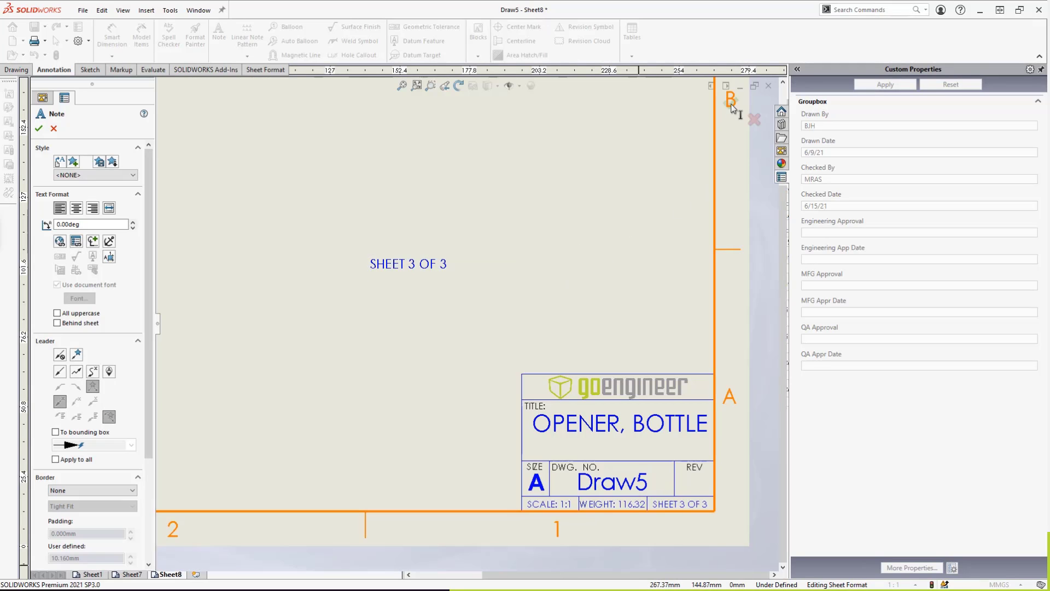
click(731, 104)
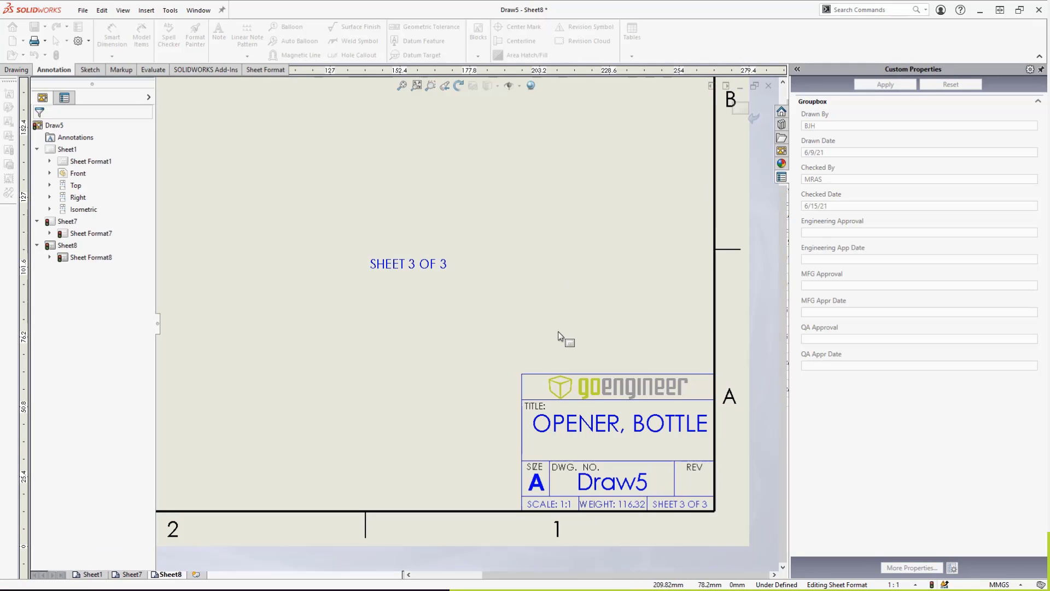
click(753, 118)
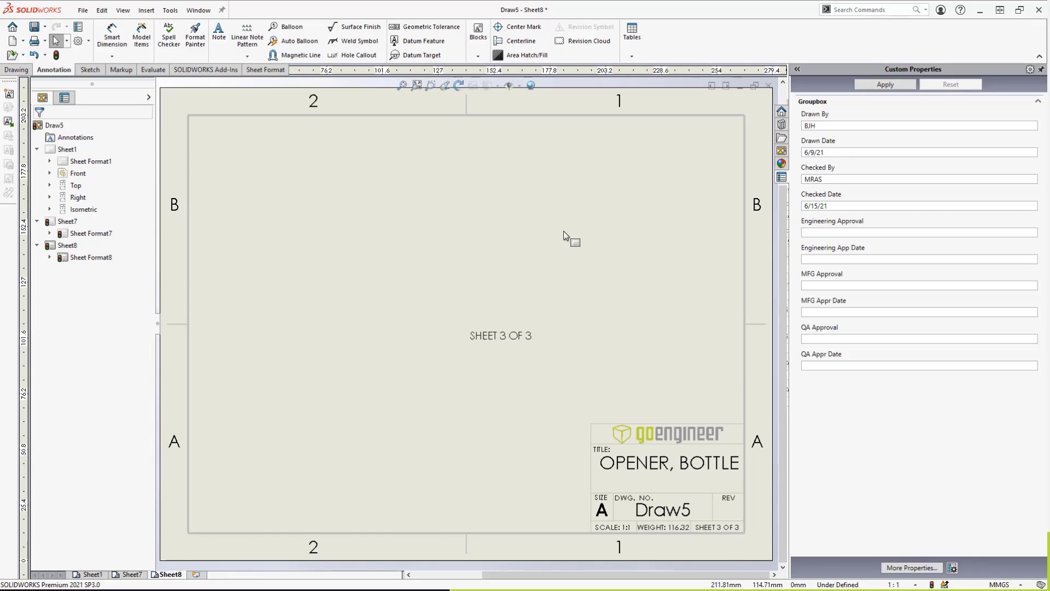
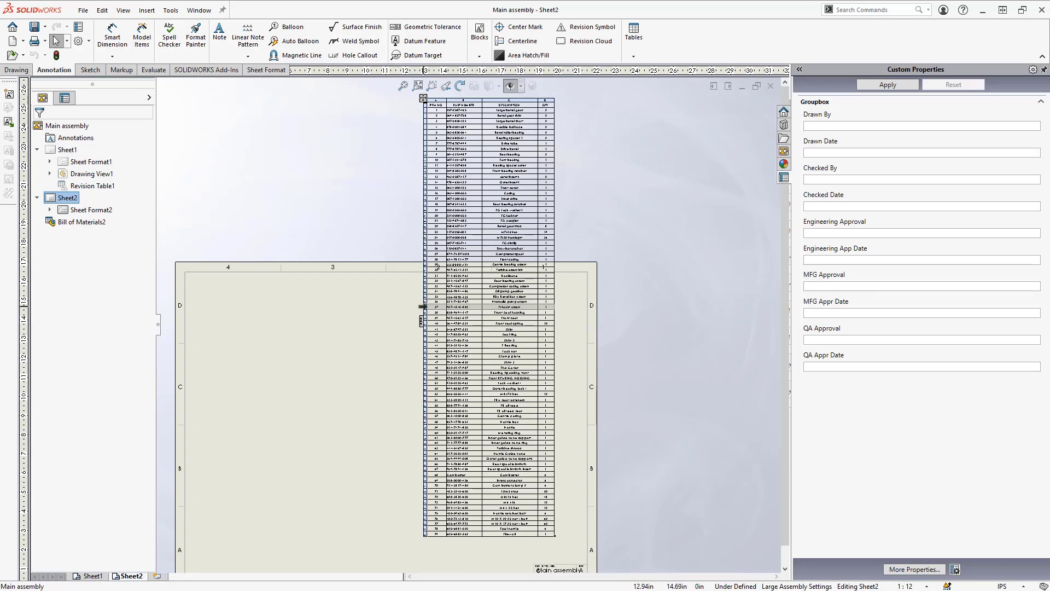
Step: Split the bill of materials with Horizontal Auto Split at a maximum of 38 rows, this time only, using horizontal alignment
right_click(422, 306)
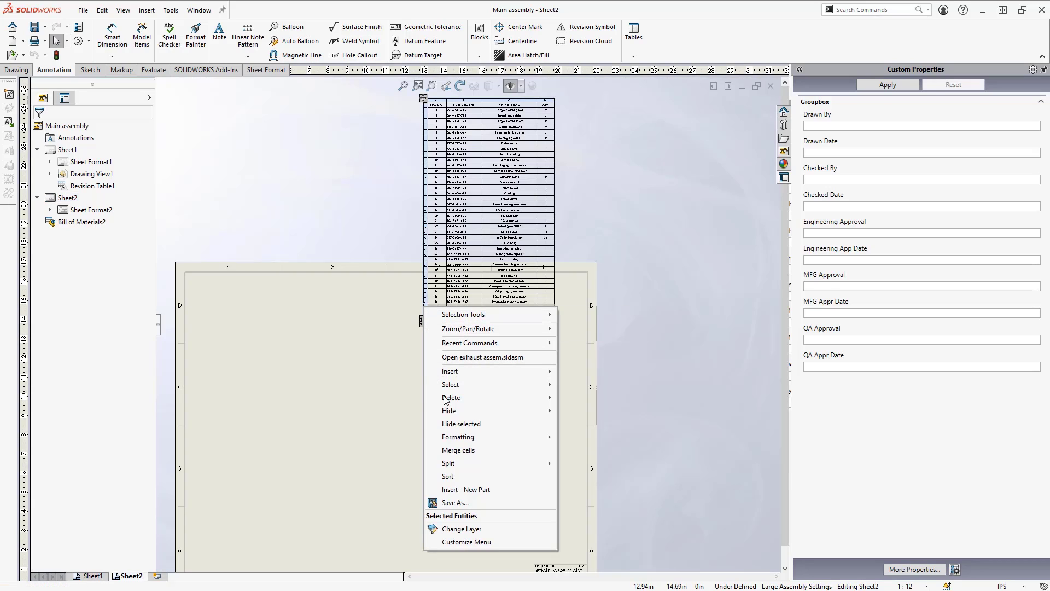
mouse_move(474, 463)
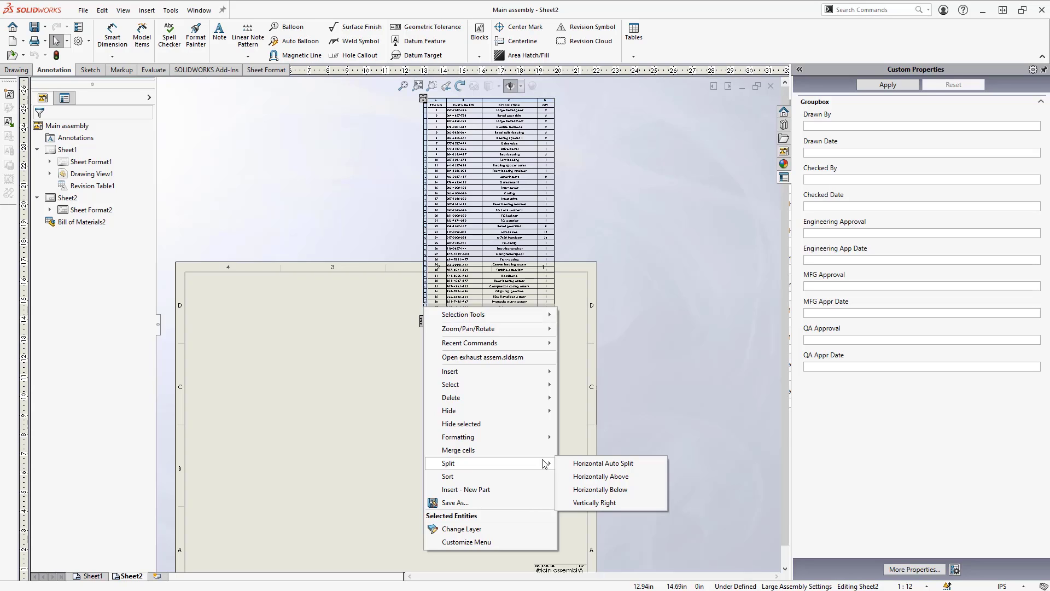
click(590, 465)
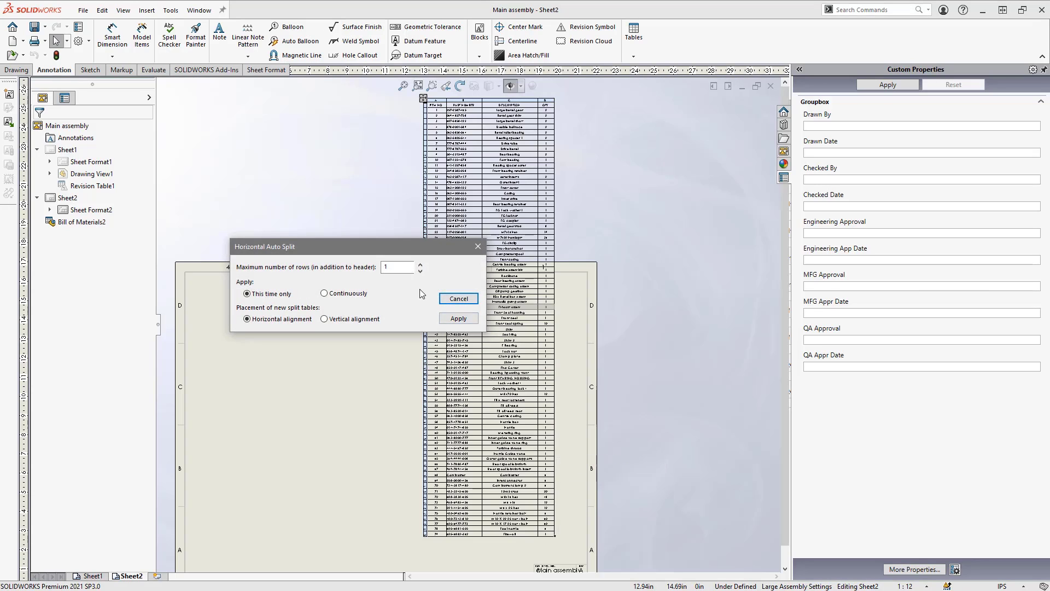
click(405, 268)
text(38)
click(458, 319)
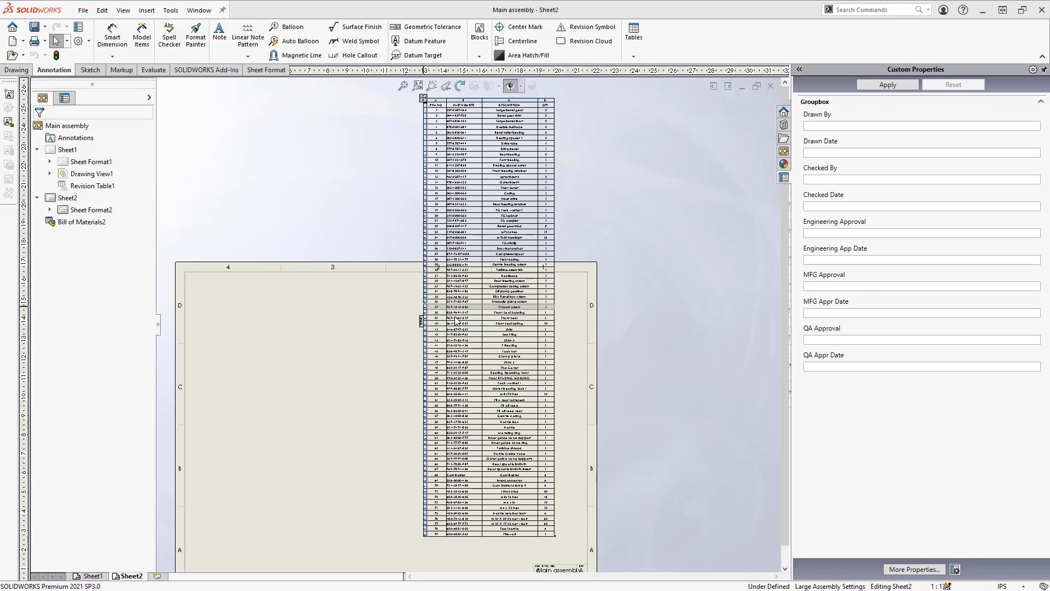
Step: Move the three split bill of materials sections onto Sheet2, side by side with their top edges aligned inside the border
scroll(462, 352, up, 1)
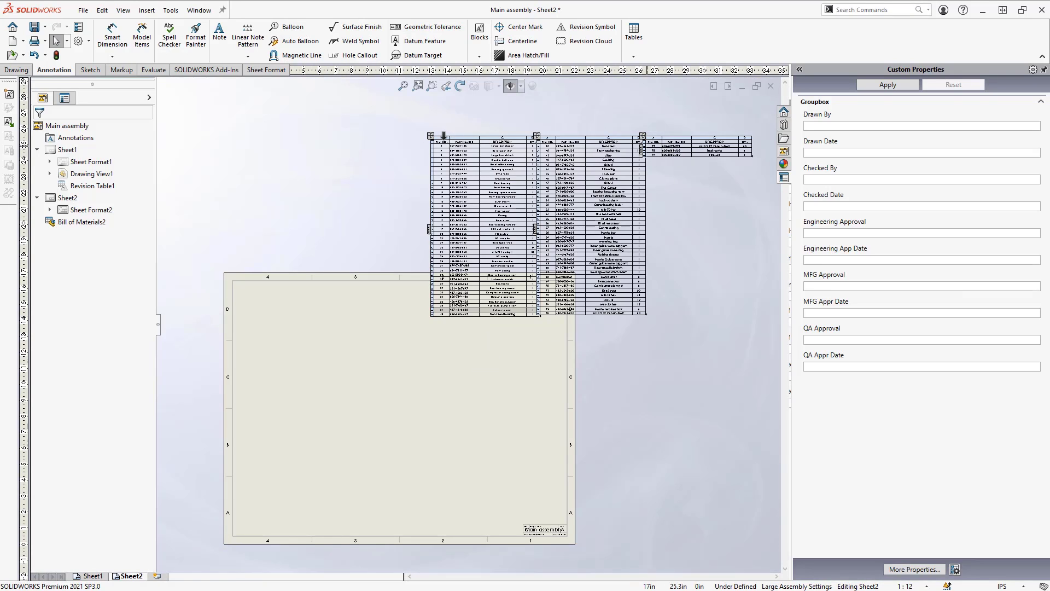
drag(404, 192, 264, 310)
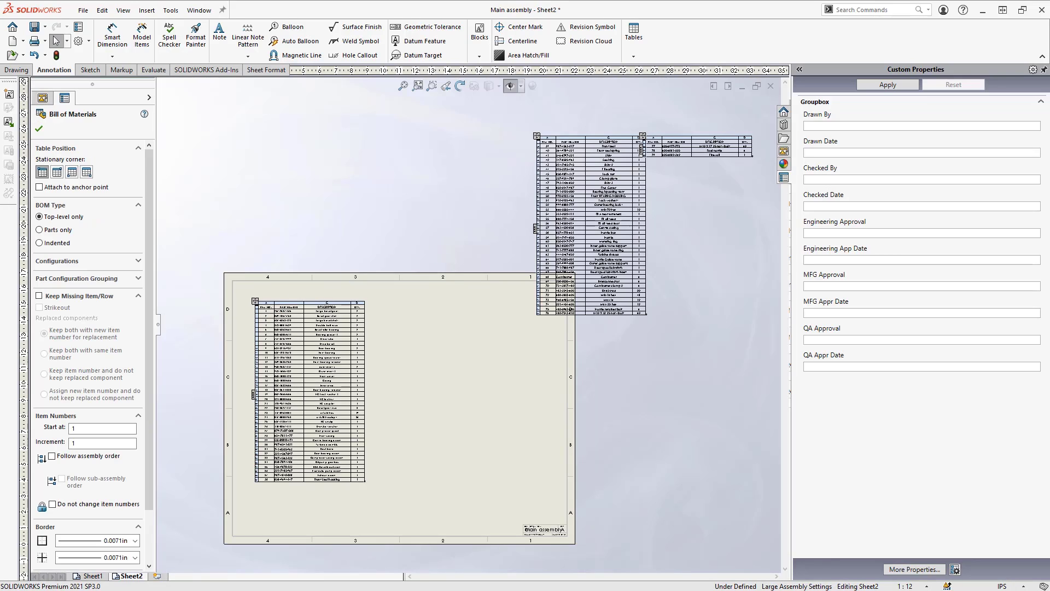
drag(448, 275, 377, 315)
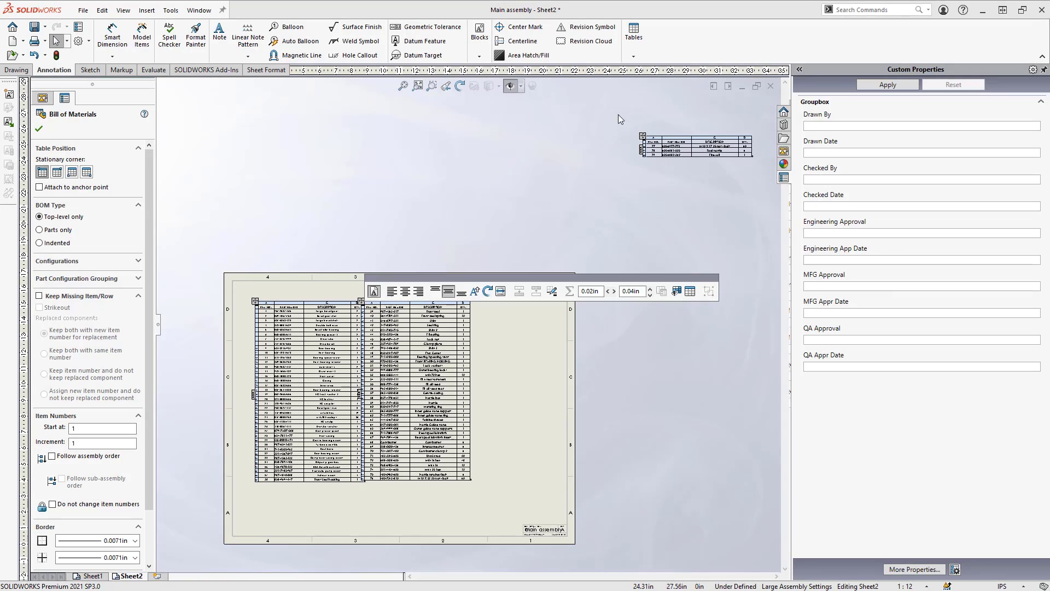
drag(507, 298, 468, 309)
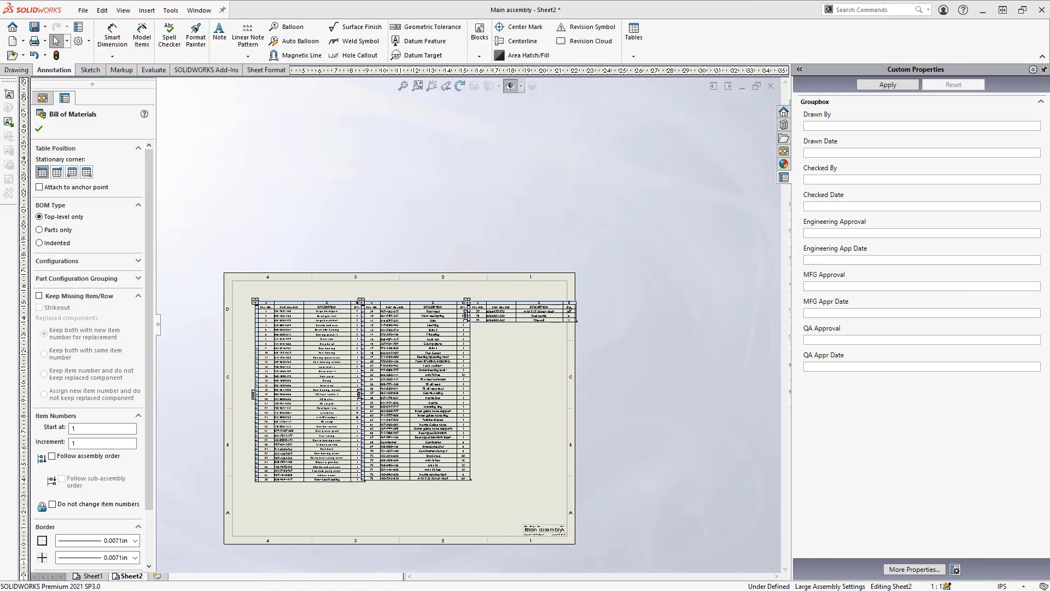
scroll(232, 400, down, 1)
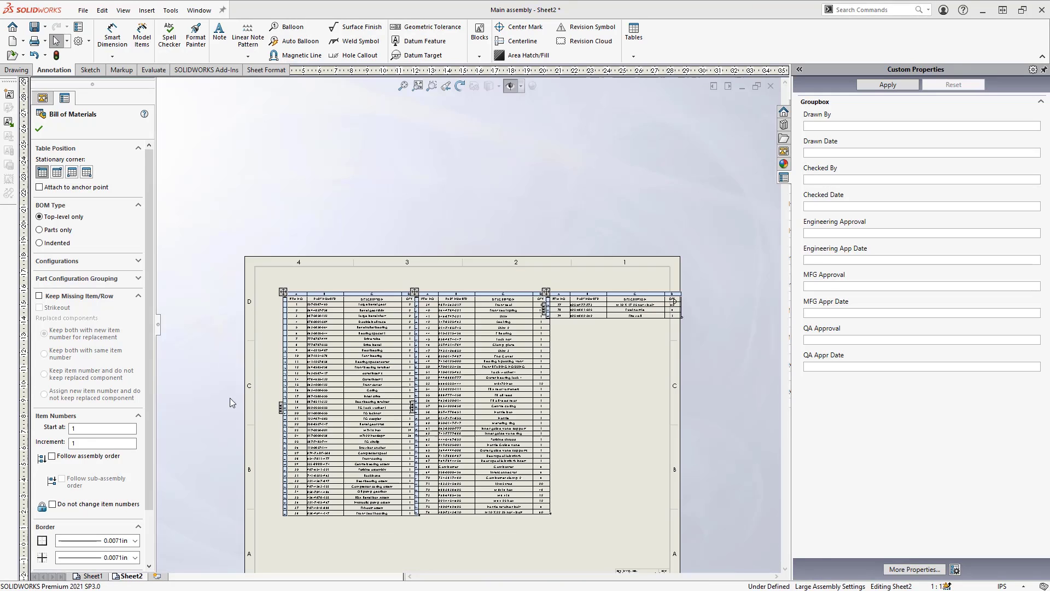
scroll(628, 484, down, 1)
scroll(601, 479, down, 1)
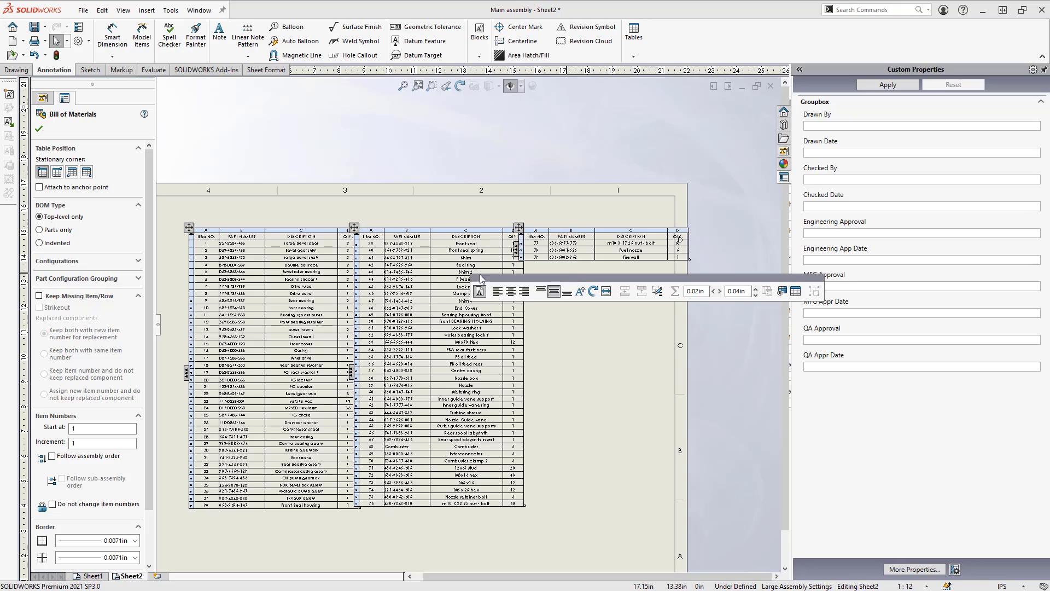
click(42, 131)
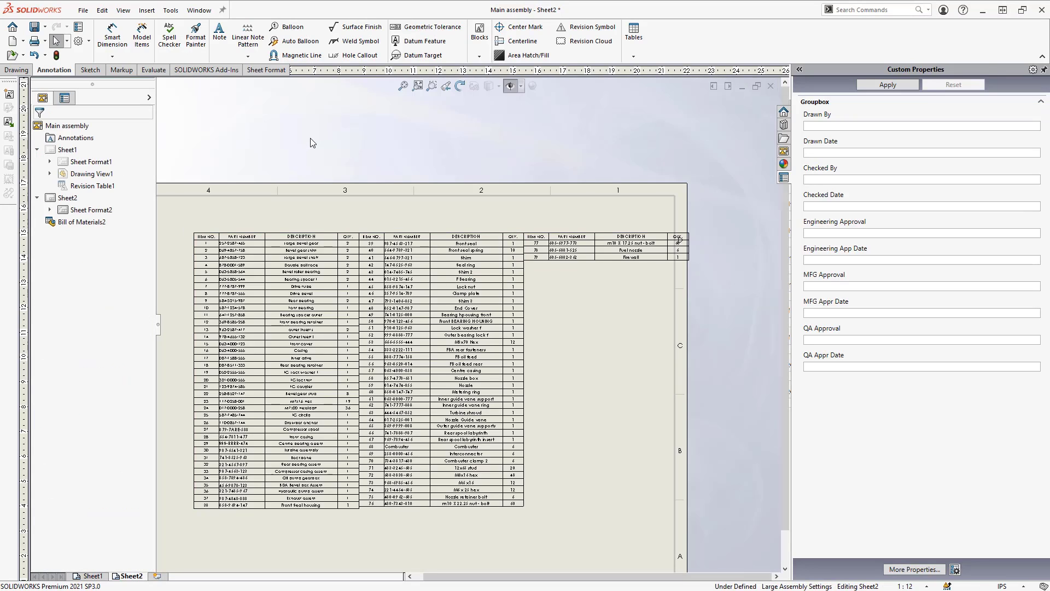
Step: Switch to the main assembly and delete the components from the second Large bevel gear through Inner drive
key(ctrl+Tab)
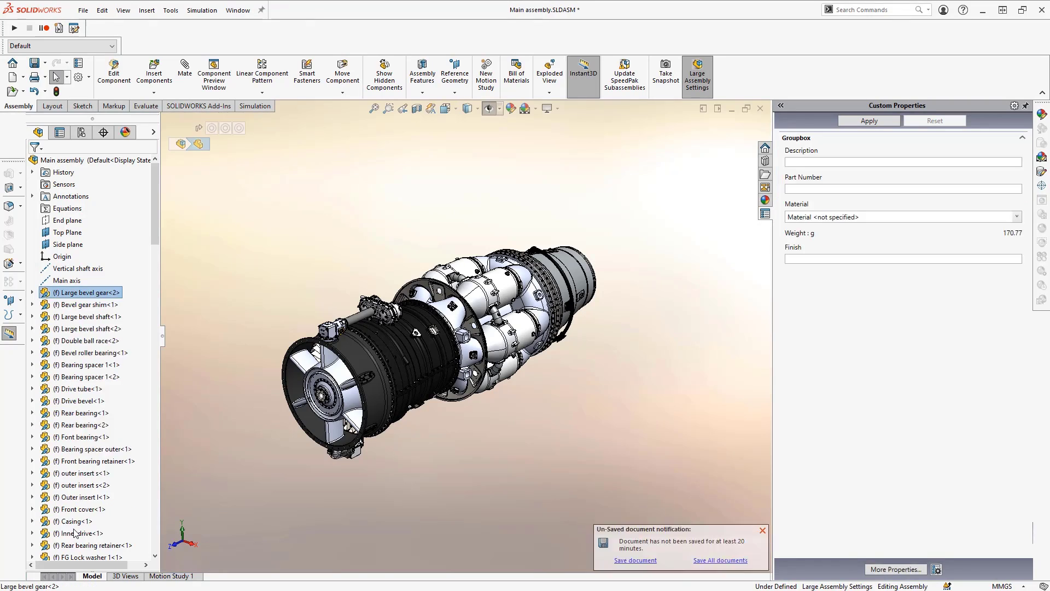
shift+click(75, 532)
right_click(75, 532)
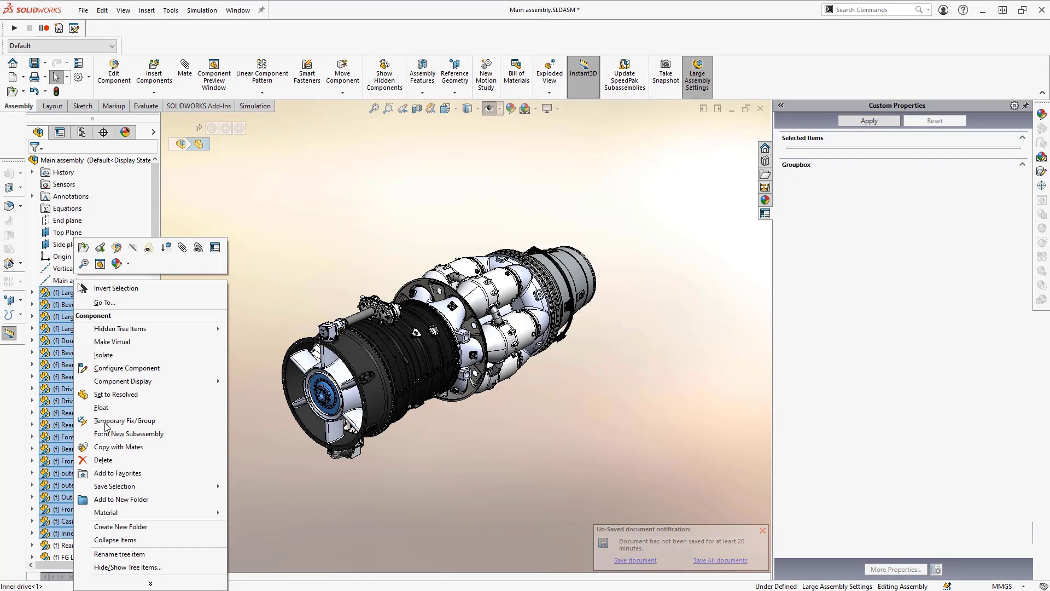
click(100, 462)
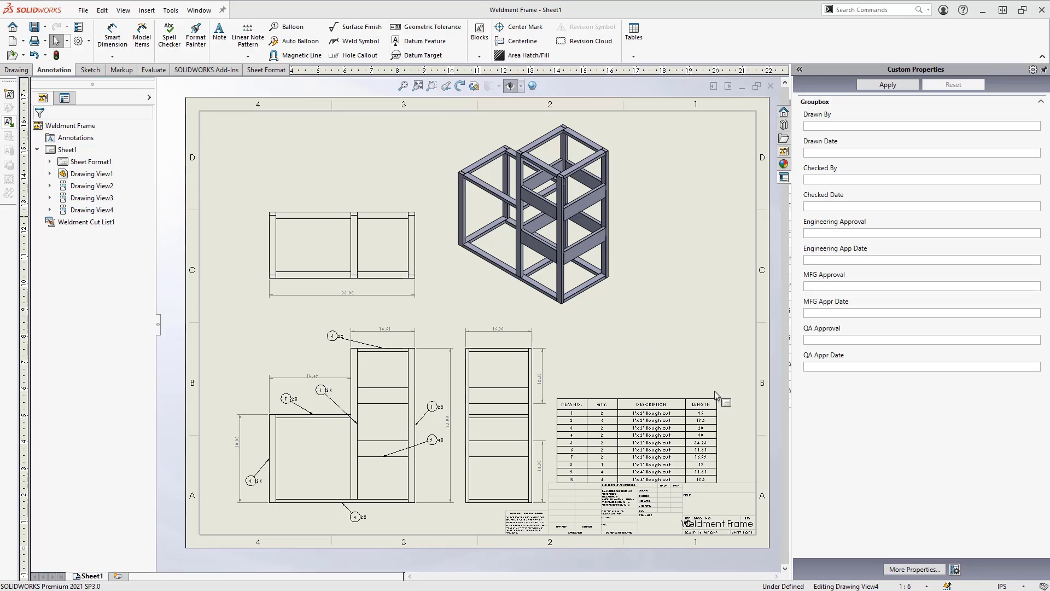
Step: In the Weldment Frame drawing, insert a new column to the right of LENGTH in the weldment cut list
scroll(716, 470, down, 4)
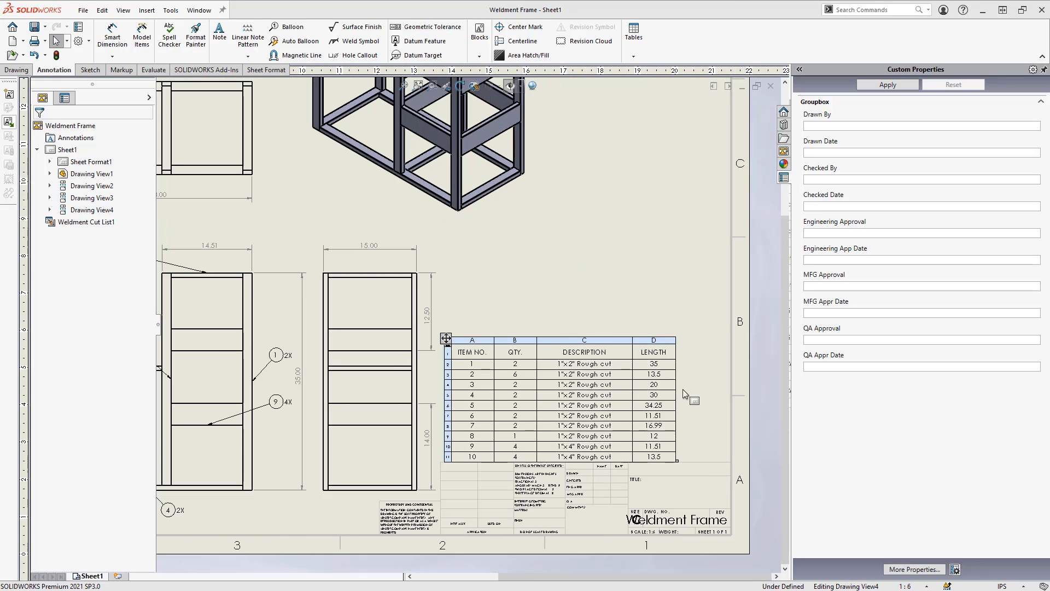
click(674, 377)
click(662, 340)
right_click(663, 340)
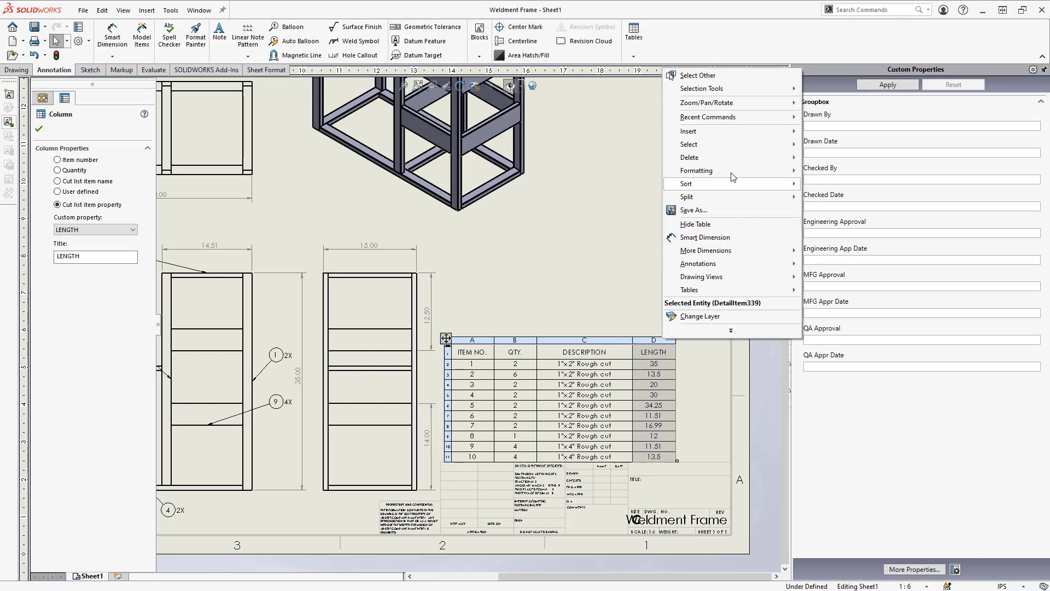
mouse_move(731, 131)
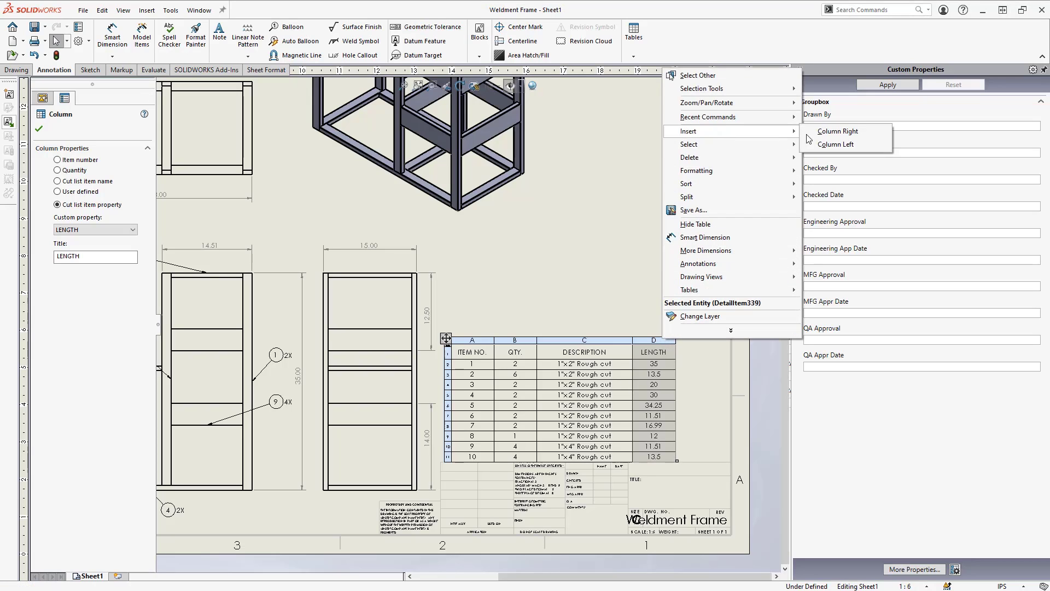
click(849, 132)
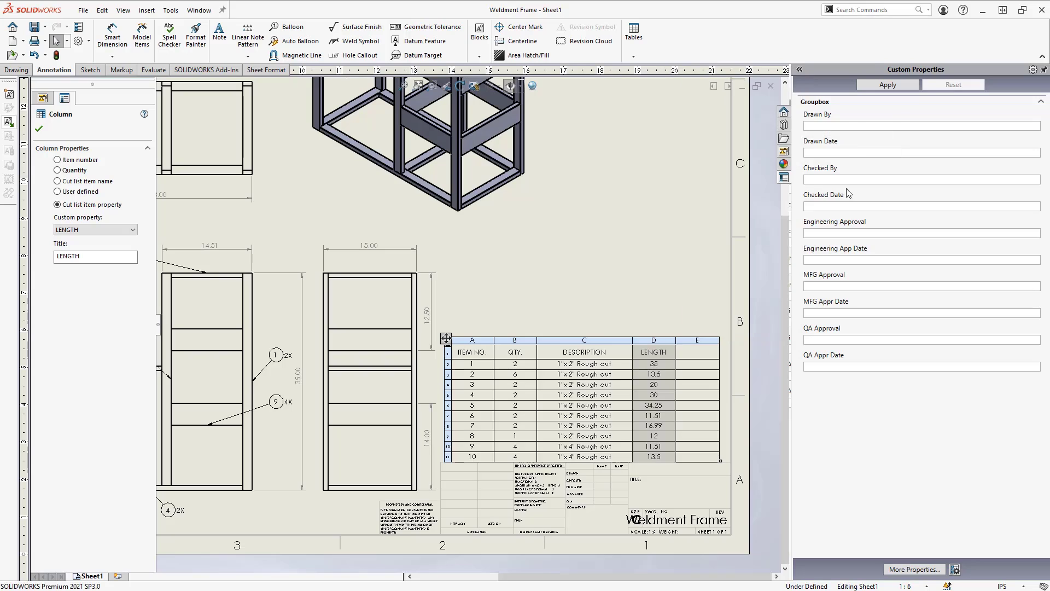
Step: Link the new cut list column to the TOTAL LENGTH cut list item property
click(94, 205)
click(133, 229)
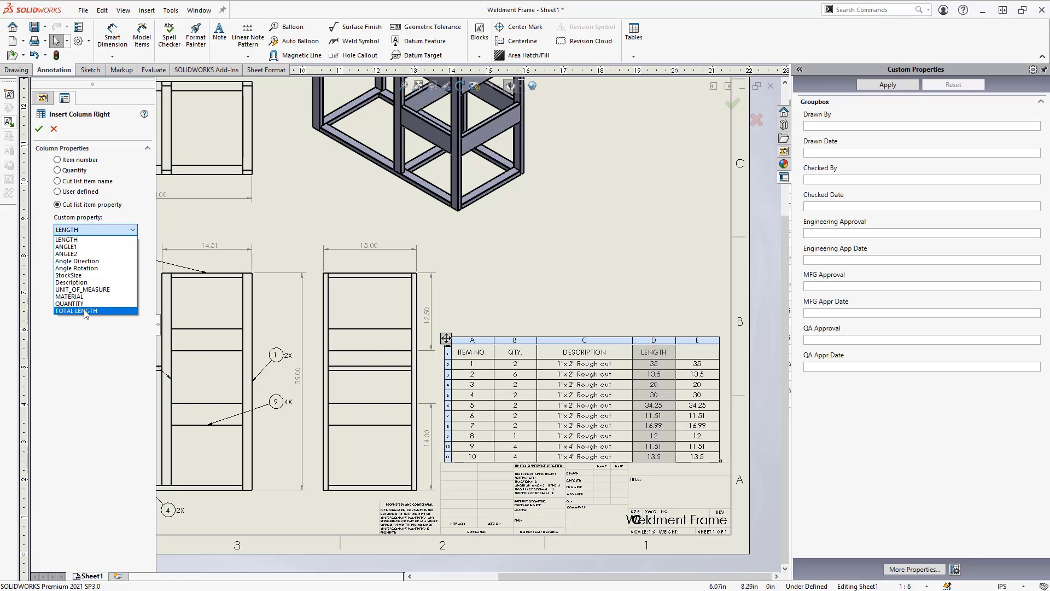
click(85, 311)
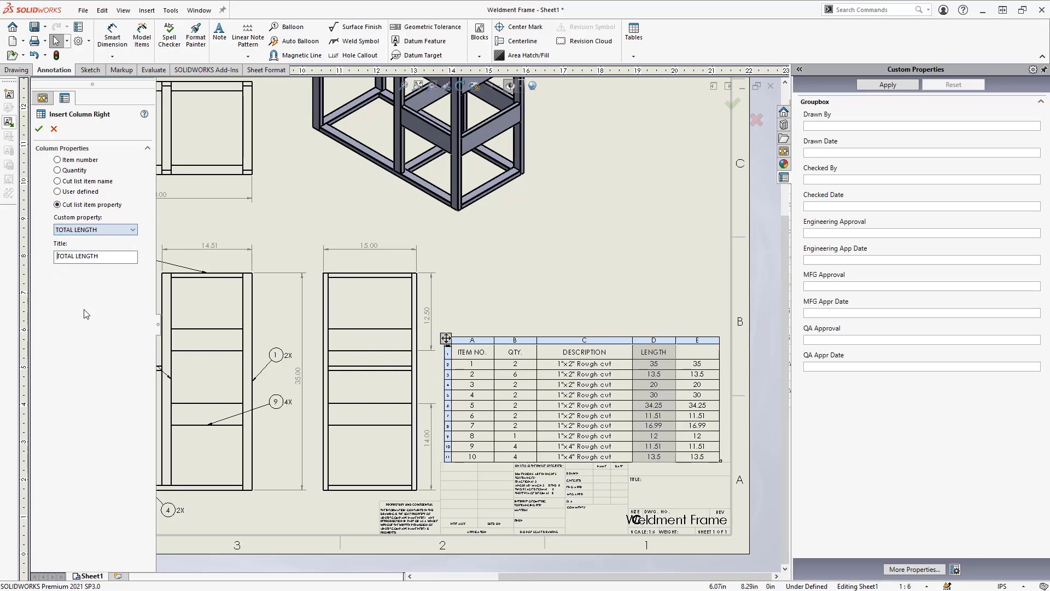
click(38, 128)
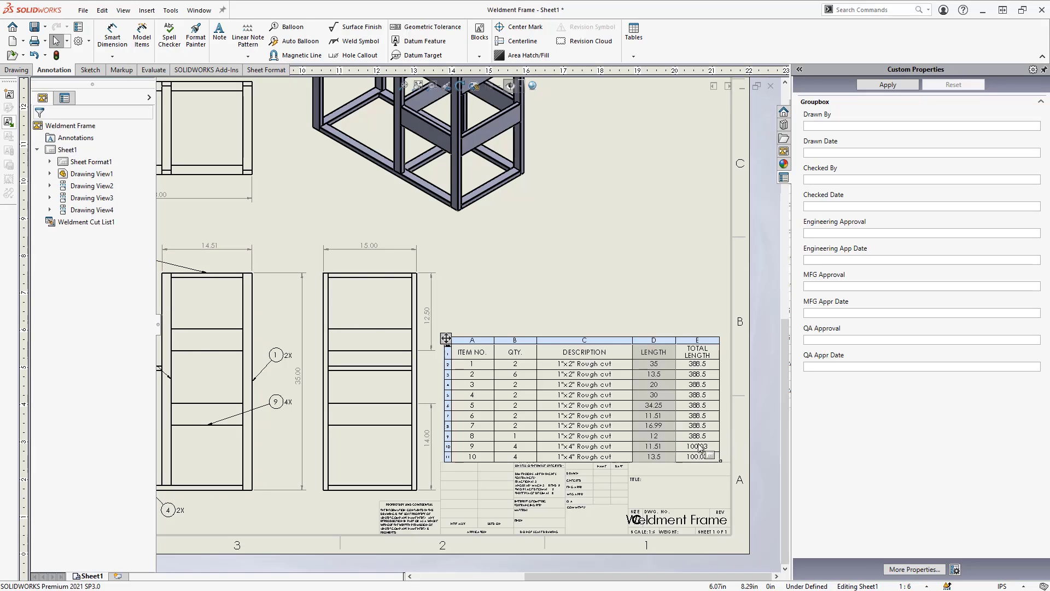
Step: Open the weldment frame part from the shaded isometric drawing view
scroll(690, 371, up, 2)
scroll(683, 360, up, 1)
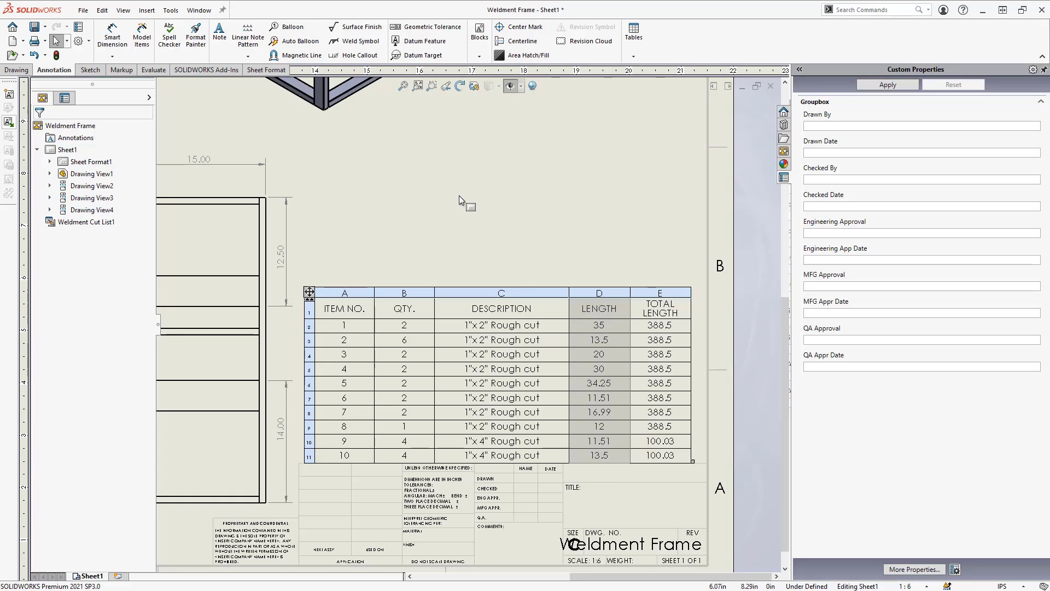
key(f)
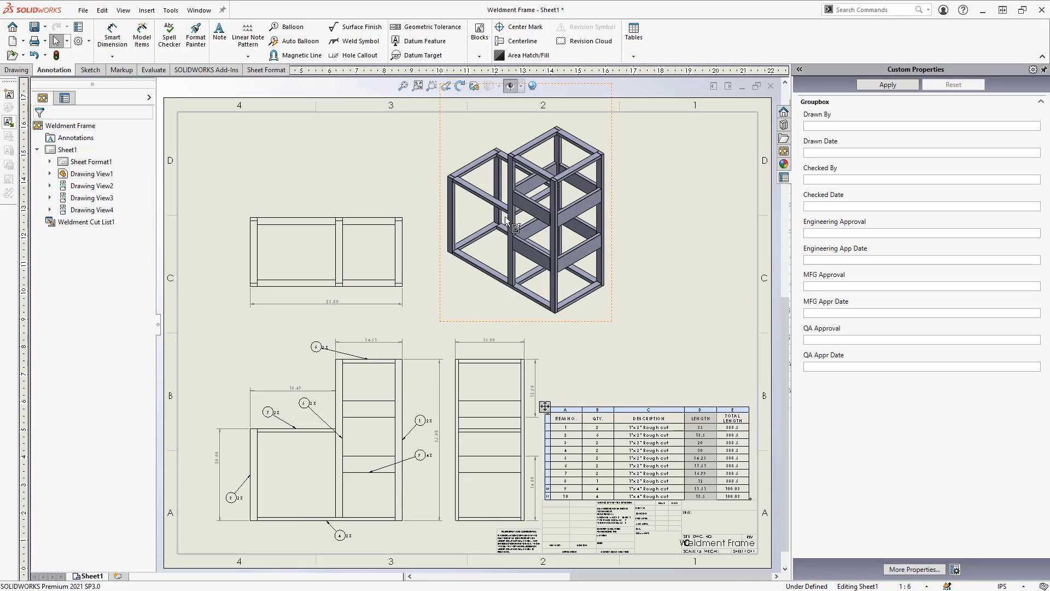
click(471, 210)
right_click(471, 210)
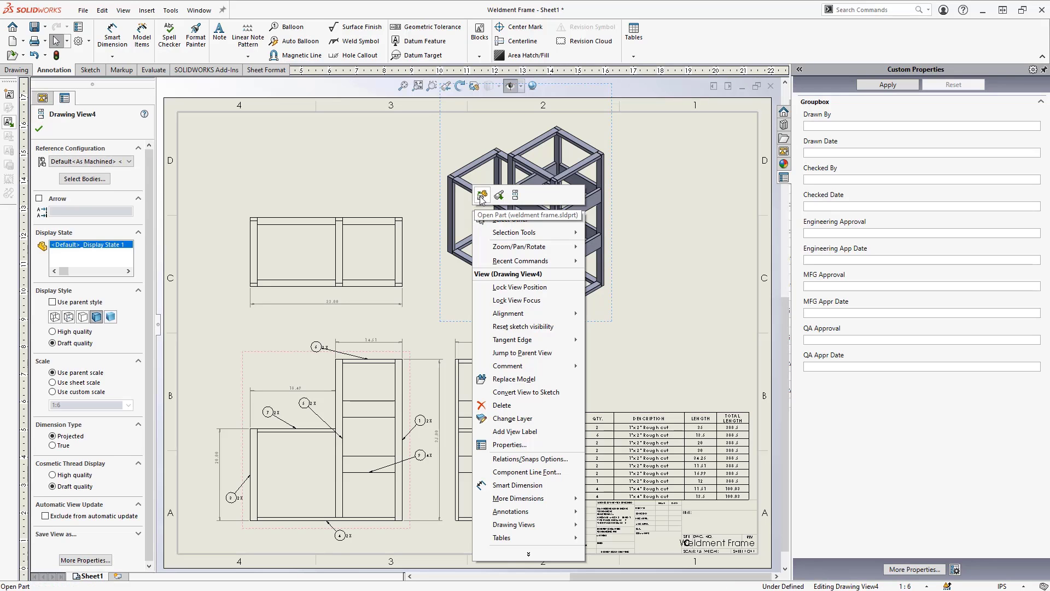
click(481, 196)
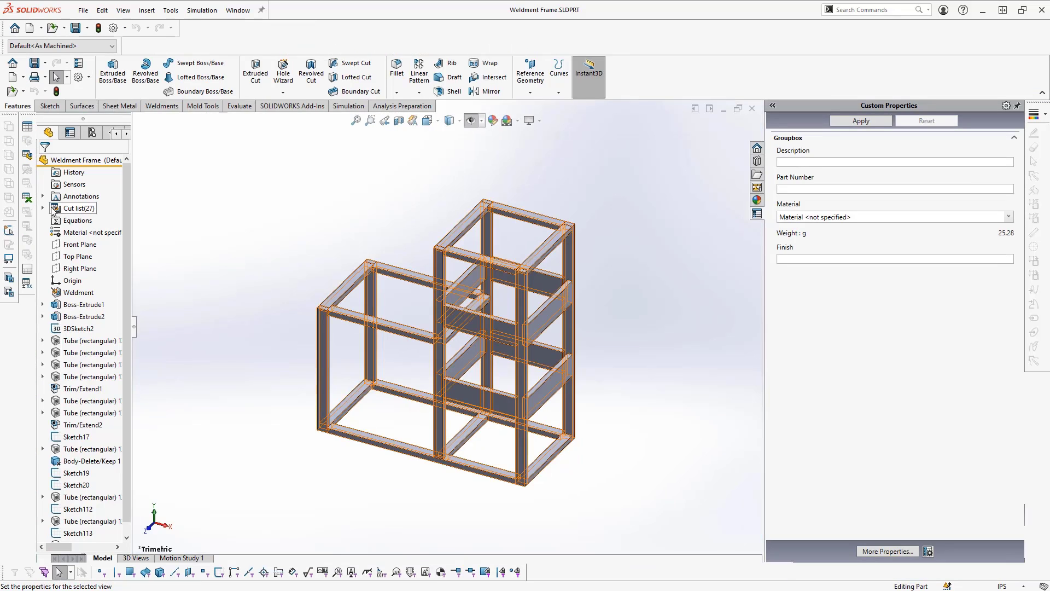
Step: Examine the cut-list properties of the first 1"x 2" Rough cut item, including its TOTAL LENGTH expression
click(42, 208)
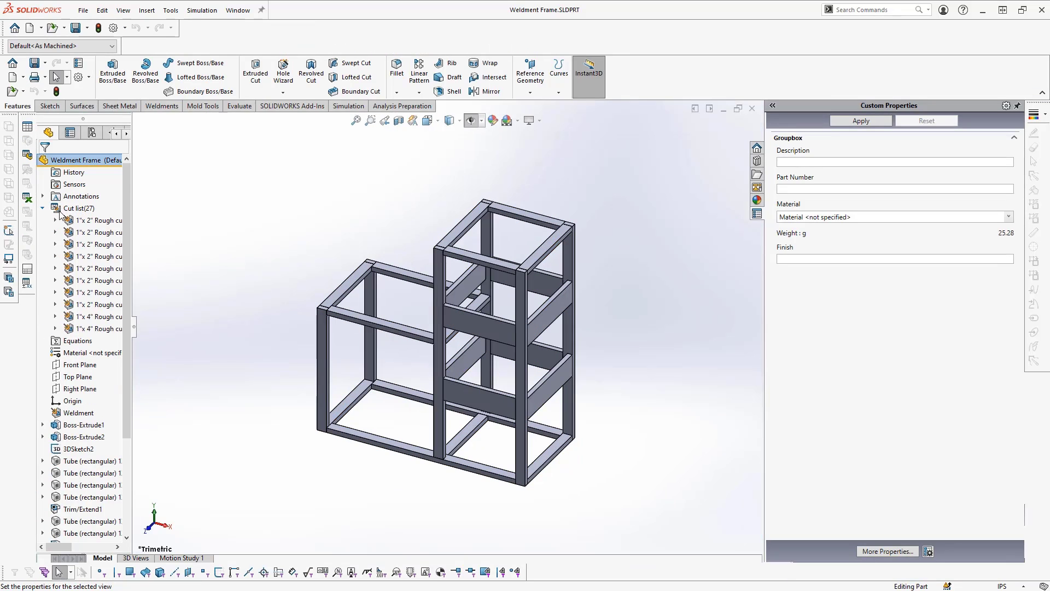
right_click(93, 221)
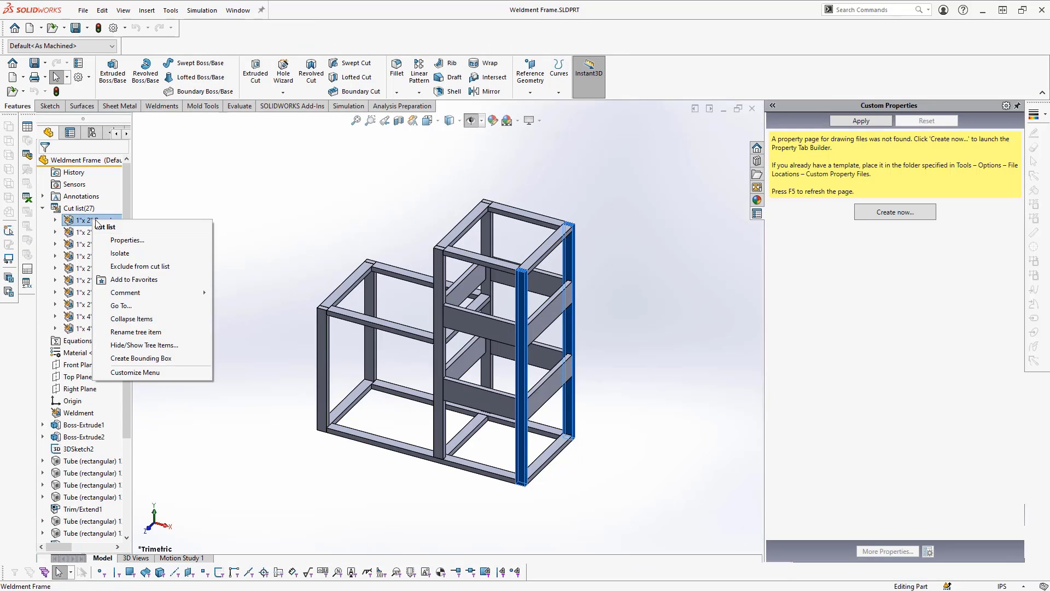
click(120, 241)
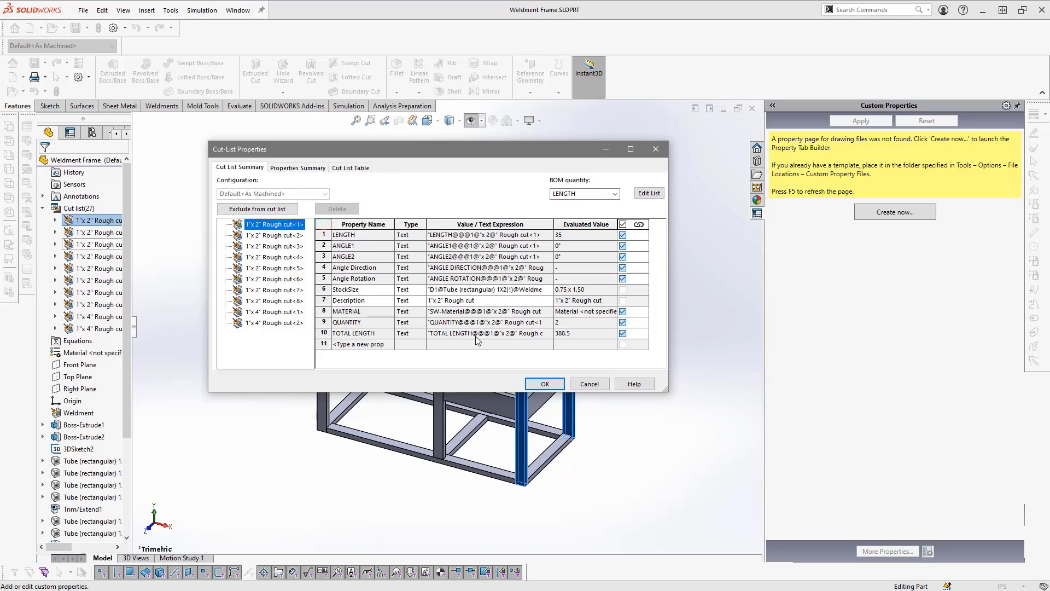
click(544, 384)
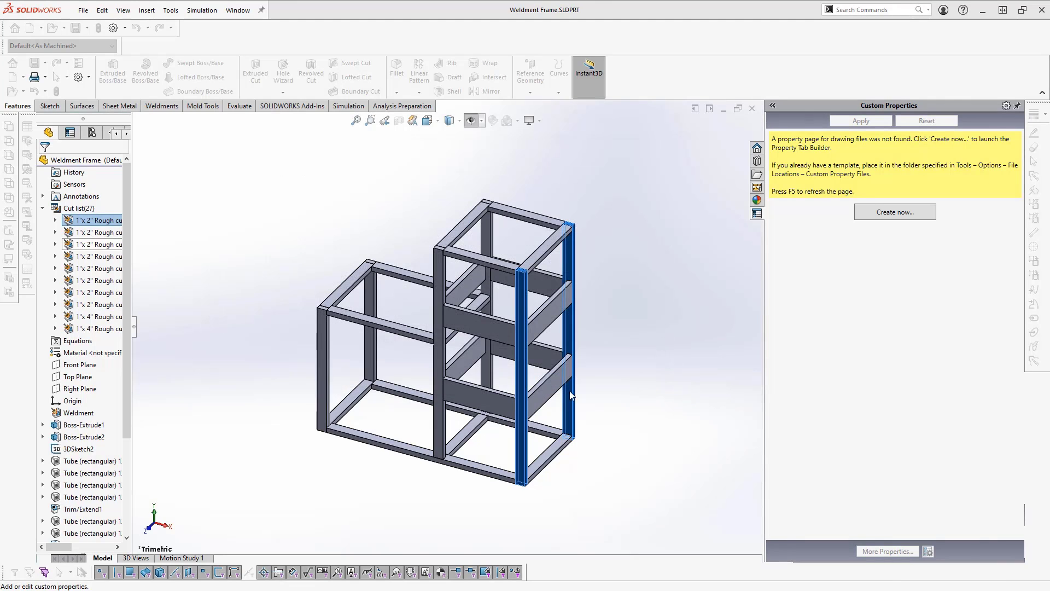
click(614, 382)
Step: Return to the frame drawing and place one WELDMENT NOTE annotation from the Design Library in the open area above the top view
key(ctrl+Tab)
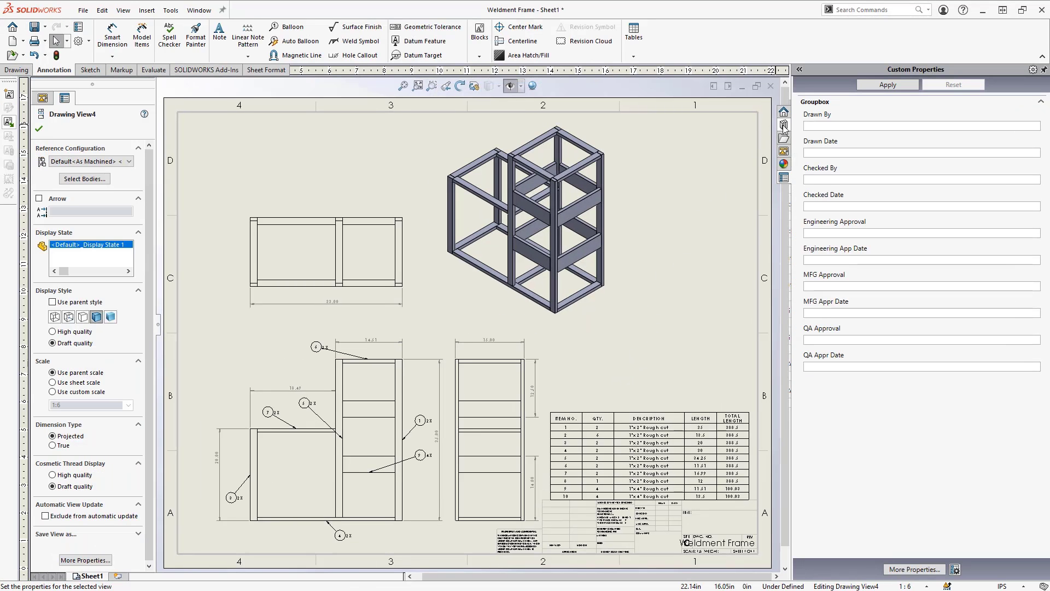
click(784, 125)
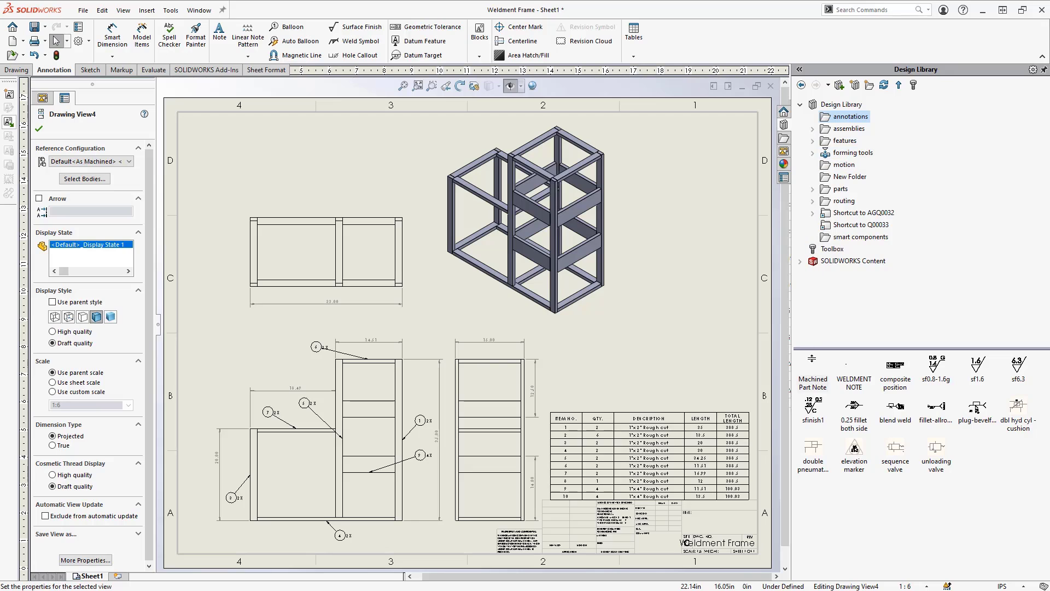
click(817, 371)
mouse_move(861, 374)
mouse_down()
mouse_move(524, 245)
mouse_move(429, 164)
mouse_move(208, 133)
mouse_up()
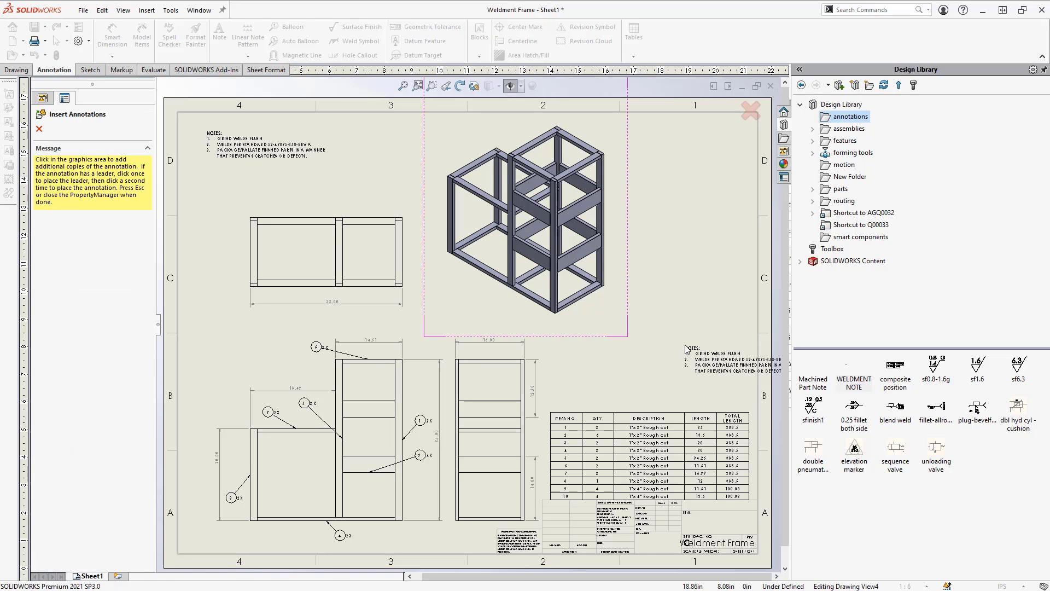
key(Escape)
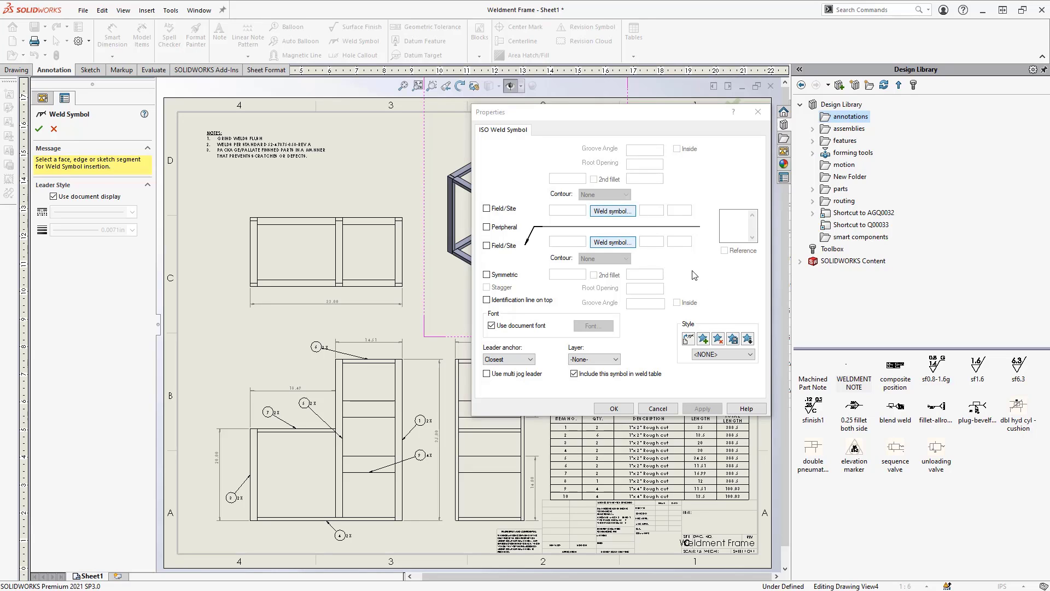
Step: Define a weld symbol with fillet welds on both sides of the reference line, each sized .25
click(612, 211)
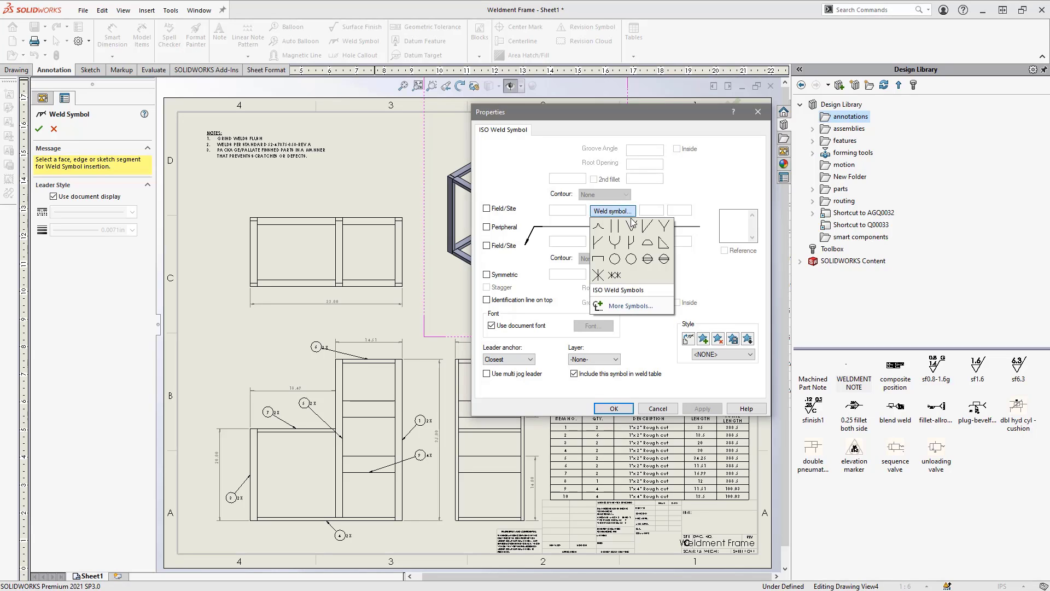
click(643, 242)
click(628, 242)
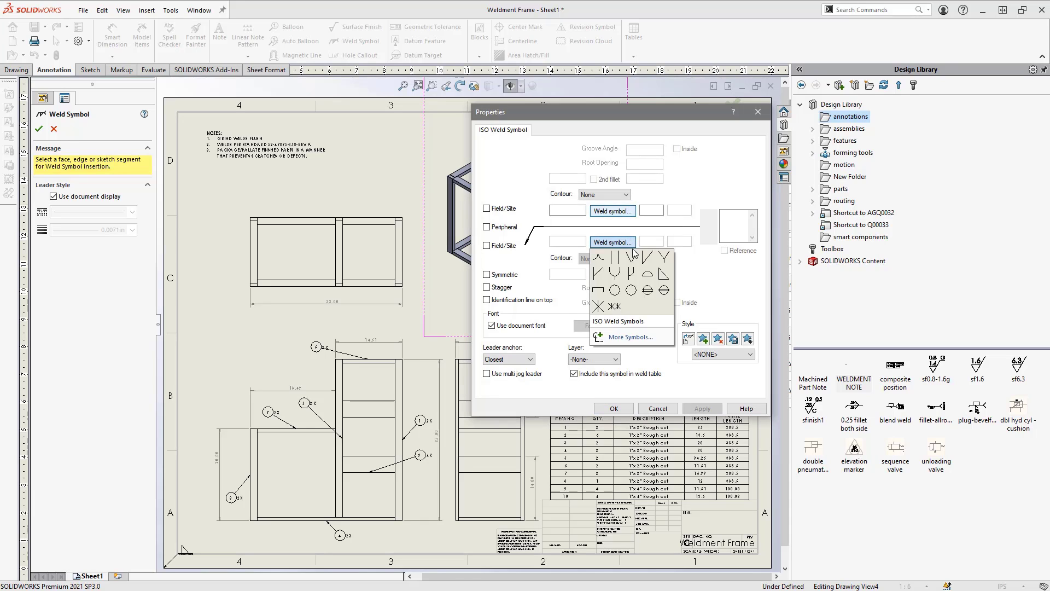
click(645, 273)
click(580, 211)
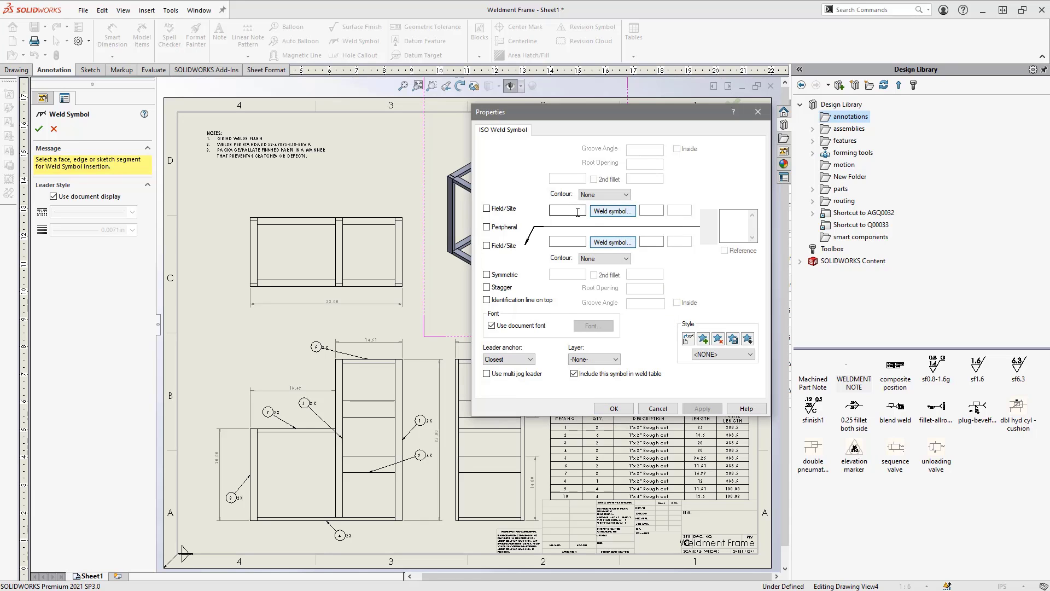
text(25)
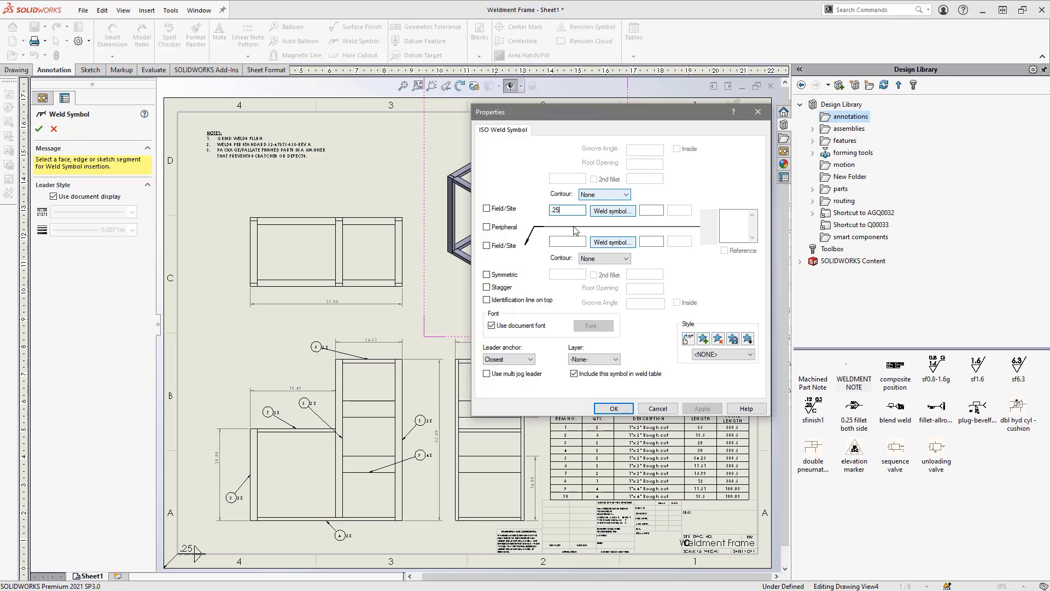
click(567, 240)
text(.25)
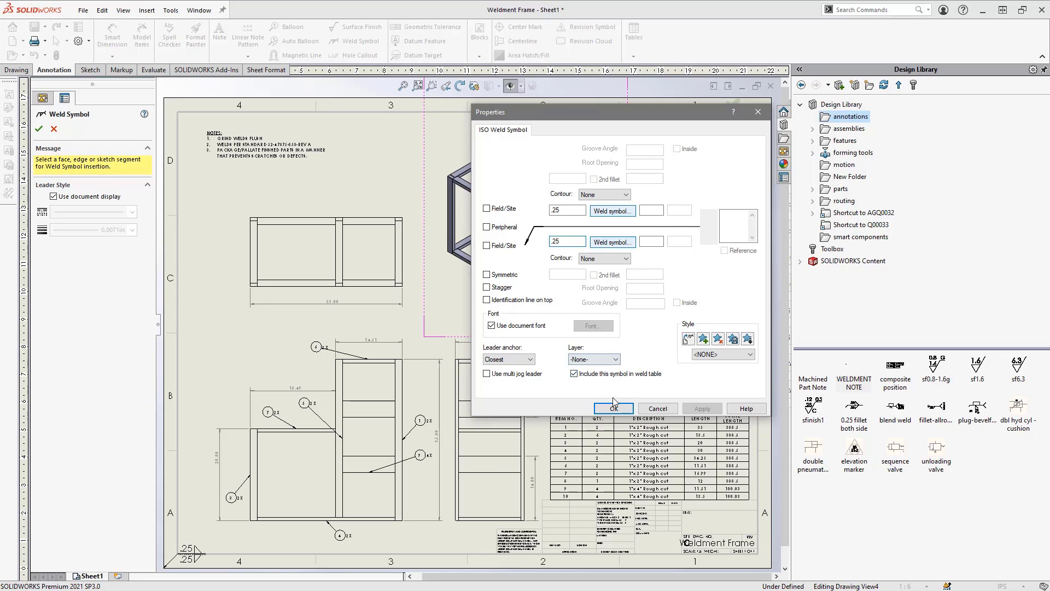
Step: Place two of the .25 weld symbols above the top view, pointing to the upper joints of the middle and right members
click(347, 218)
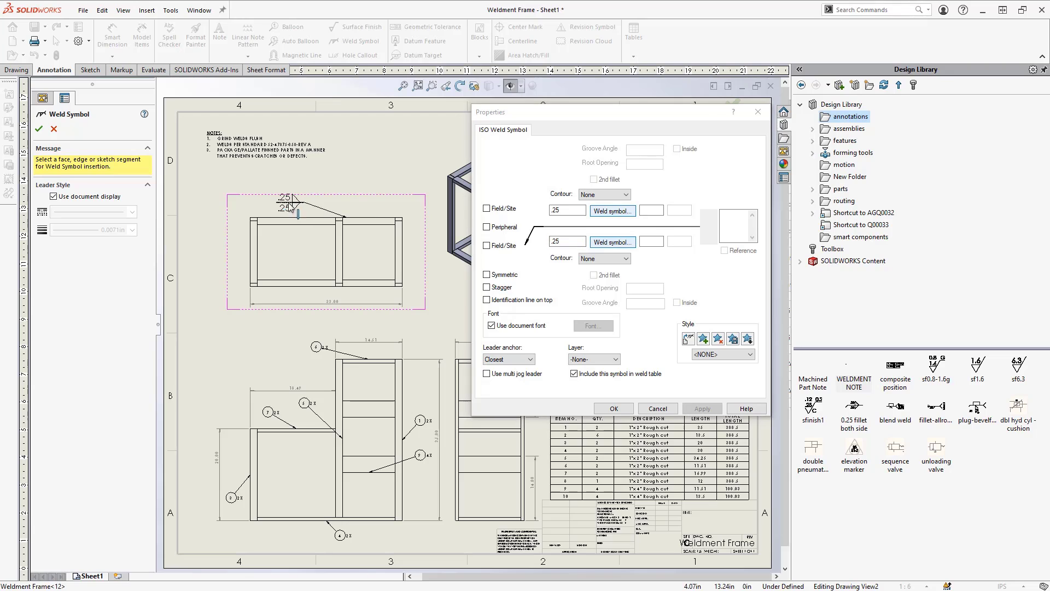
click(291, 201)
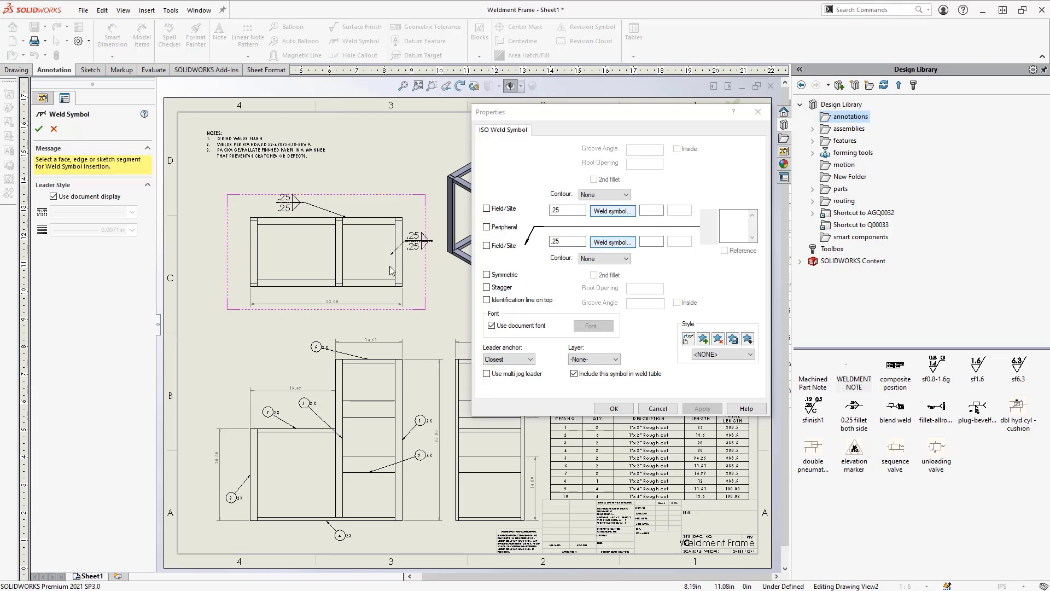
click(396, 218)
click(361, 175)
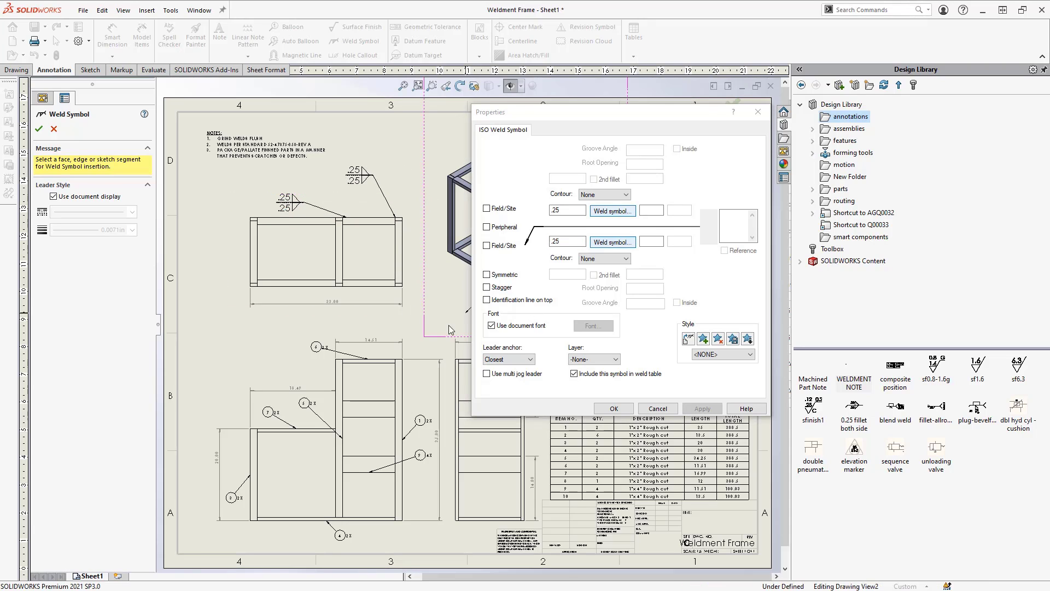
click(661, 409)
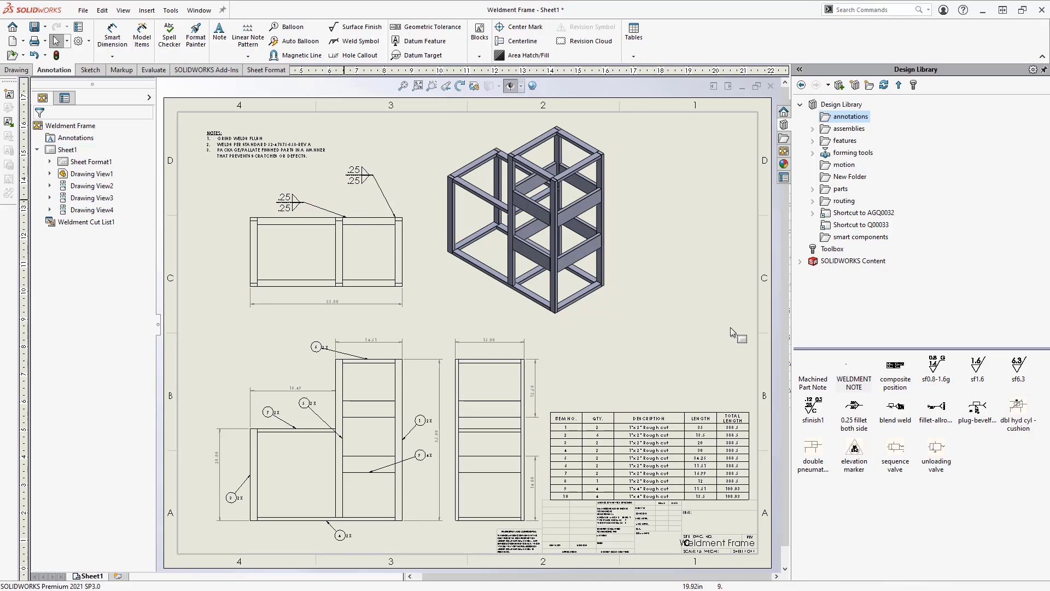
Step: Place three "0.25 fillet both side" library symbols: the side view's upper-right corner, the front view's upper-right corner, and its lower section's upper-left corner
mouse_move(855, 418)
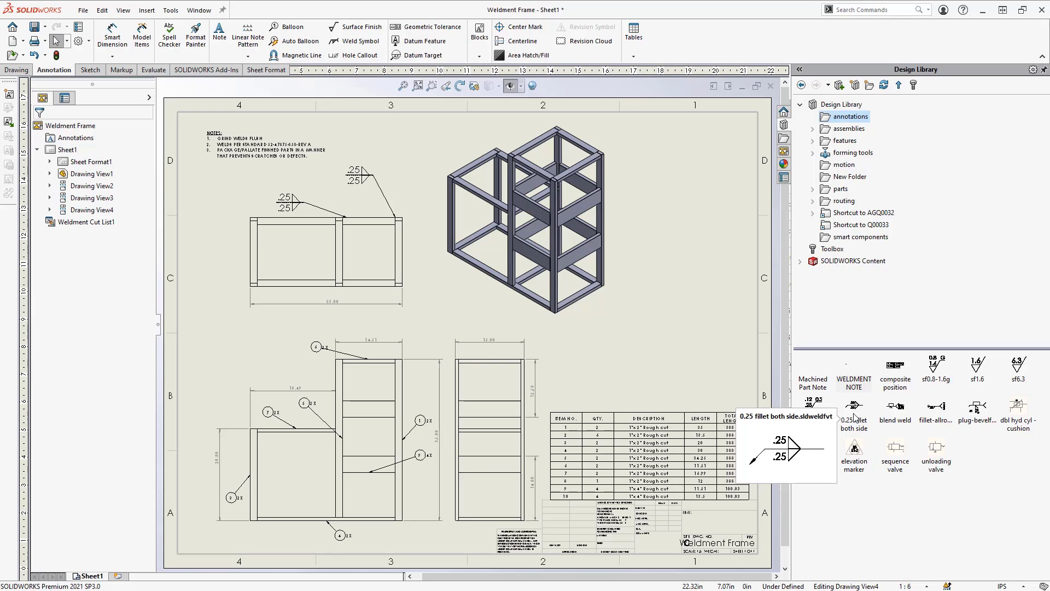
mouse_move(854, 411)
mouse_down()
mouse_move(787, 382)
mouse_move(522, 360)
mouse_up()
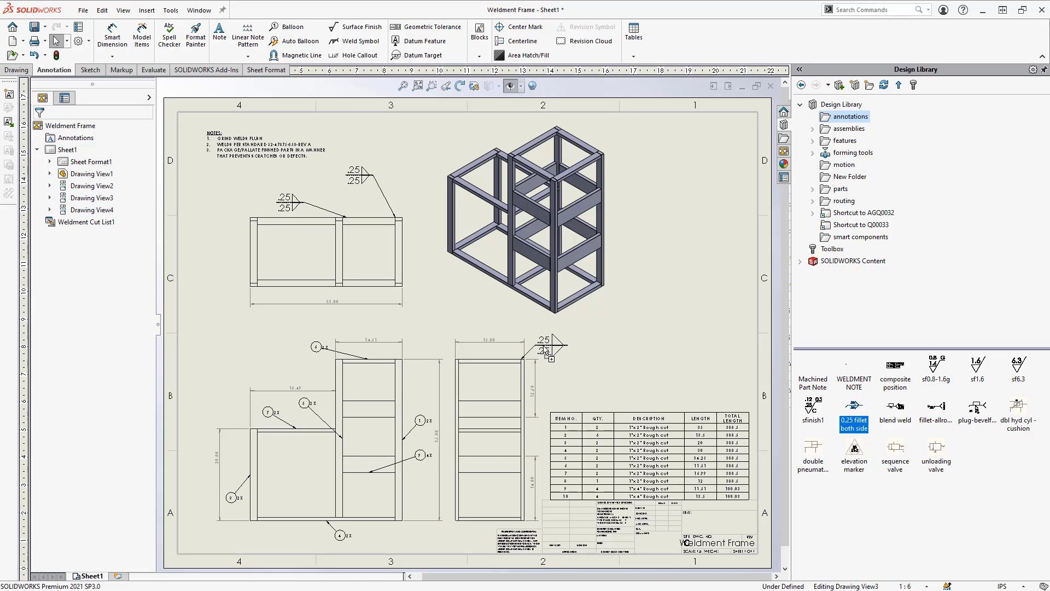
click(567, 352)
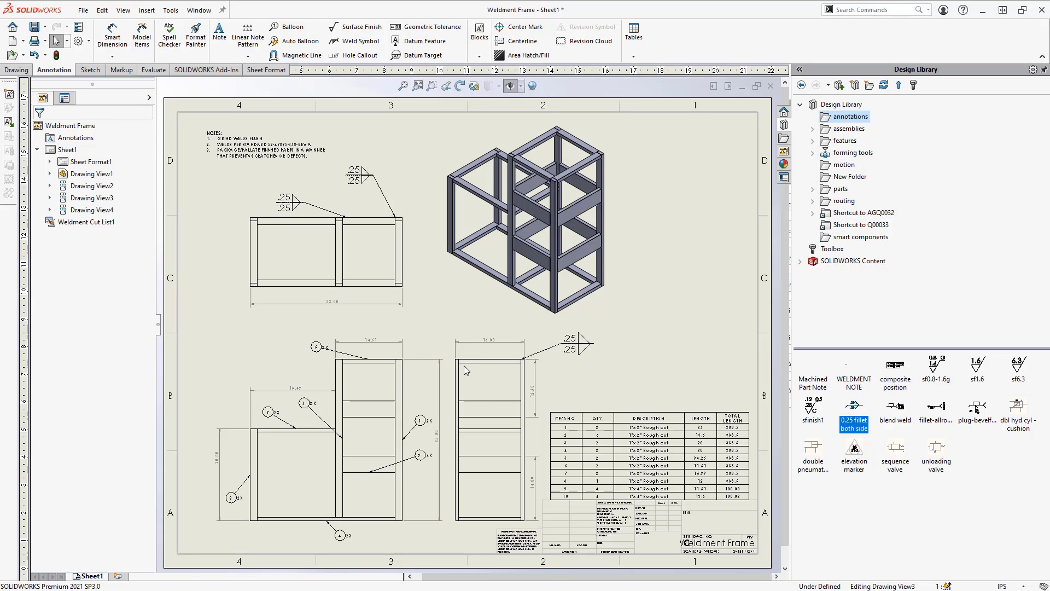
click(403, 359)
click(424, 349)
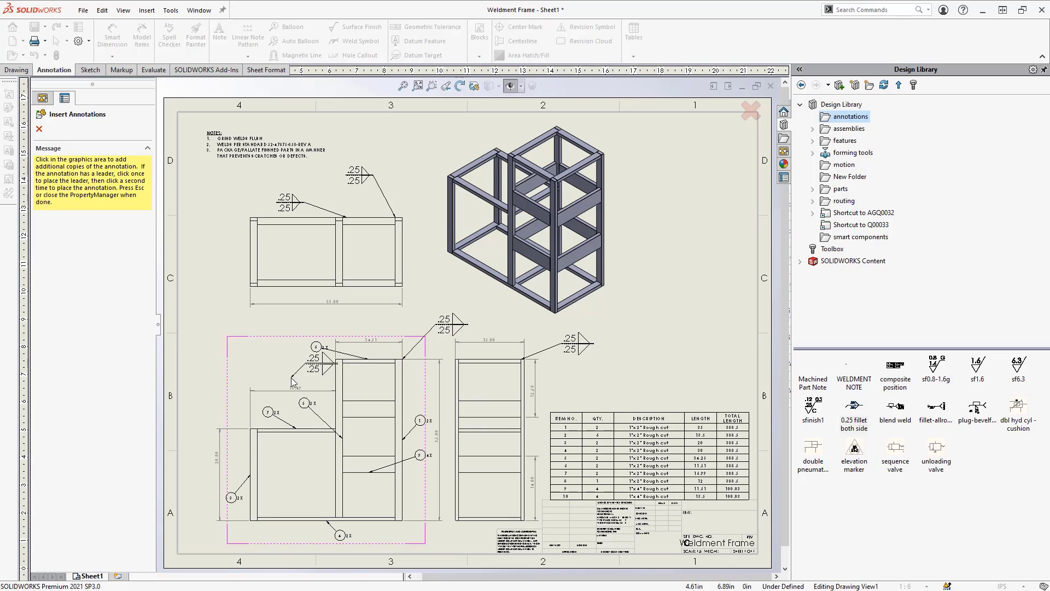
click(250, 429)
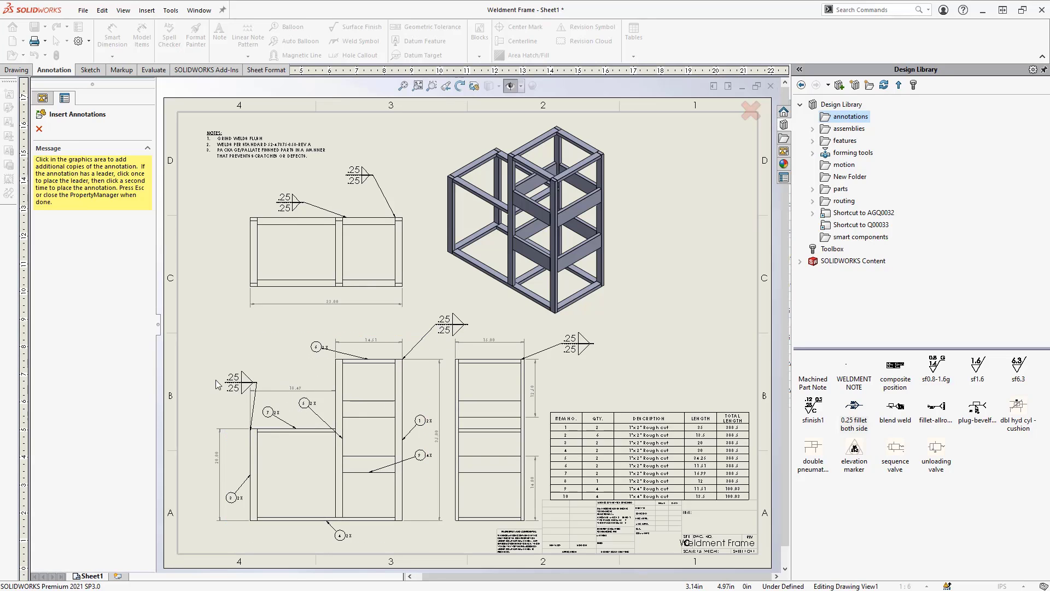
click(202, 383)
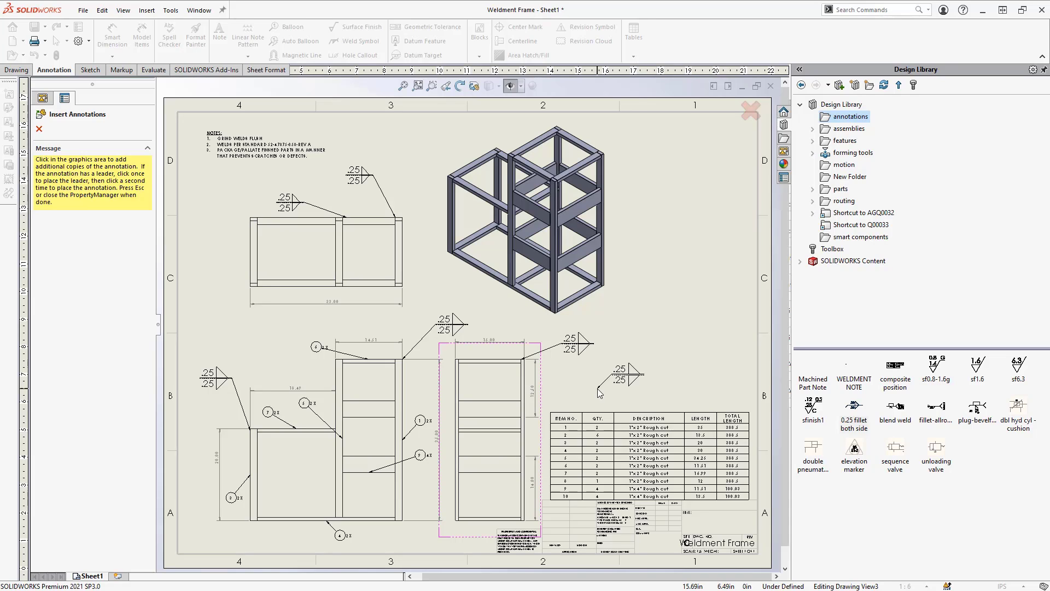
key(Escape)
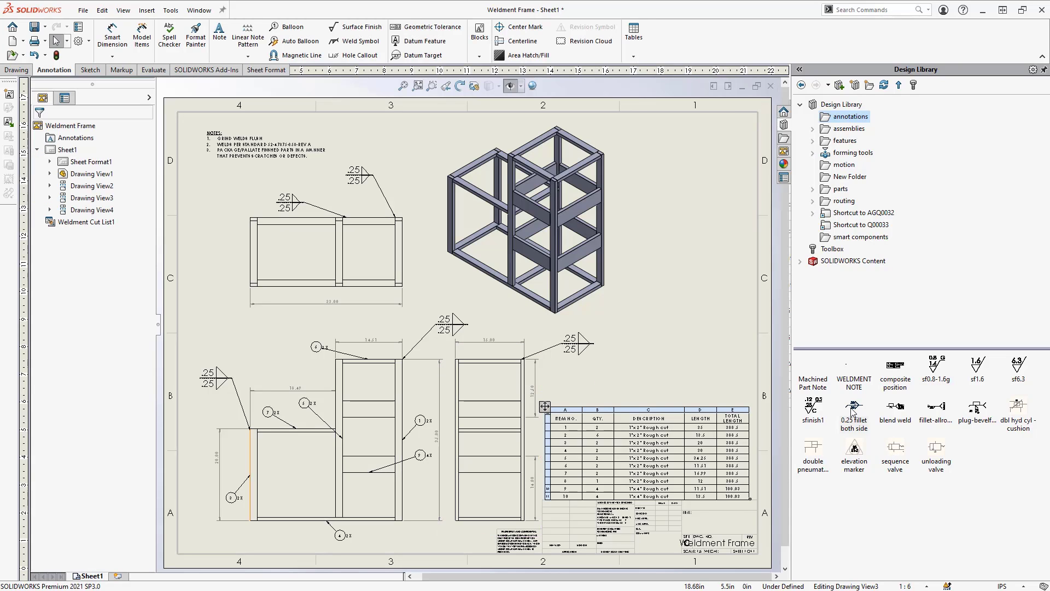
Step: Save the upper weld symbol above the top view to the Design Library annotations folder as a Style (*.sldweldstl) file, and select the new item
mouse_move(851, 411)
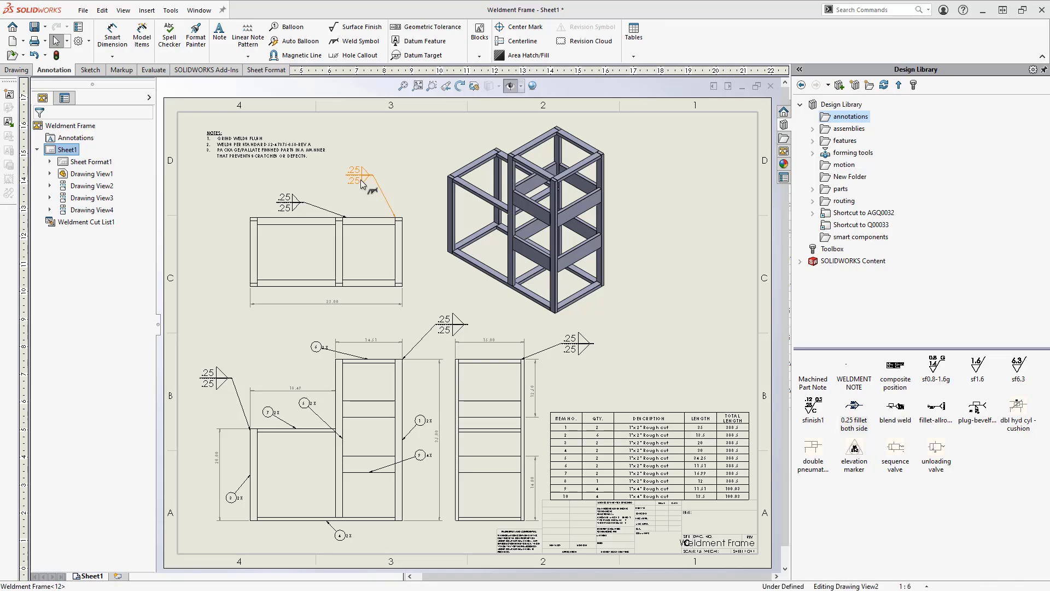
click(360, 180)
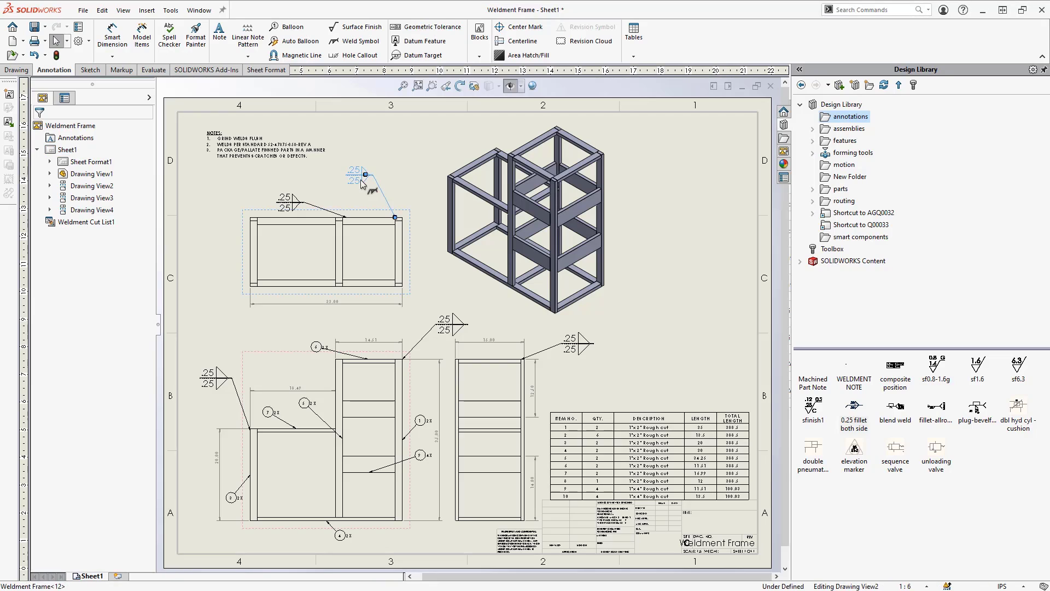
click(839, 86)
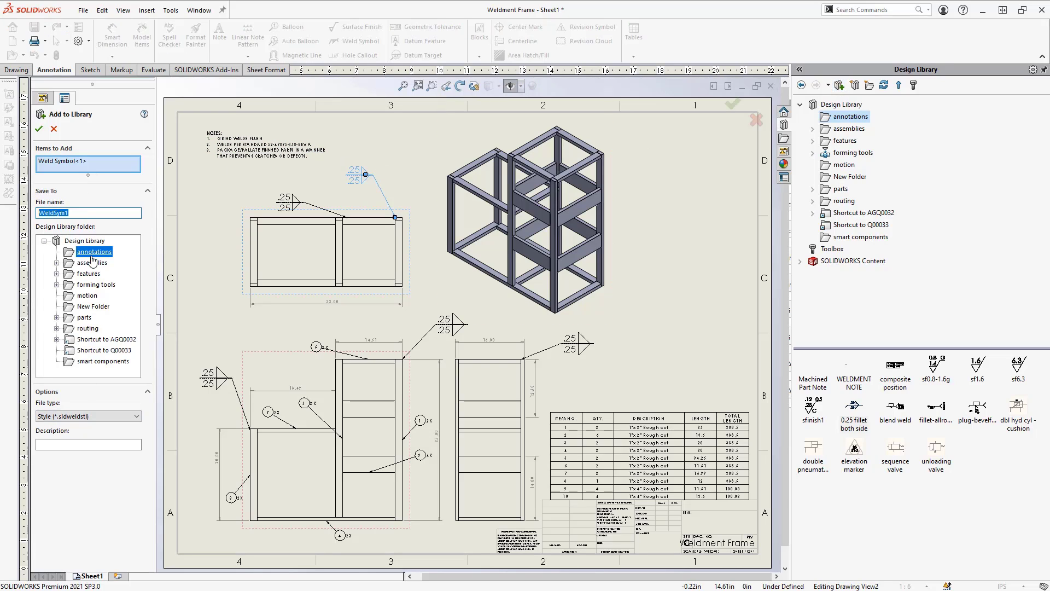
click(94, 418)
click(94, 418)
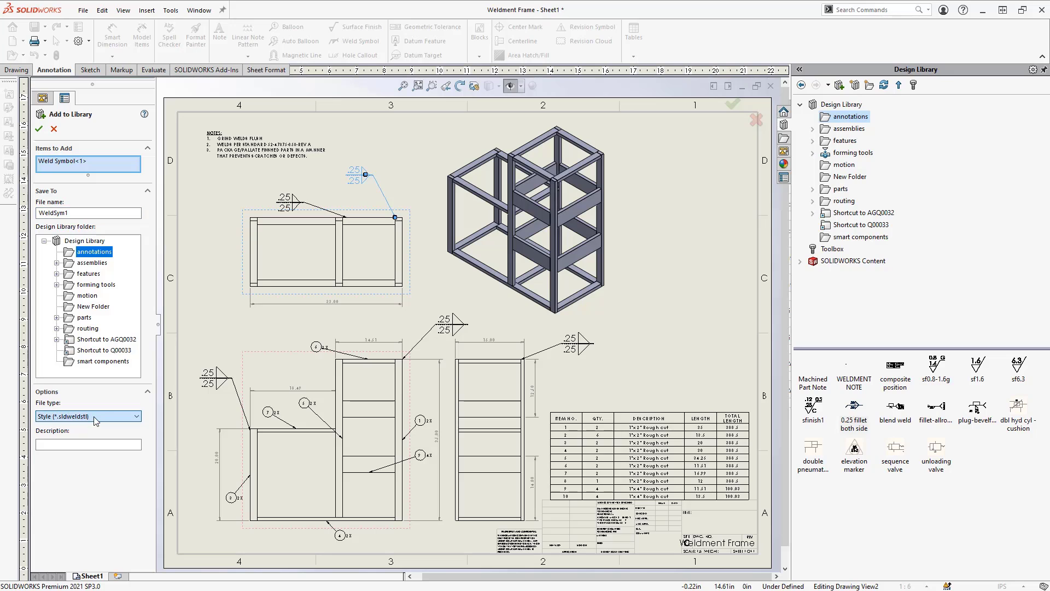
click(39, 130)
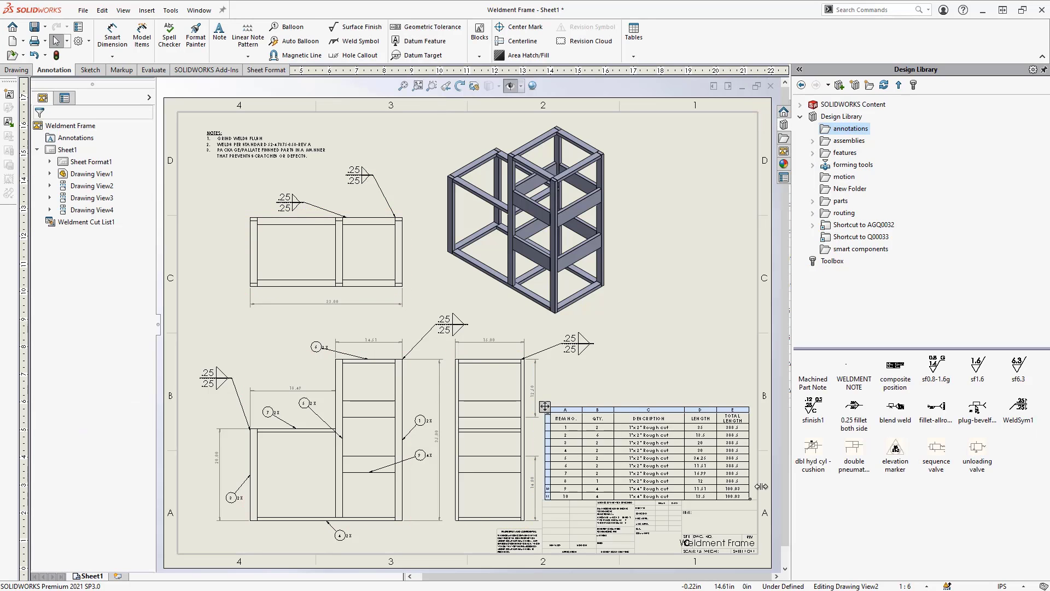
click(1024, 409)
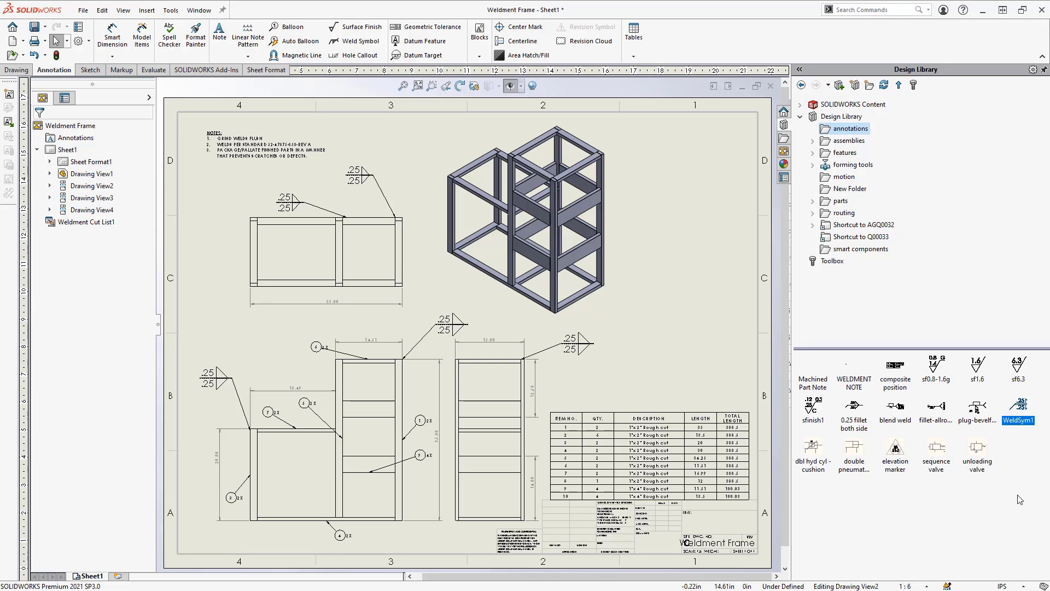